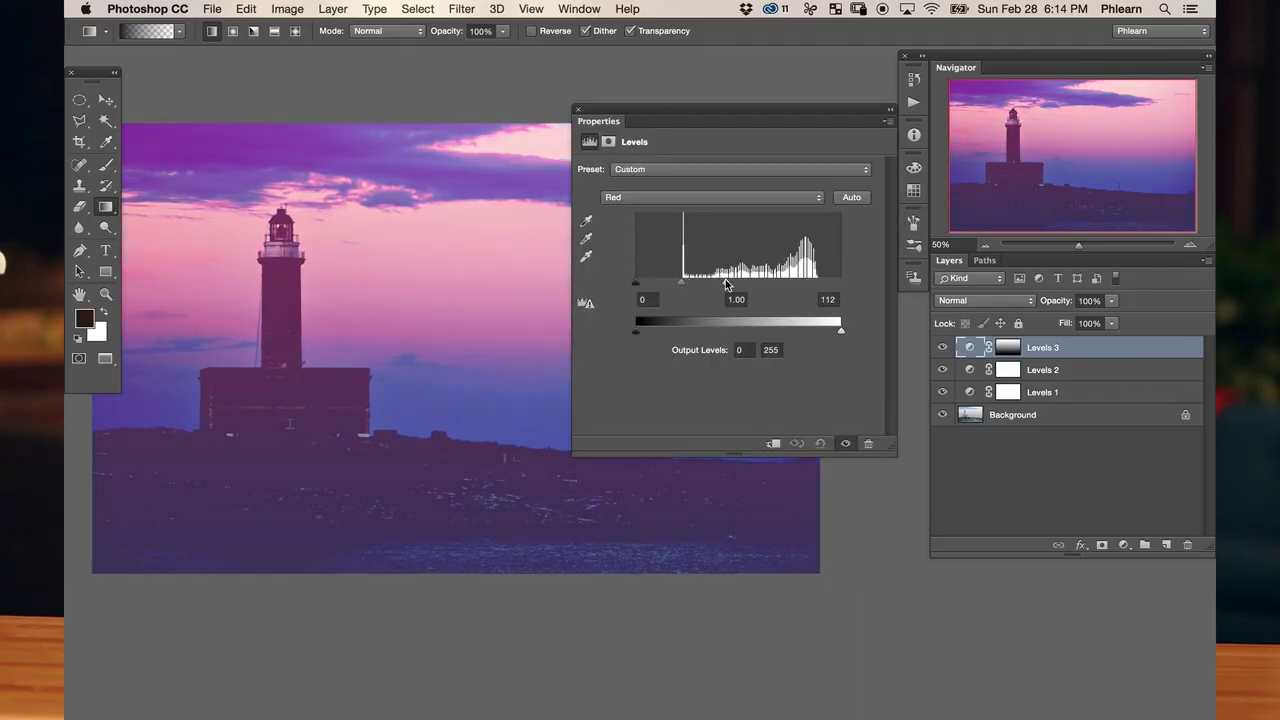
Switch the Levels 3 adjustment to the Blue channel and lower its white output level.
{"action": "left_click", "coordinate": [712, 197]}
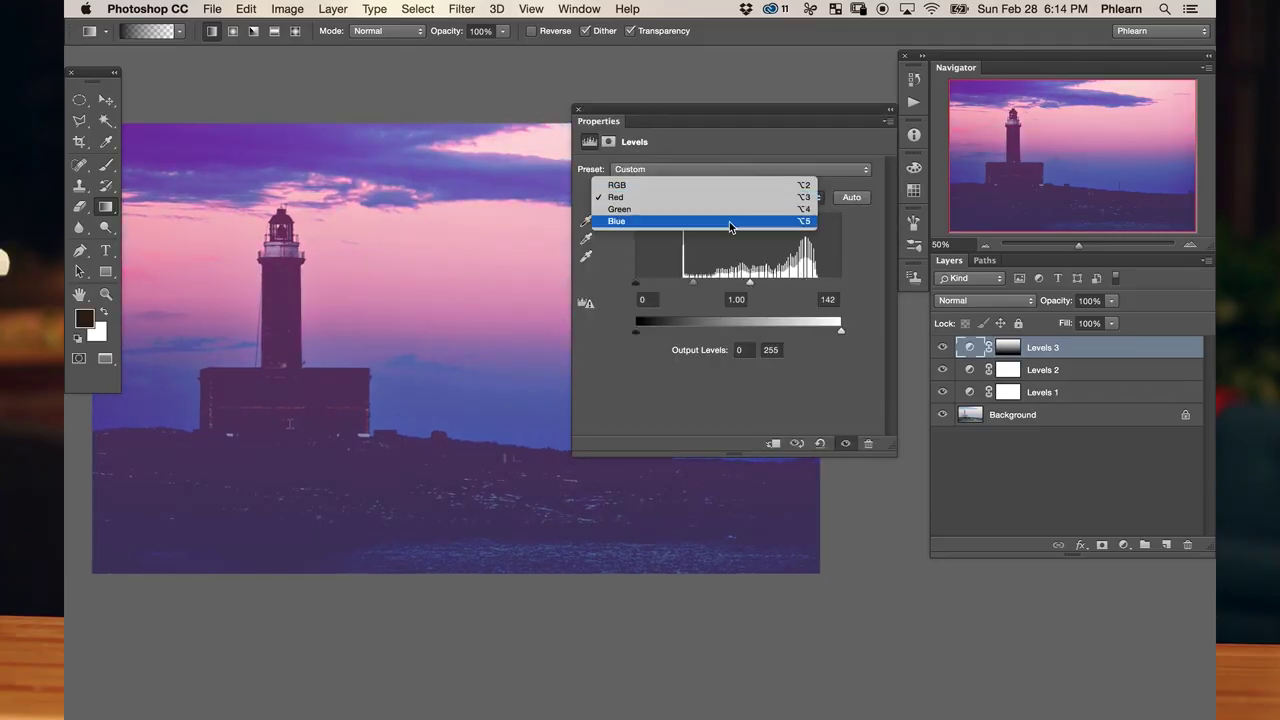
{"action": "left_click", "coordinate": [731, 220]}
{"action": "left_click_drag", "start_coordinate": [841, 322], "coordinate": [798, 325]}
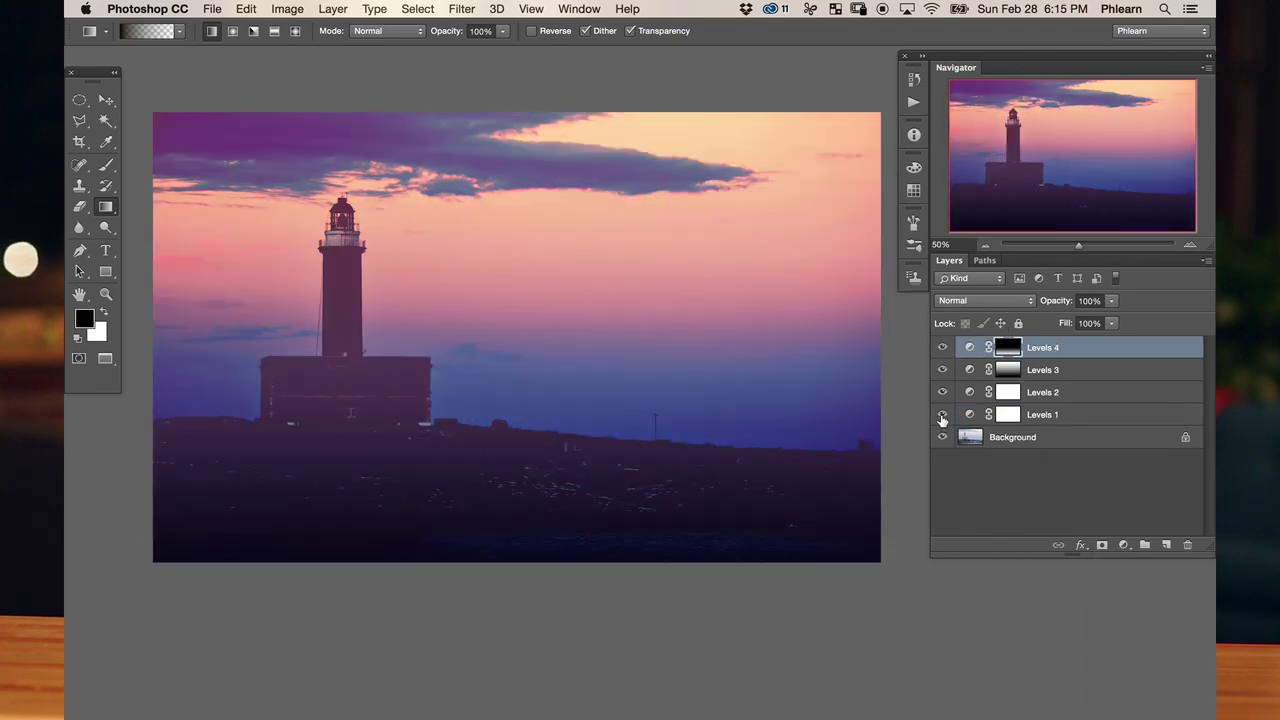
Toggle the visibility of the Levels 1 layer to compare the image with and without it.
{"action": "left_click", "coordinate": [942, 414]}
{"action": "left_click", "coordinate": [942, 414]}
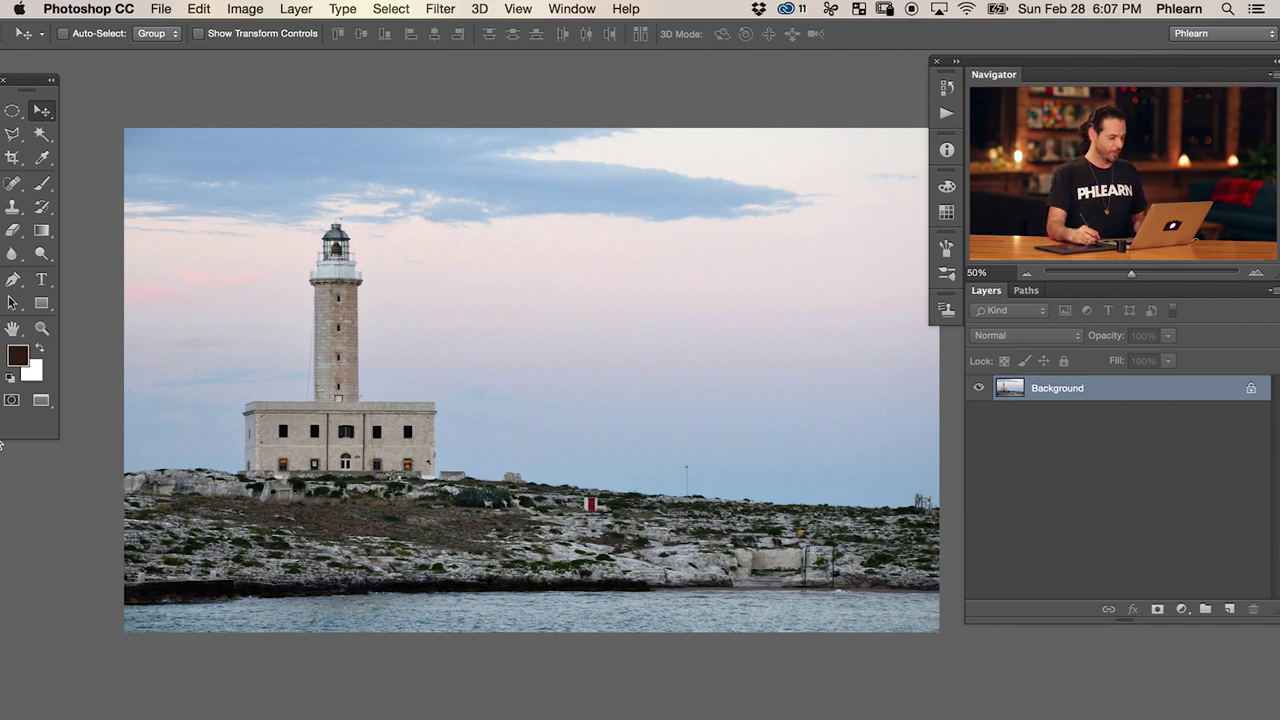
Add a Levels adjustment layer above the Background and arrange the view so the lighthouse is visible beside its settings.
{"action": "left_click", "coordinate": [1181, 608]}
{"action": "left_click", "coordinate": [1224, 691]}
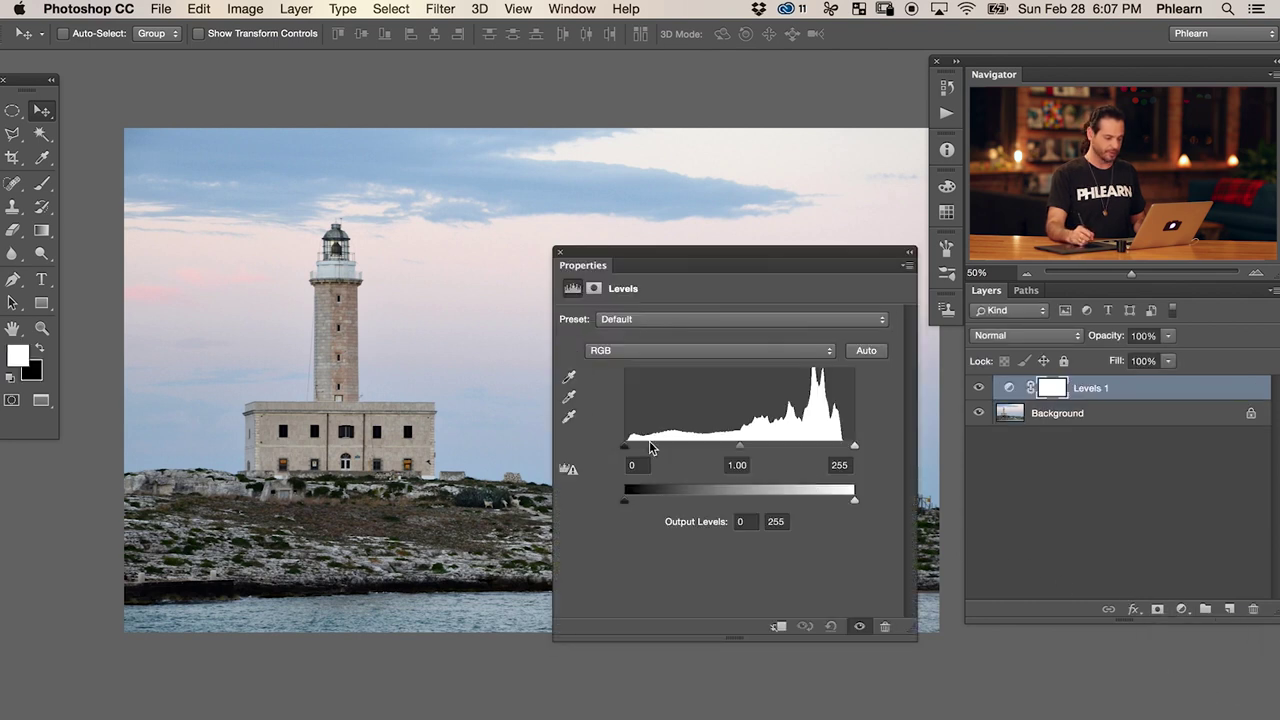
{"action": "left_click_drag", "start_coordinate": [680, 261], "coordinate": [691, 130]}
{"action": "left_click_drag", "start_coordinate": [498, 357], "coordinate": [467, 373]}
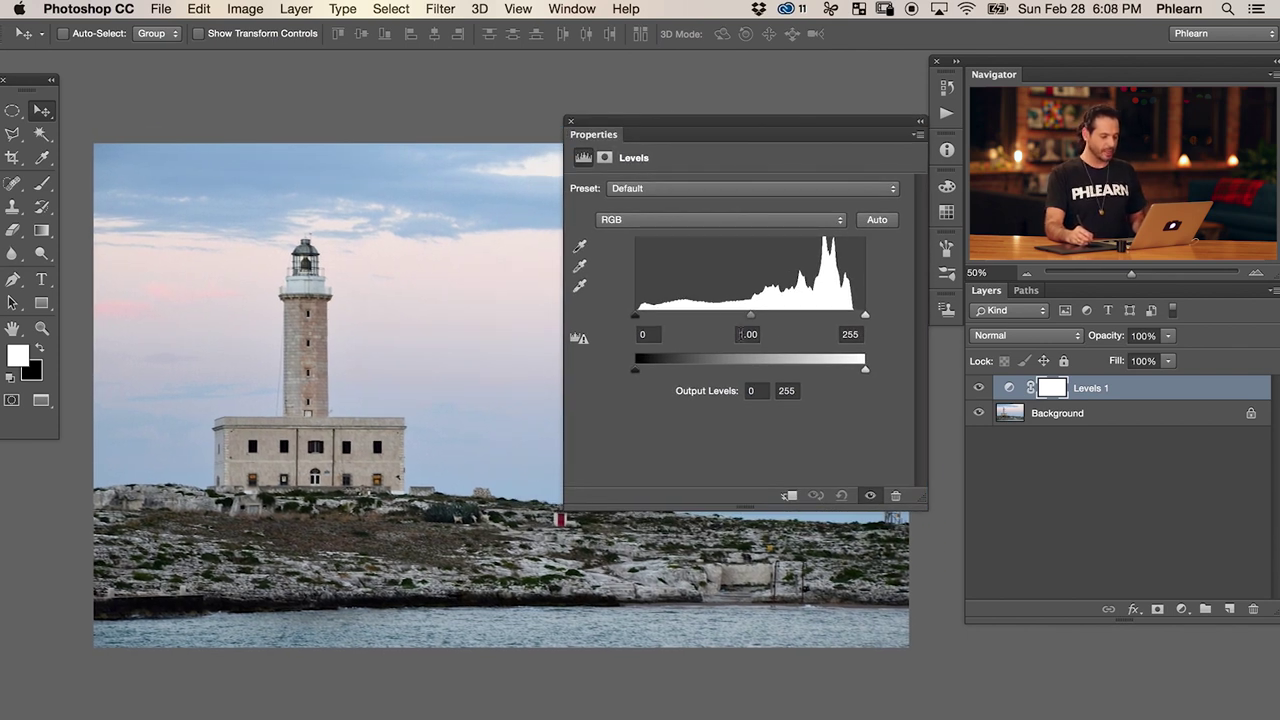
{"action": "mouse_move", "coordinate": [751, 318]}
{"action": "left_mouse_down"}
{"action": "mouse_move", "coordinate": [796, 315]}
{"action": "mouse_move", "coordinate": [717, 316]}
{"action": "mouse_move", "coordinate": [751, 318]}
{"action": "left_mouse_up"}
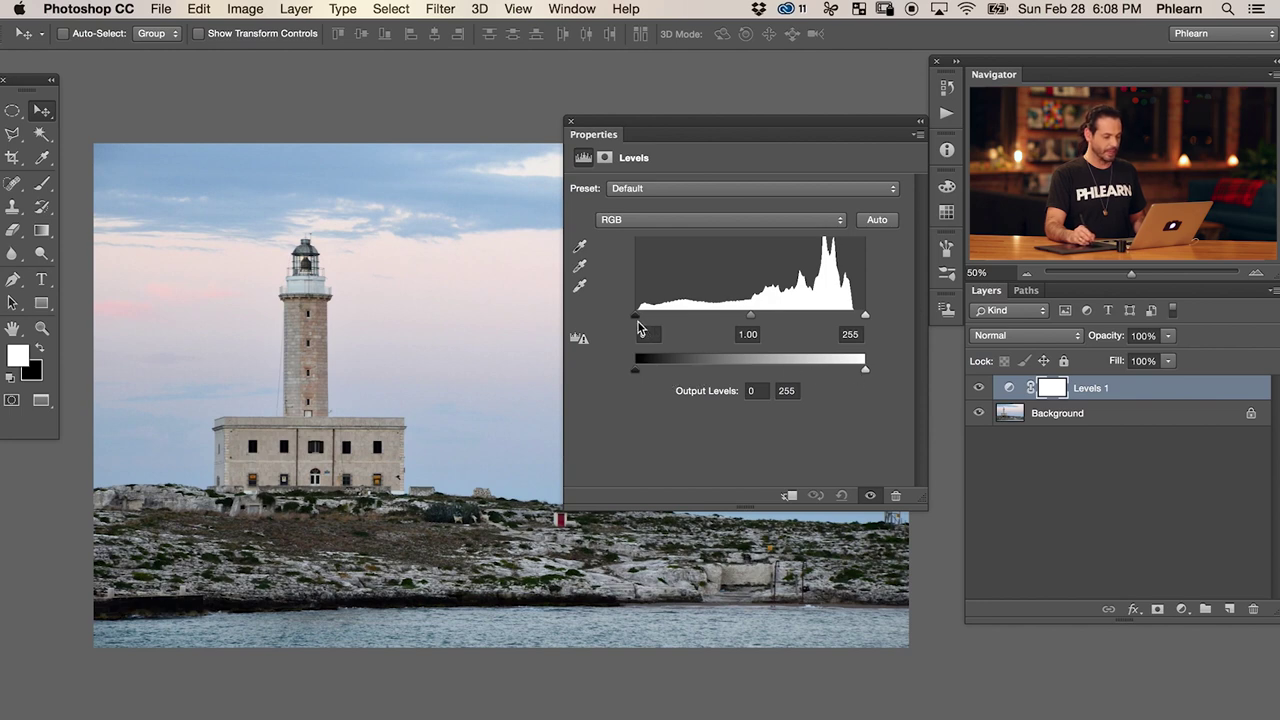
Try the RGB input levels with black at 125 and white at 126, resetting each to its default.
{"action": "left_click_drag", "start_coordinate": [638, 320], "coordinate": [748, 328]}
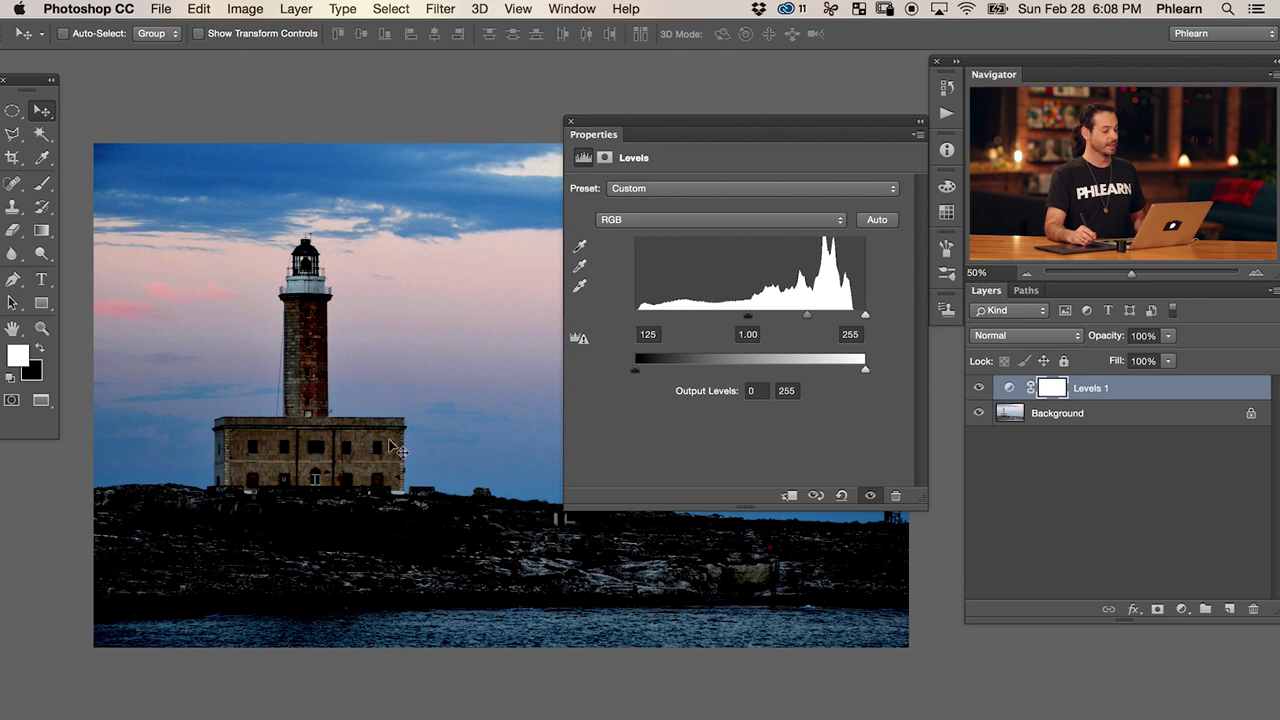
{"action": "left_click_drag", "start_coordinate": [751, 320], "coordinate": [636, 321]}
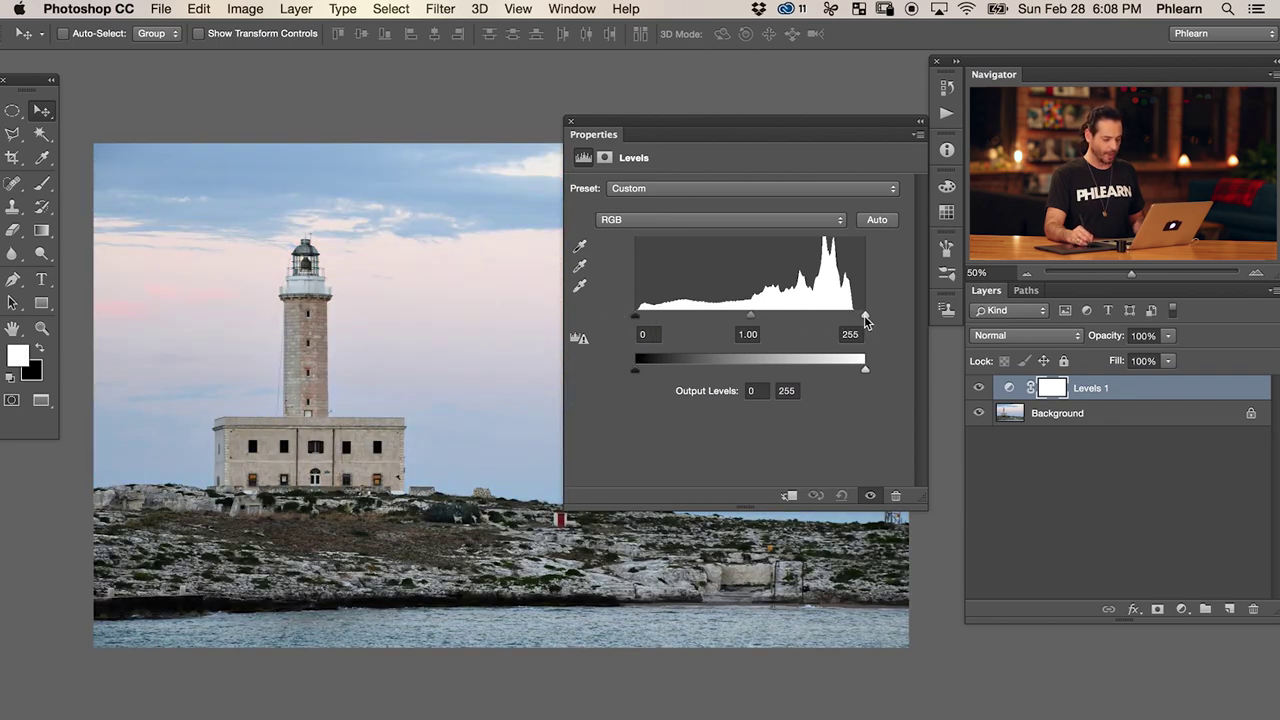
{"action": "left_click_drag", "start_coordinate": [865, 320], "coordinate": [755, 311]}
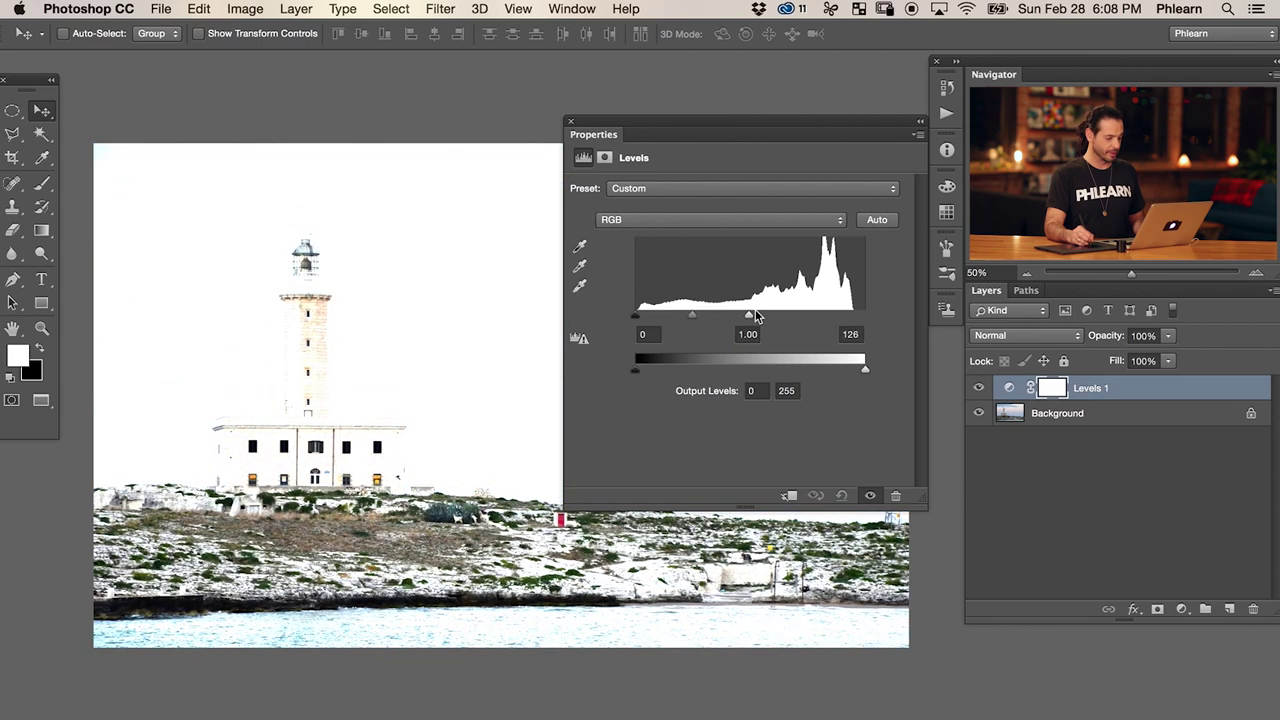
{"action": "left_click_drag", "start_coordinate": [750, 316], "coordinate": [889, 314]}
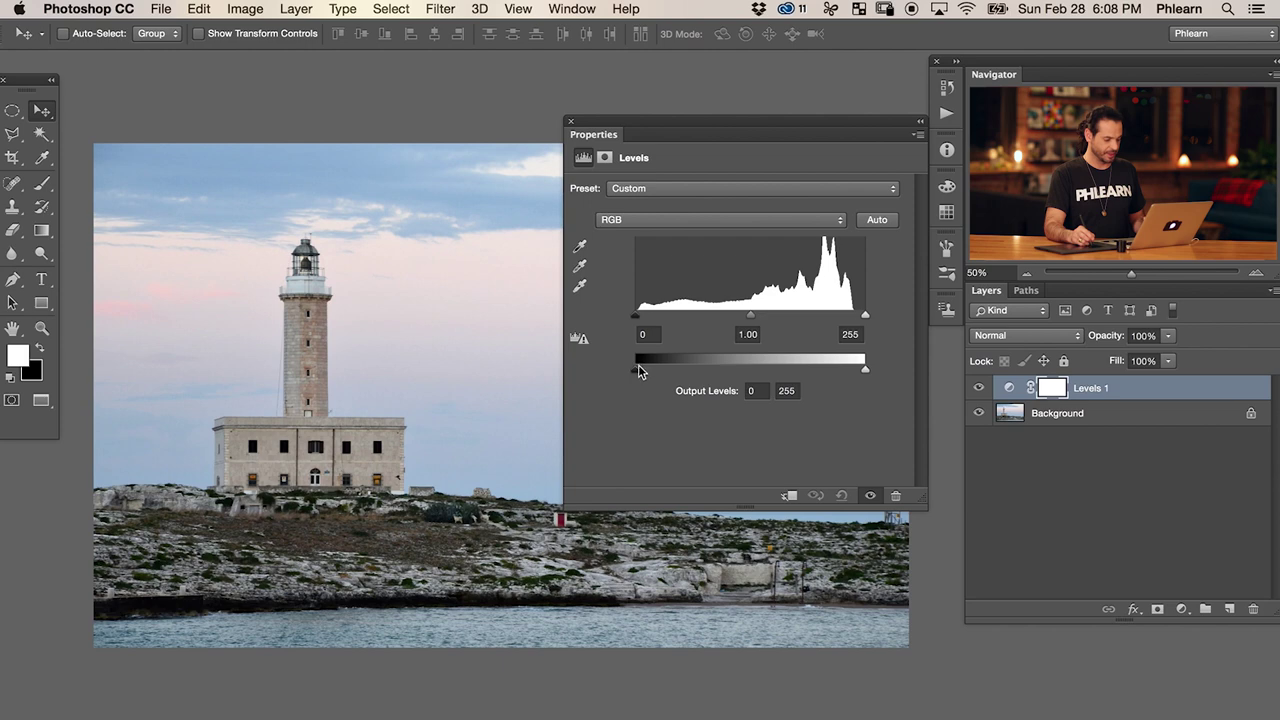
Try an RGB black output level of 85 on Levels 1 and reset it to 0.
{"action": "left_click_drag", "start_coordinate": [638, 369], "coordinate": [707, 370]}
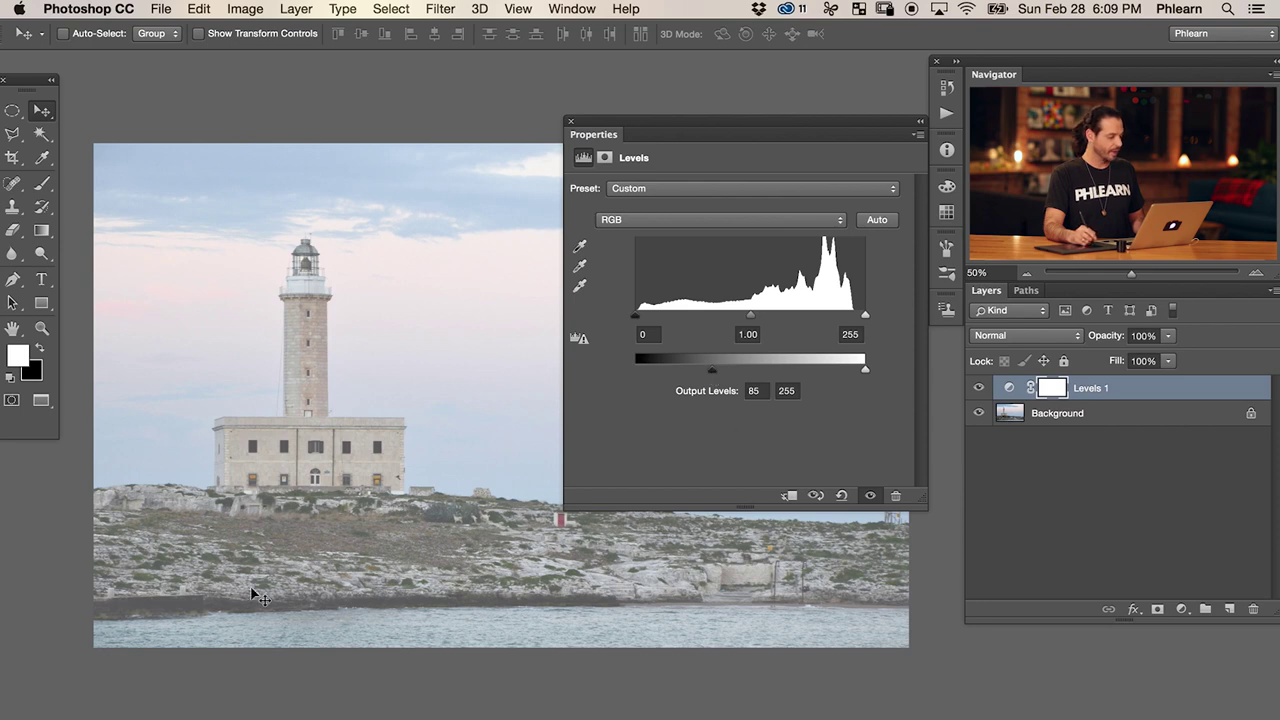
{"action": "left_click_drag", "start_coordinate": [711, 368], "coordinate": [620, 368]}
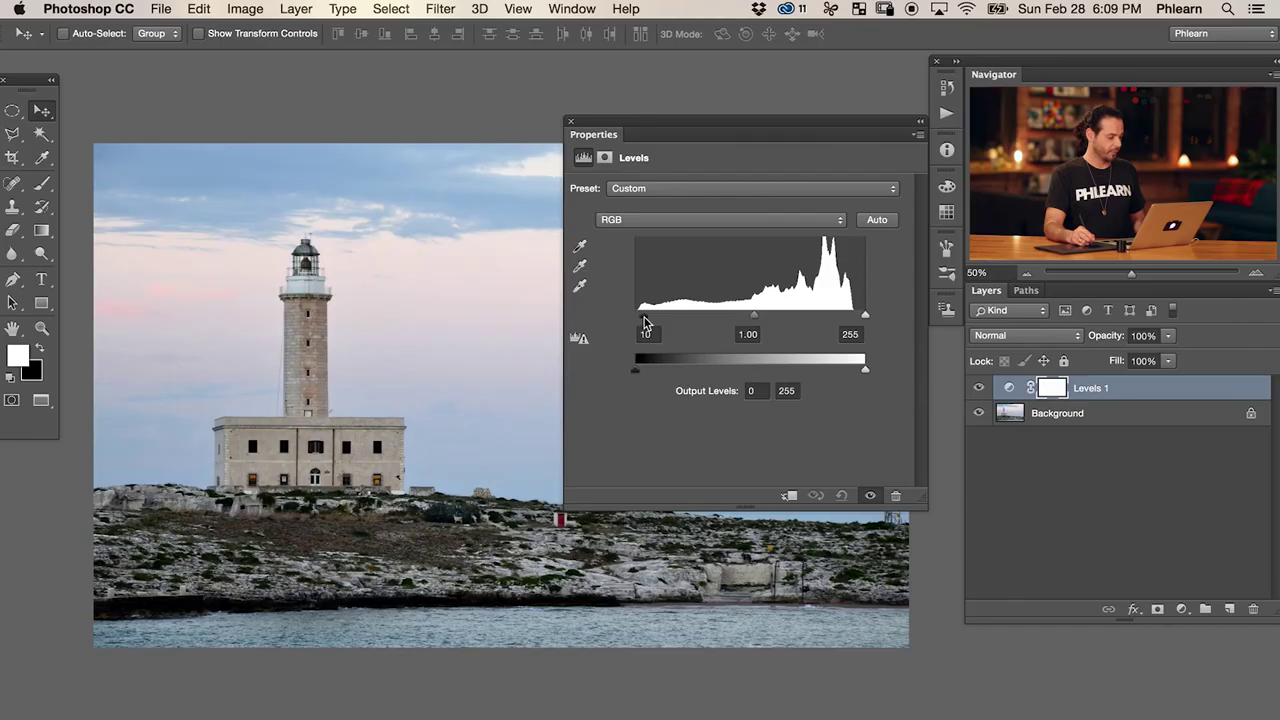
Darken the image in Levels 1 with an RGB black input level of 155 and a black output level of 43.
{"action": "left_click_drag", "start_coordinate": [659, 324], "coordinate": [748, 326]}
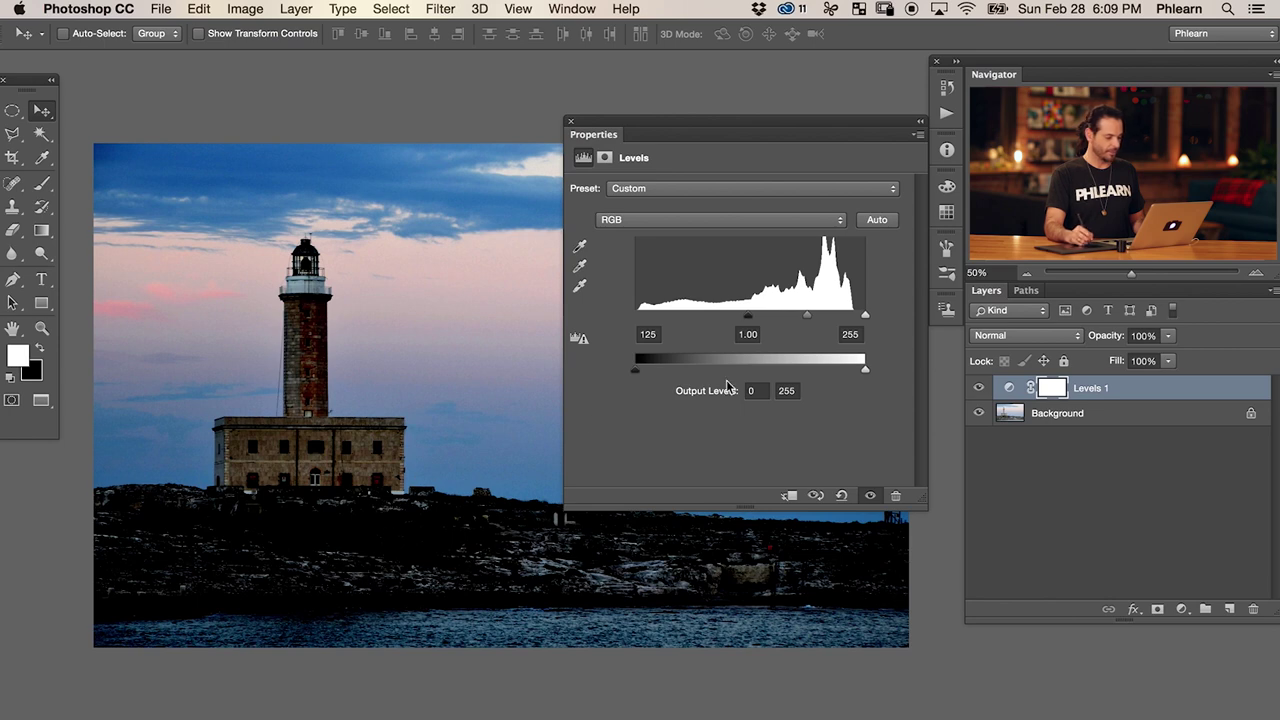
{"action": "left_click_drag", "start_coordinate": [636, 370], "coordinate": [683, 372]}
{"action": "left_click_drag", "start_coordinate": [748, 319], "coordinate": [771, 322]}
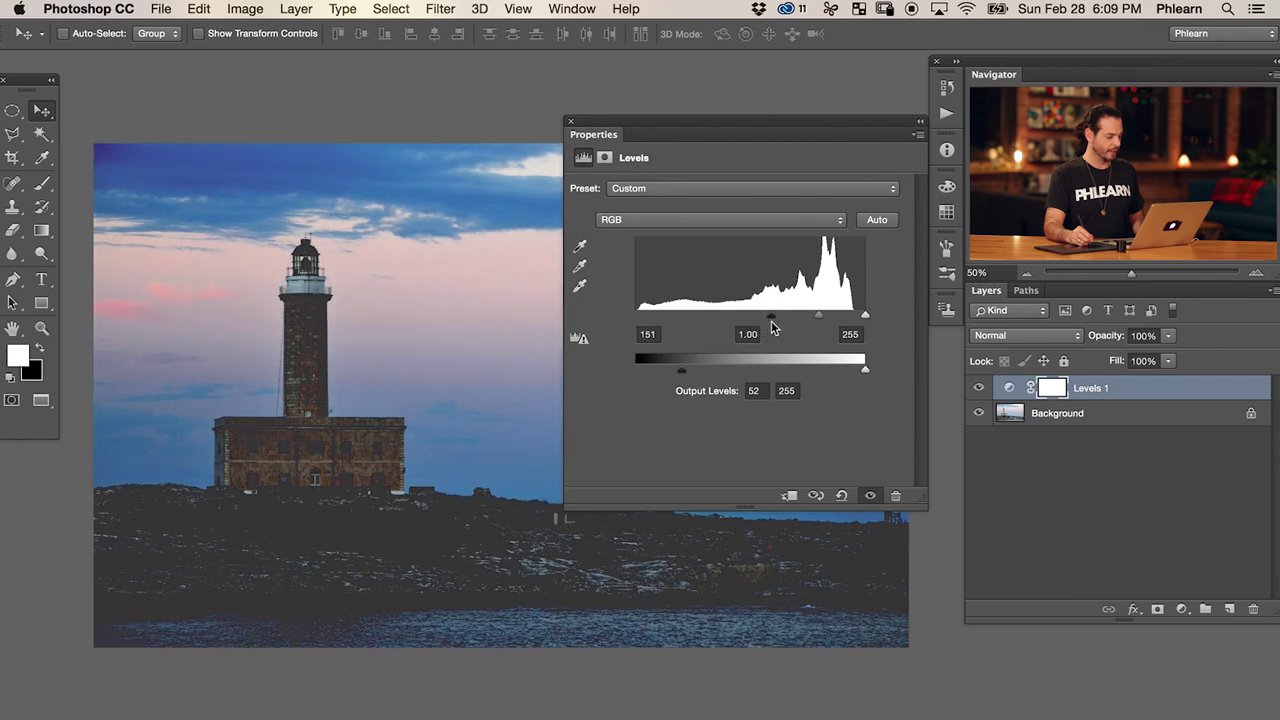
{"action": "mouse_move", "coordinate": [678, 370]}
{"action": "left_mouse_down"}
{"action": "mouse_move", "coordinate": [631, 371]}
{"action": "mouse_move", "coordinate": [673, 372]}
{"action": "left_mouse_up"}
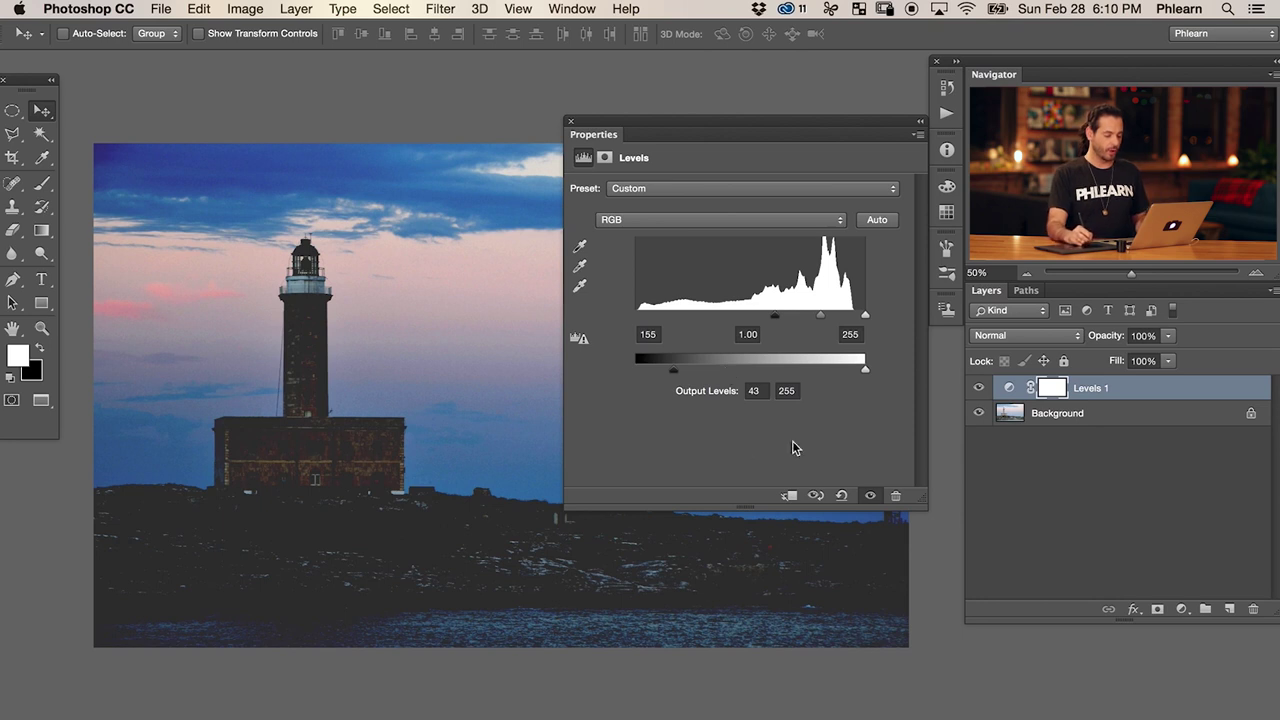
Add a second Levels adjustment layer above Levels 1.
{"action": "left_click", "coordinate": [1181, 609]}
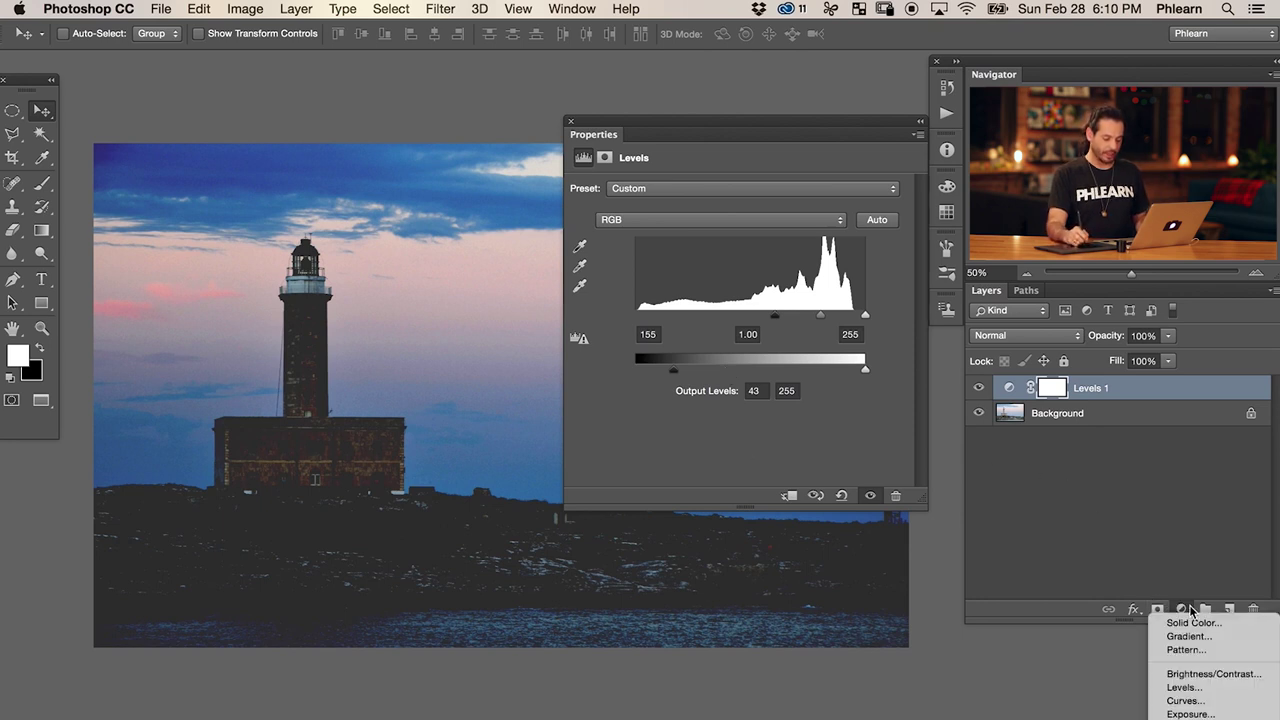
{"action": "left_click", "coordinate": [1194, 684]}
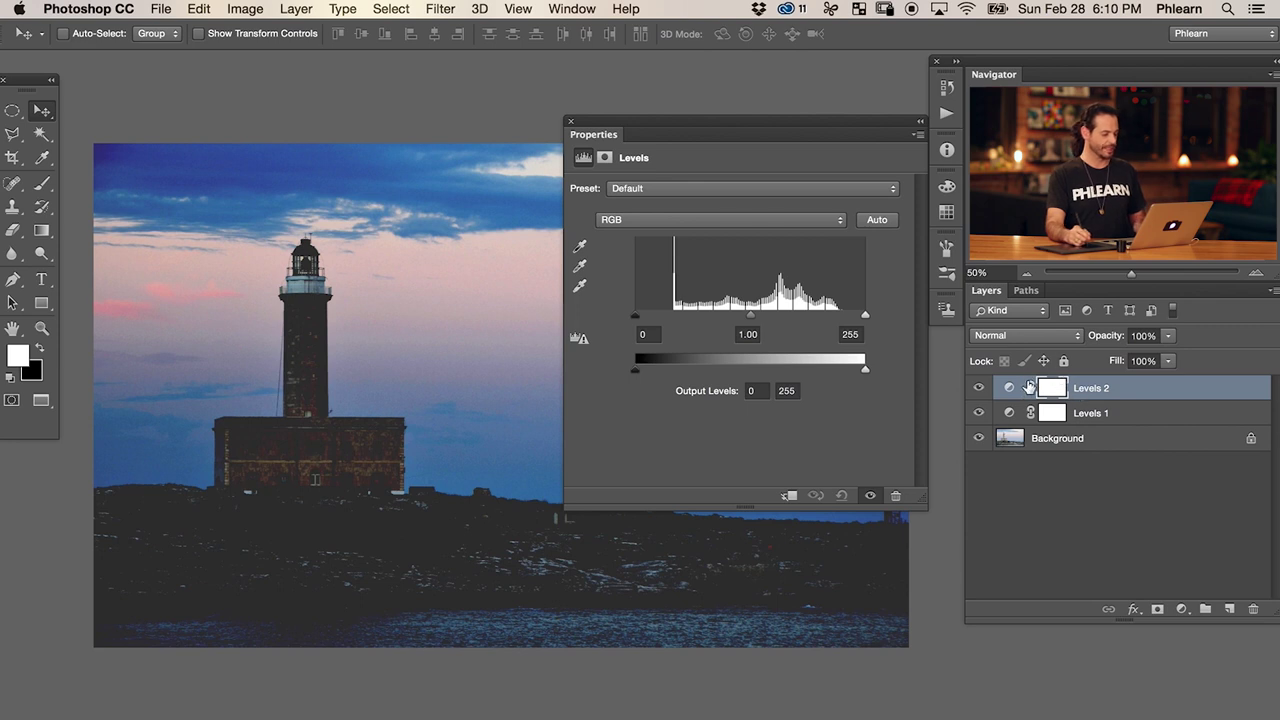
Try raising the Red channel's black output level in Levels 2 and return it to 0.
{"action": "left_click", "coordinate": [632, 222]}
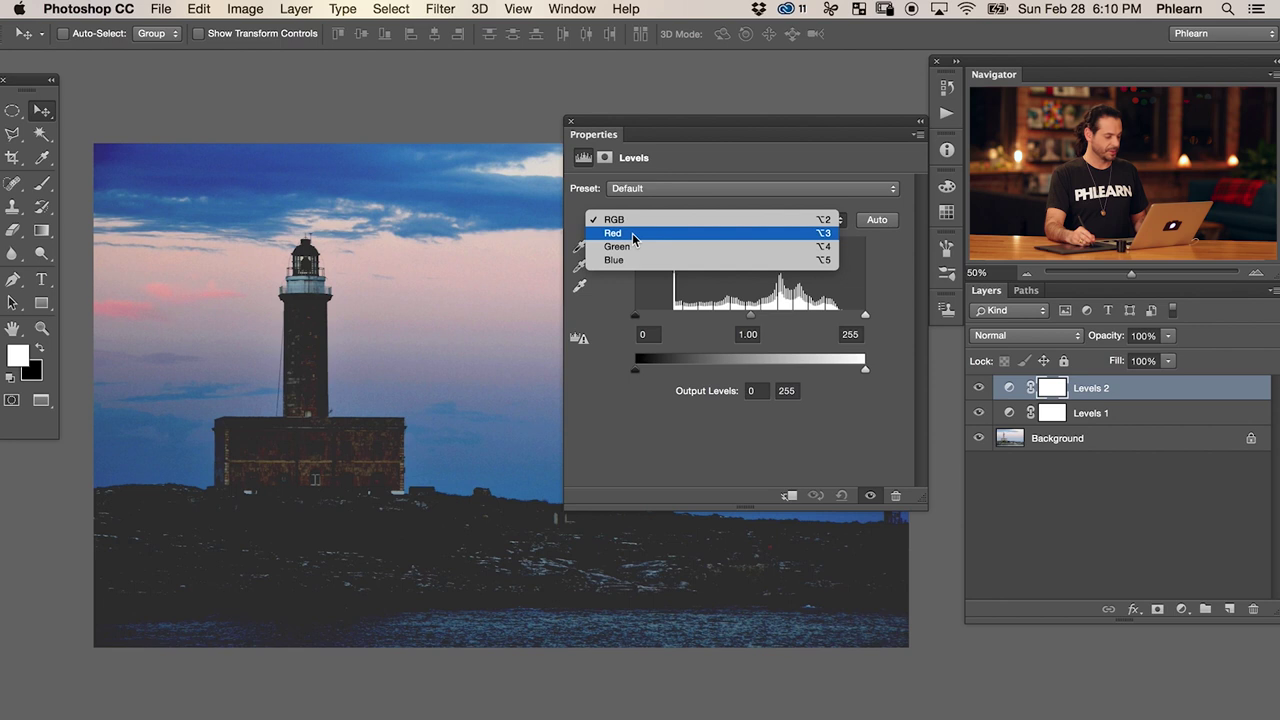
{"action": "left_click", "coordinate": [631, 233]}
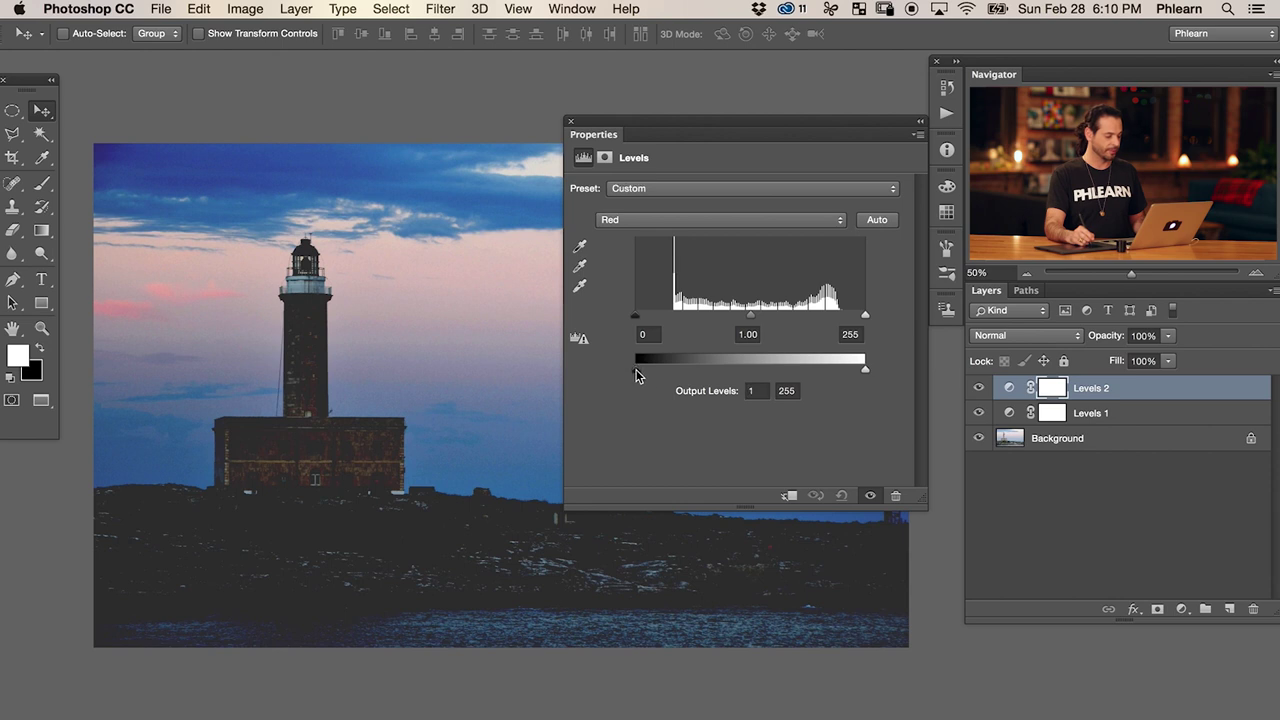
{"action": "mouse_move", "coordinate": [656, 368]}
{"action": "left_mouse_down"}
{"action": "mouse_move", "coordinate": [710, 366]}
{"action": "mouse_move", "coordinate": [660, 369]}
{"action": "mouse_move", "coordinate": [679, 372]}
{"action": "left_mouse_up"}
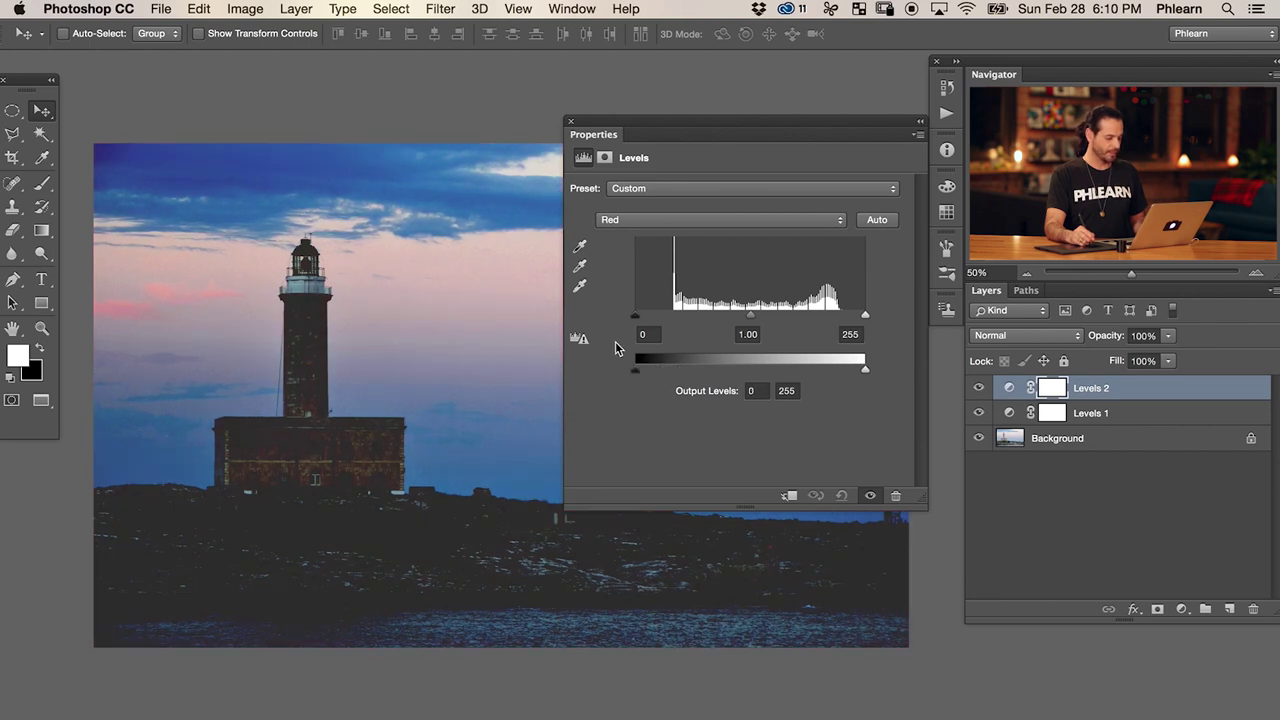
Tint the shadows blue by setting the Blue channel's black output level to 43 in Levels 2.
{"action": "left_click", "coordinate": [629, 225]}
{"action": "left_click_drag", "start_coordinate": [635, 370], "coordinate": [671, 376]}
{"action": "left_click", "coordinate": [642, 220]}
{"action": "left_click", "coordinate": [613, 229]}
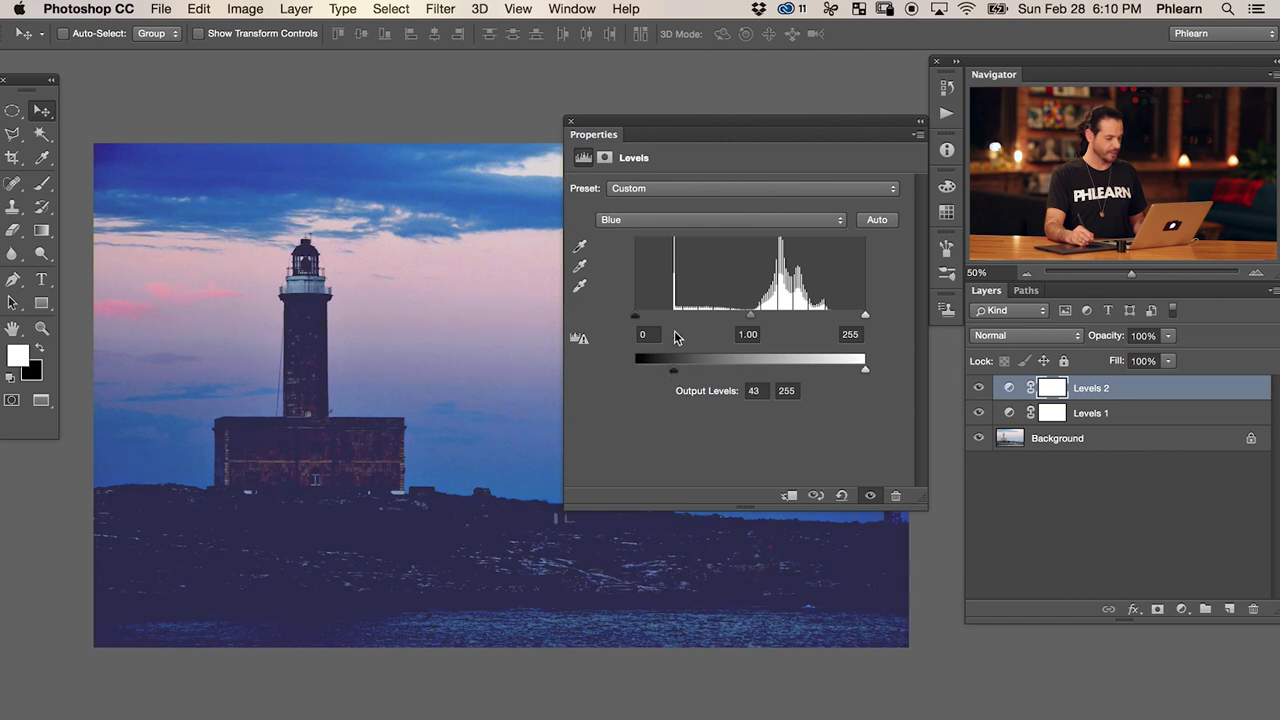
Shift the shadows toward purple by setting the Red channel's black output level to 22 in Levels 2.
{"action": "left_click", "coordinate": [639, 218]}
{"action": "left_click", "coordinate": [625, 201]}
{"action": "left_click_drag", "start_coordinate": [673, 370], "coordinate": [643, 370]}
{"action": "left_click", "coordinate": [642, 222]}
{"action": "left_click", "coordinate": [645, 205]}
{"action": "mouse_move", "coordinate": [643, 368]}
{"action": "left_mouse_down"}
{"action": "mouse_move", "coordinate": [690, 372]}
{"action": "mouse_move", "coordinate": [655, 373]}
{"action": "left_mouse_up"}
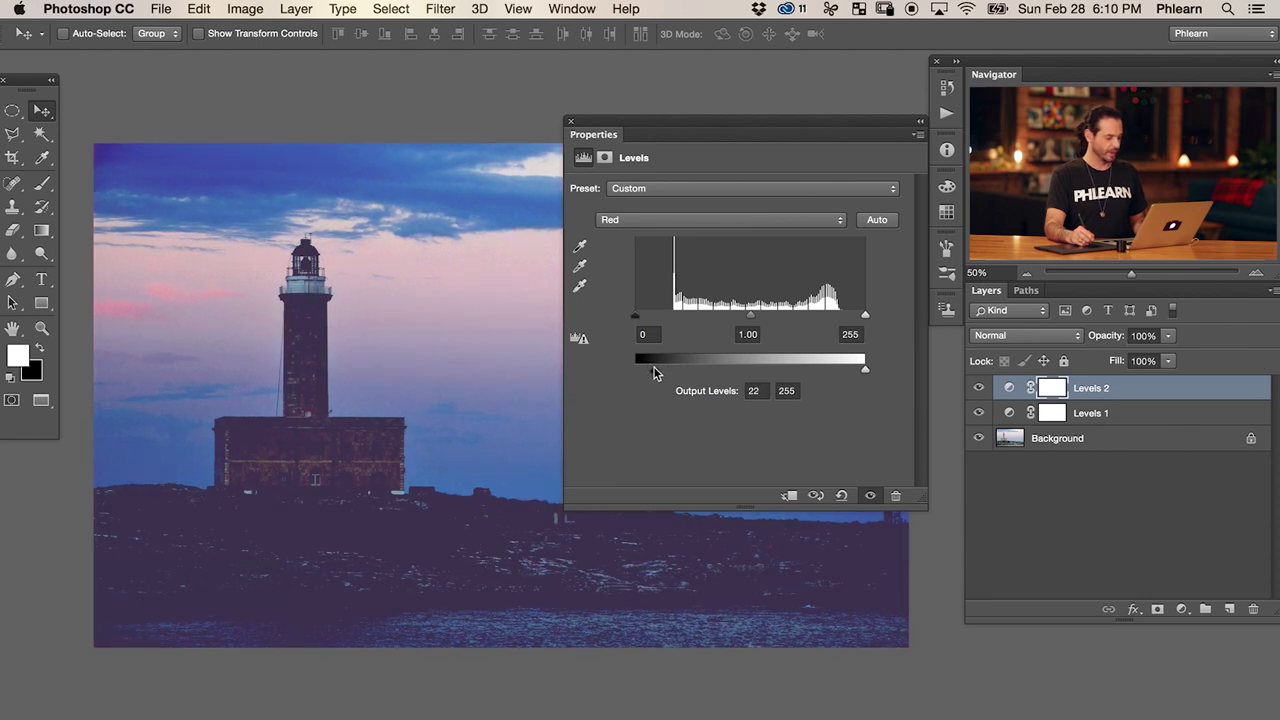
Raise the RGB black input level of Levels 1 to 167.
{"action": "left_click", "coordinate": [1010, 414]}
{"action": "left_click_drag", "start_coordinate": [777, 316], "coordinate": [783, 321]}
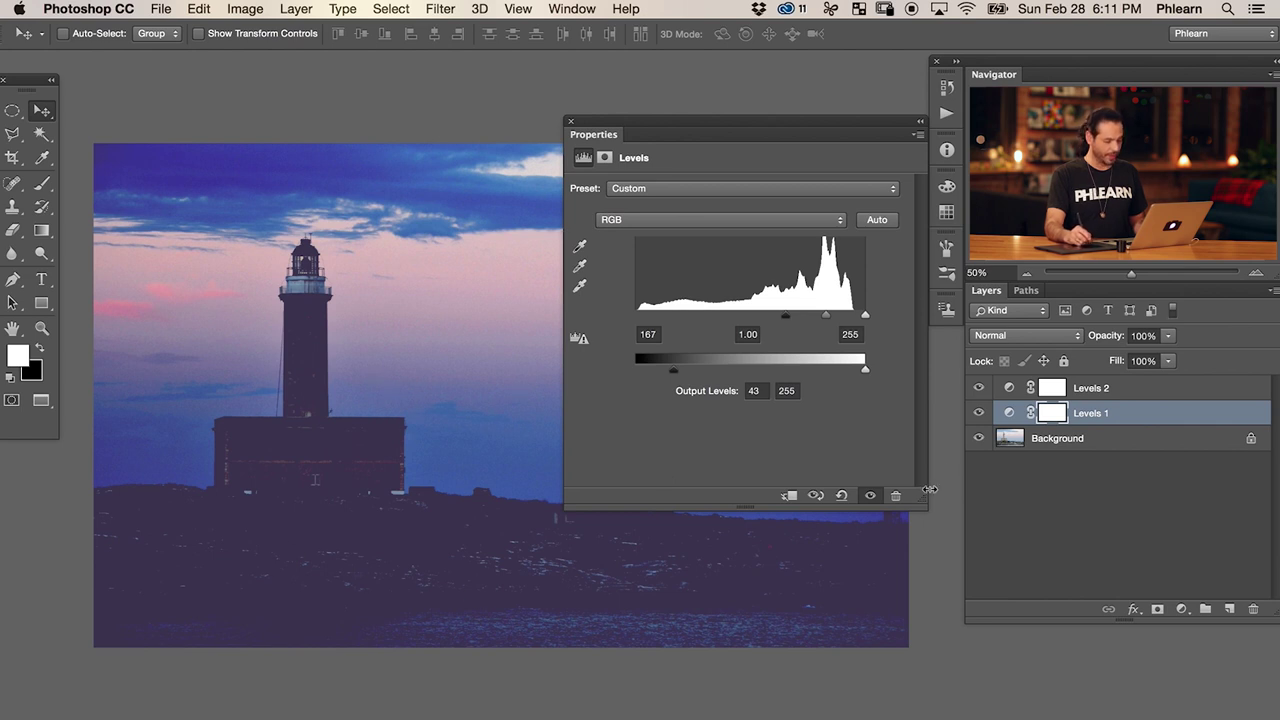
Set the Blue channel's black output level in Levels 2 to 56.
{"action": "left_click", "coordinate": [1008, 390]}
{"action": "left_click", "coordinate": [634, 221]}
{"action": "left_click", "coordinate": [633, 262]}
{"action": "left_click_drag", "start_coordinate": [677, 371], "coordinate": [697, 374]}
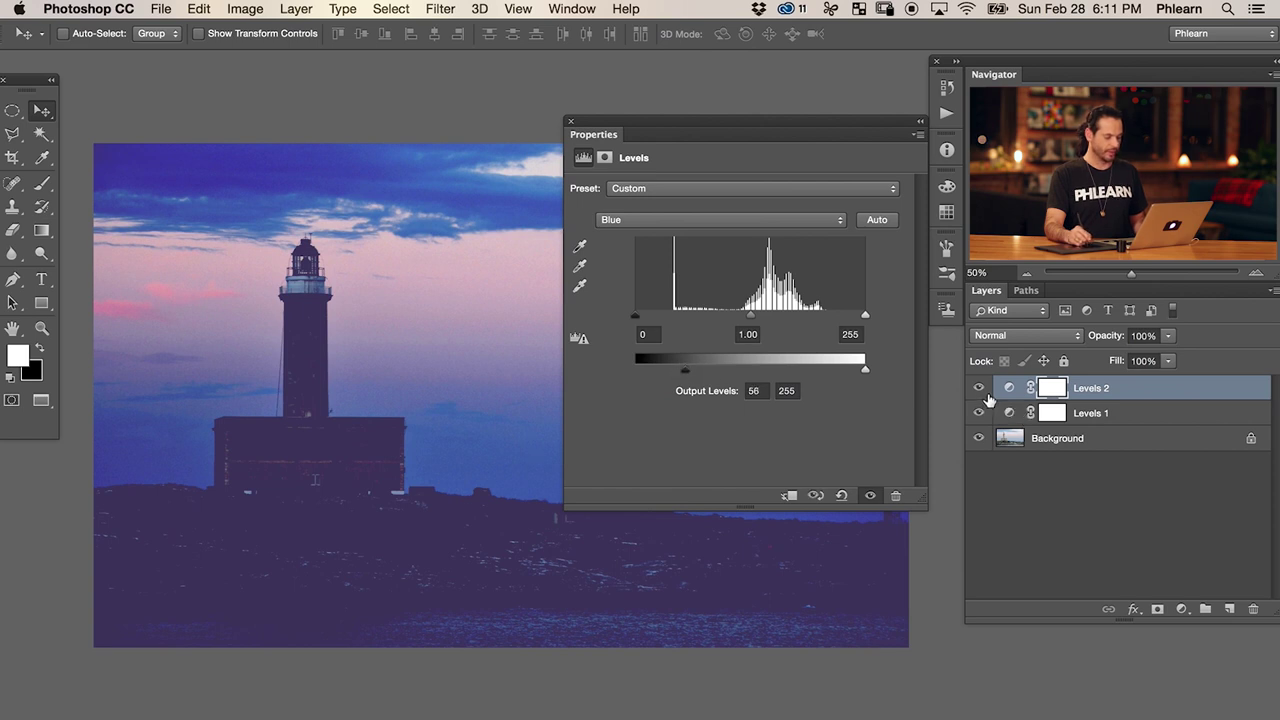
Close the Levels settings and toggle the adjustment layers' visibility to compare the image before and after.
{"action": "left_click", "coordinate": [570, 123]}
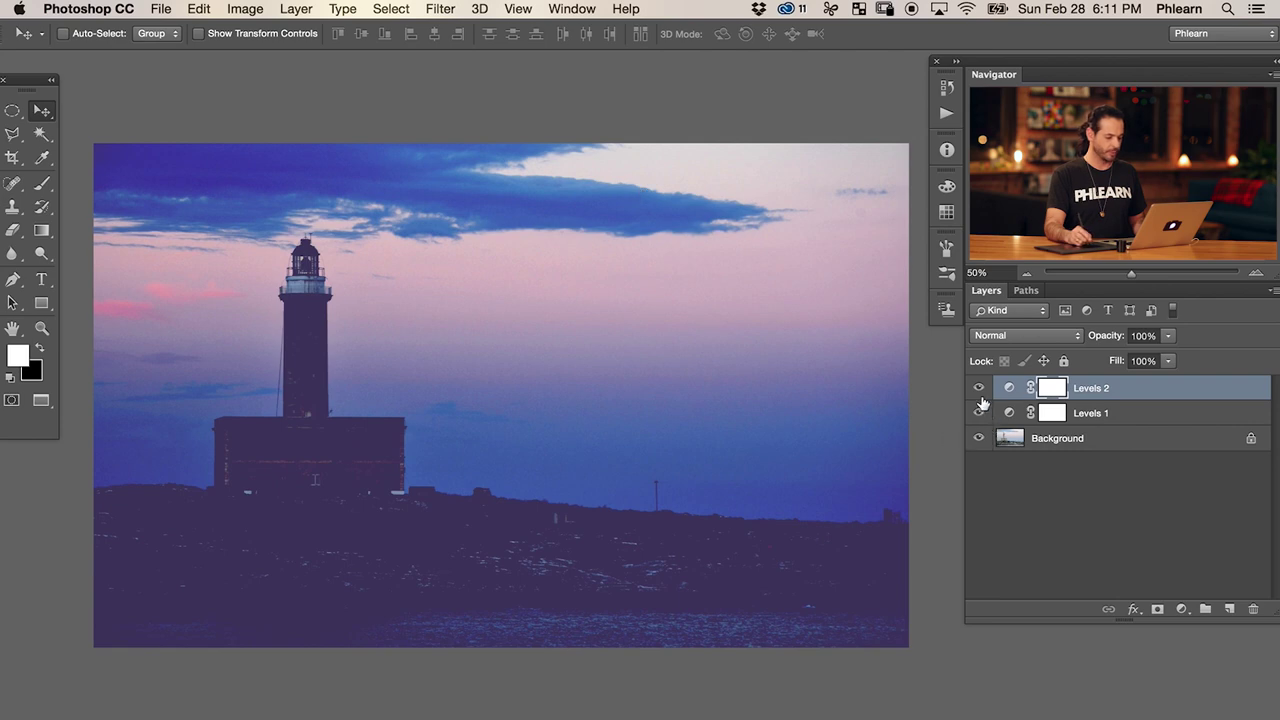
{"action": "mouse_move", "coordinate": [979, 390]}
{"action": "left_mouse_down"}
{"action": "mouse_move", "coordinate": [983, 414]}
{"action": "mouse_move", "coordinate": [980, 392]}
{"action": "mouse_move", "coordinate": [982, 403]}
{"action": "left_mouse_up"}
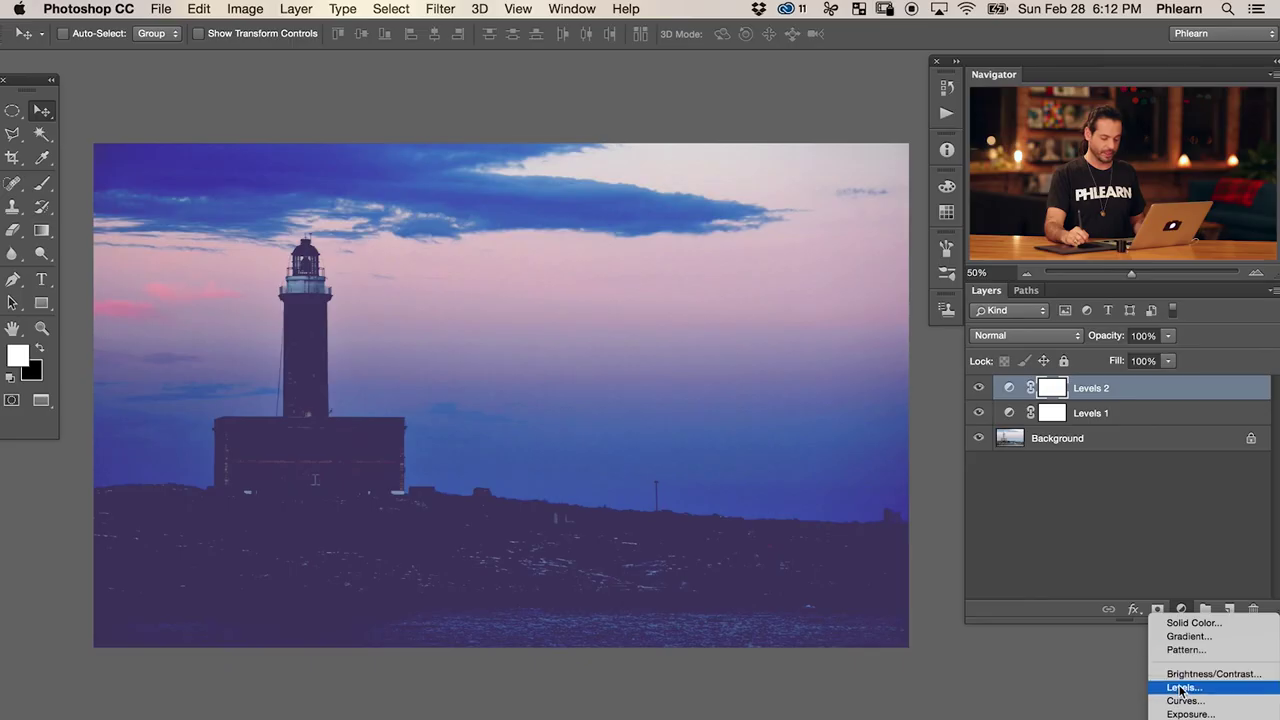
Add a third Levels adjustment layer above Levels 2.
{"action": "left_click", "coordinate": [1183, 689]}
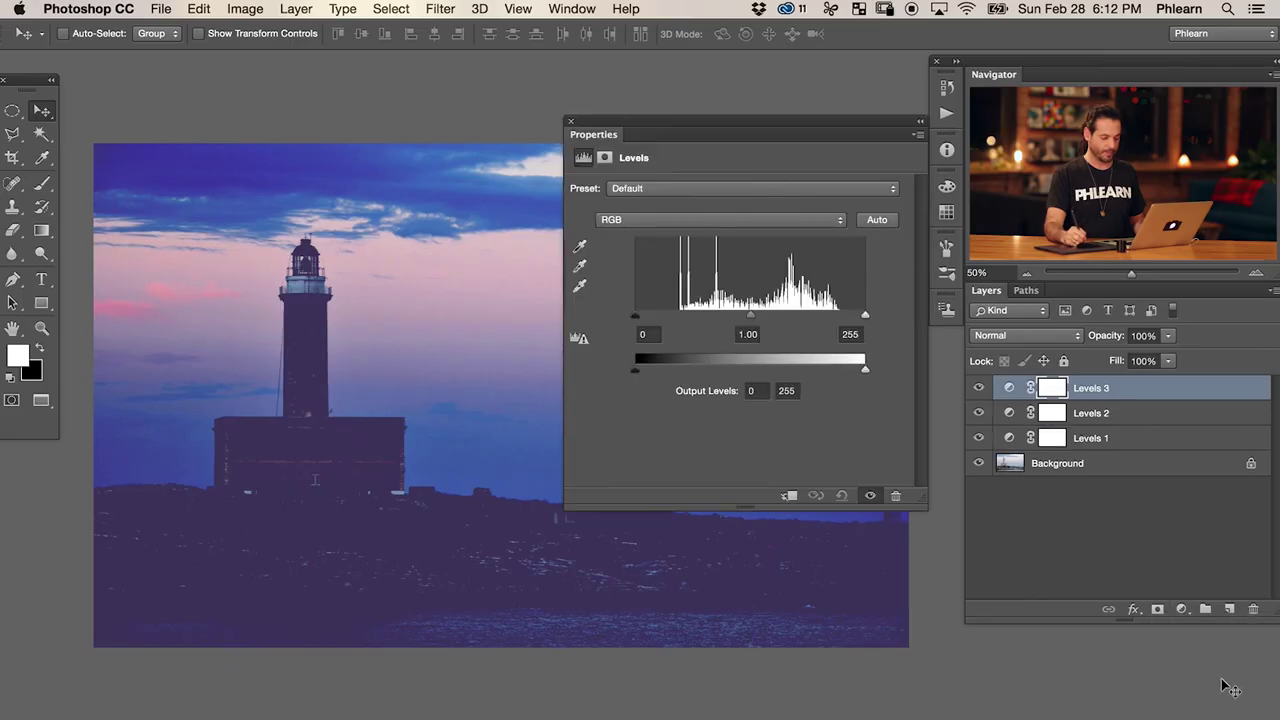
{"action": "left_click_drag", "start_coordinate": [496, 396], "coordinate": [420, 409]}
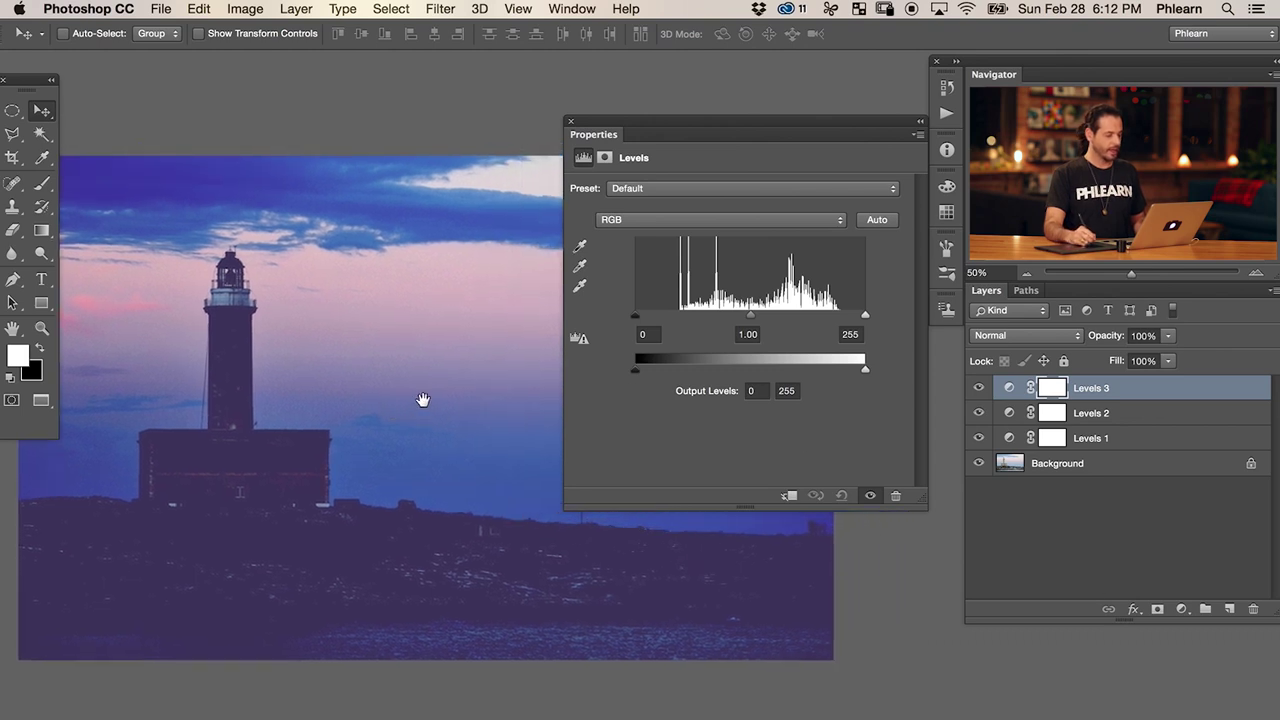
Target the Levels 3 mask and set up the Gradient tool with the Foreground to Transparent preset and black as foreground color.
{"action": "left_click", "coordinate": [1052, 388]}
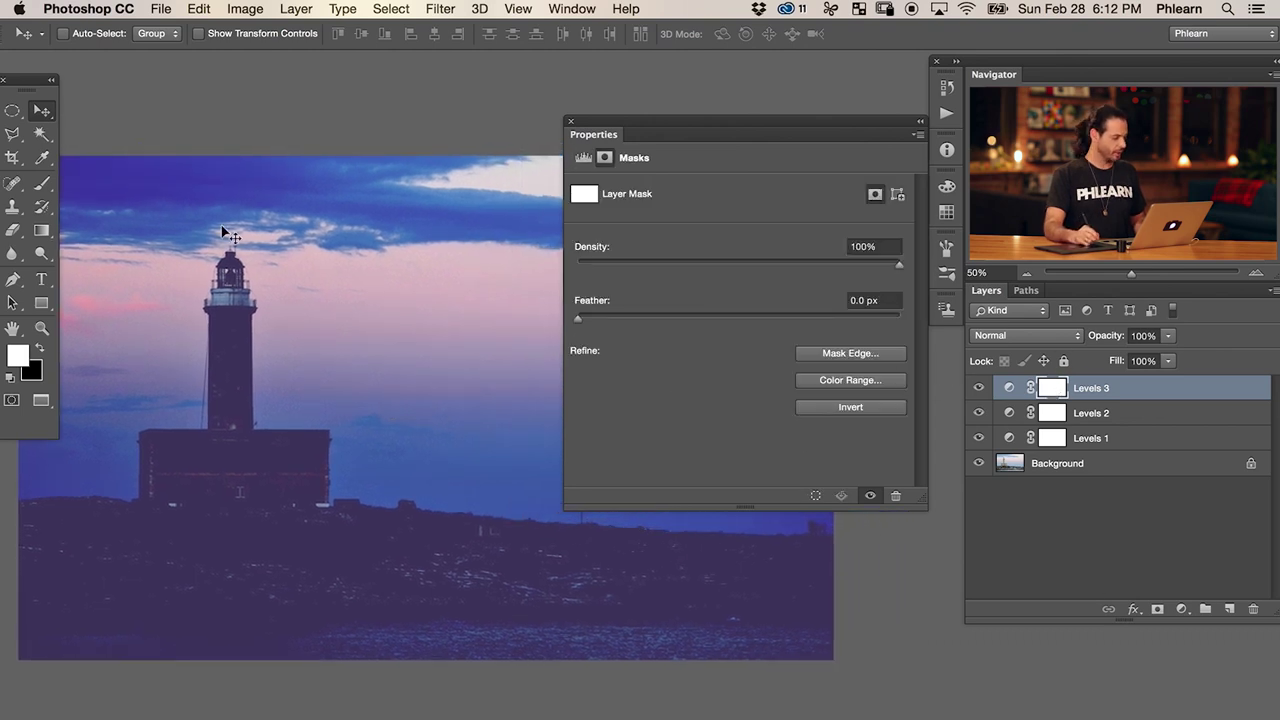
{"action": "left_click", "coordinate": [41, 233]}
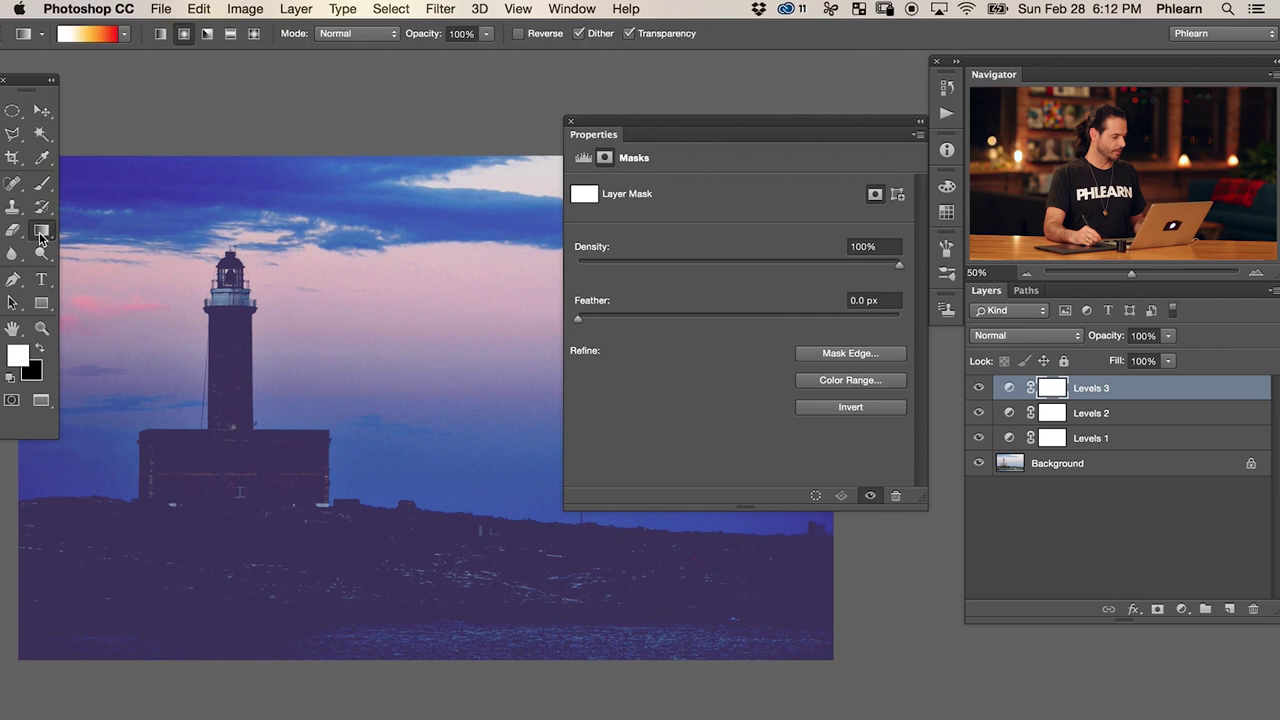
{"action": "left_click", "coordinate": [90, 33]}
{"action": "left_click", "coordinate": [166, 193]}
{"action": "left_click", "coordinate": [137, 198]}
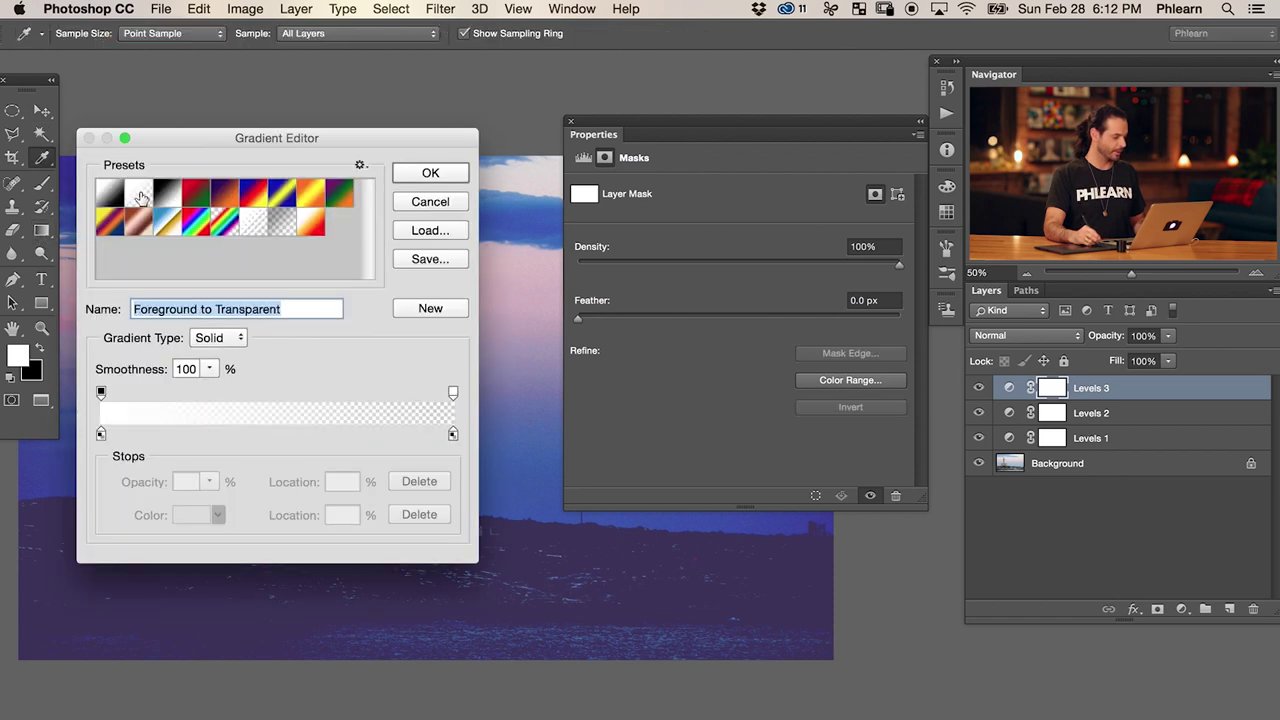
{"action": "left_click", "coordinate": [430, 173]}
{"action": "left_click", "coordinate": [42, 350]}
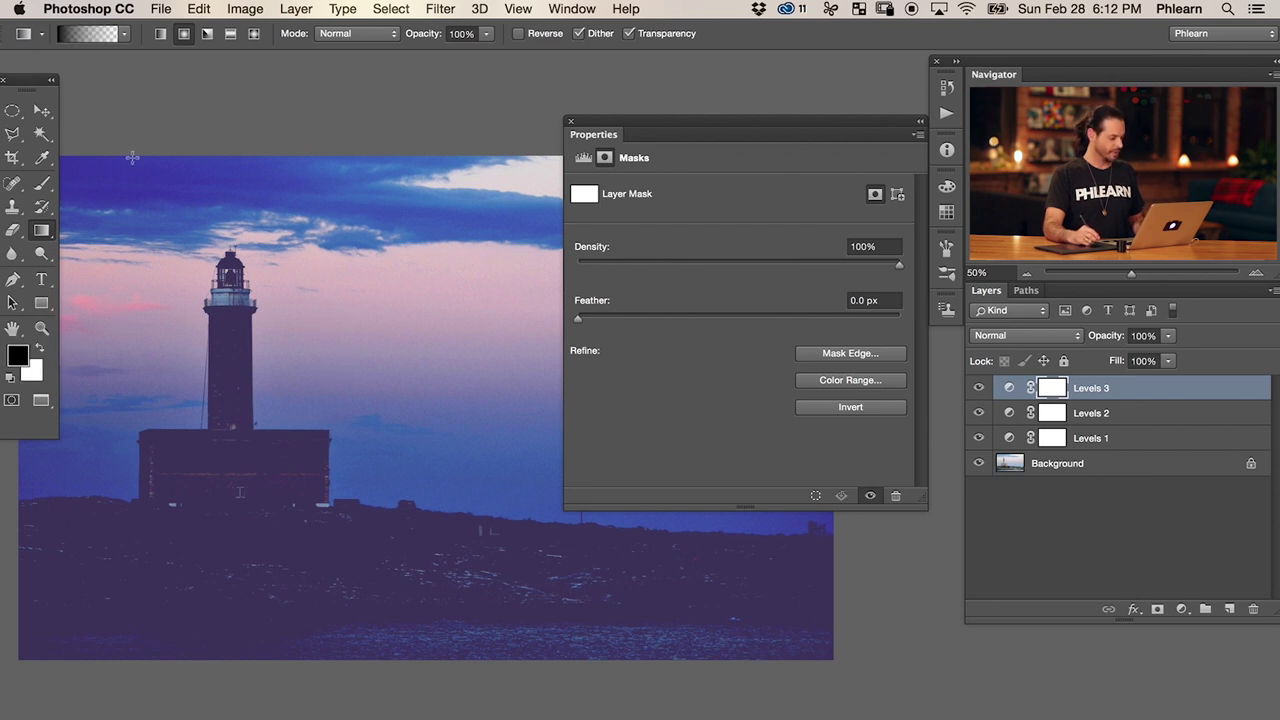
Try a radial black gradient on the Levels 3 mask from the water up to the sky.
{"action": "left_click_drag", "start_coordinate": [372, 616], "coordinate": [377, 162]}
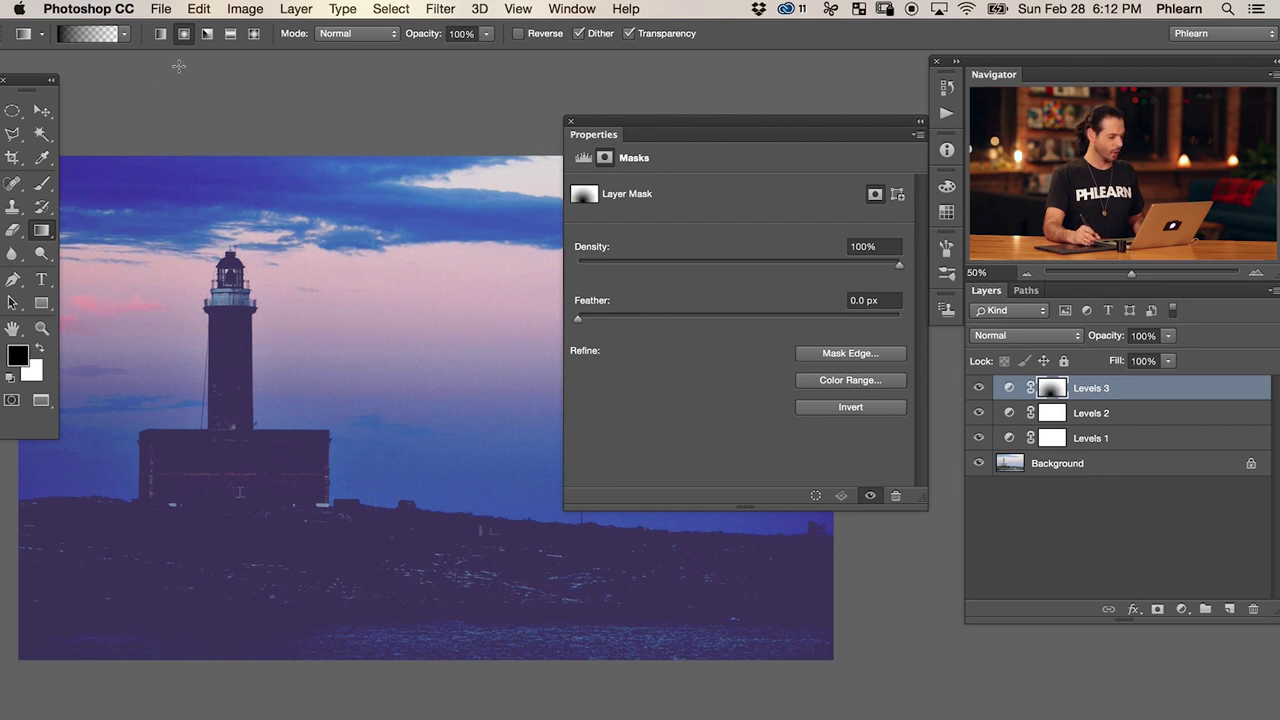
{"action": "key", "text": "super+z"}
Mask out the lower part of Levels 3 with a linear black-to-transparent gradient drawn upward, and return to its levels settings.
{"action": "left_click", "coordinate": [160, 33]}
{"action": "left_click_drag", "start_coordinate": [402, 571], "coordinate": [396, 208]}
{"action": "left_click_drag", "start_coordinate": [401, 162], "coordinate": [401, 162]}
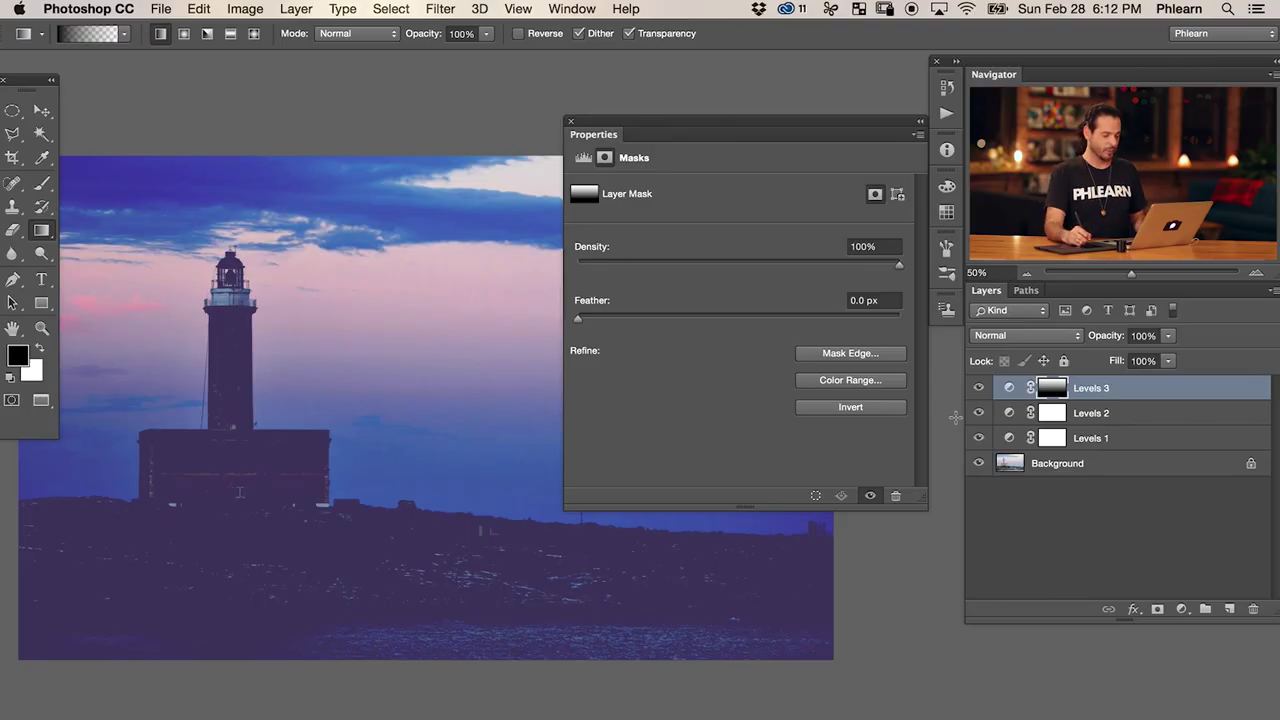
{"action": "left_click", "coordinate": [1009, 388]}
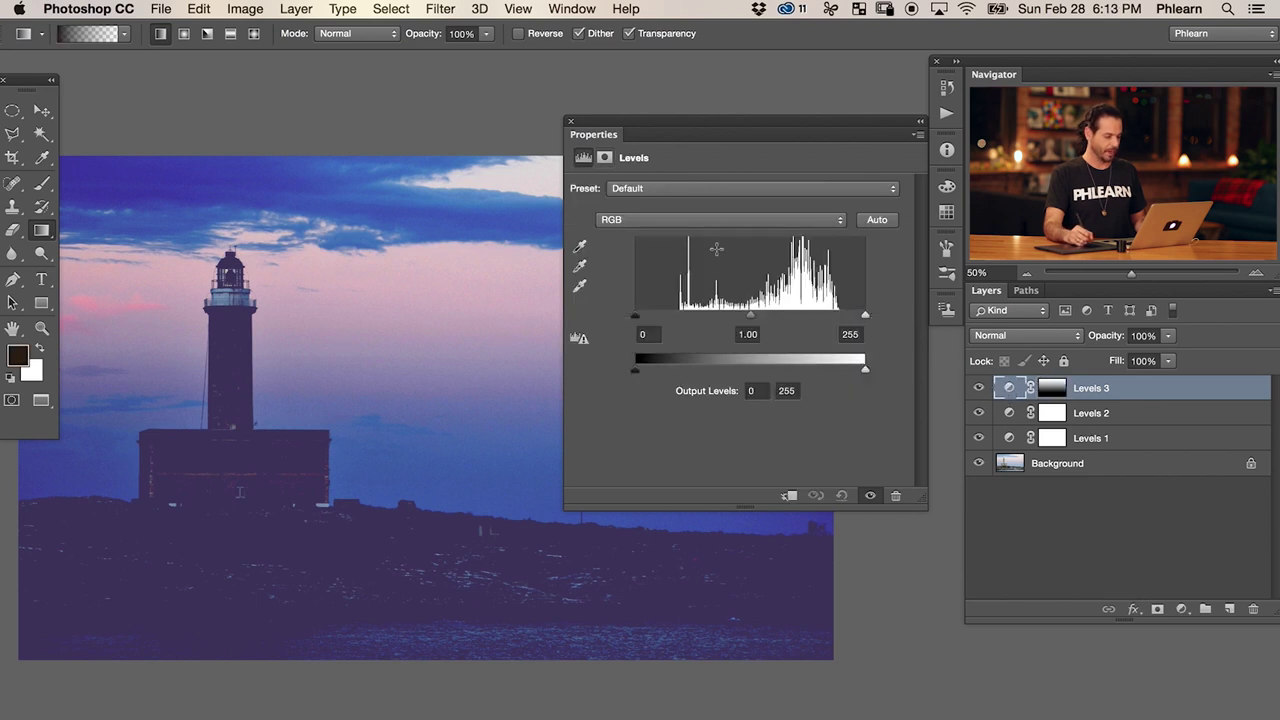
Try lowering the Levels 3 Red channel's white input level to 173, comparing the image with the layer hidden.
{"action": "left_click", "coordinate": [677, 219]}
{"action": "left_click", "coordinate": [675, 231]}
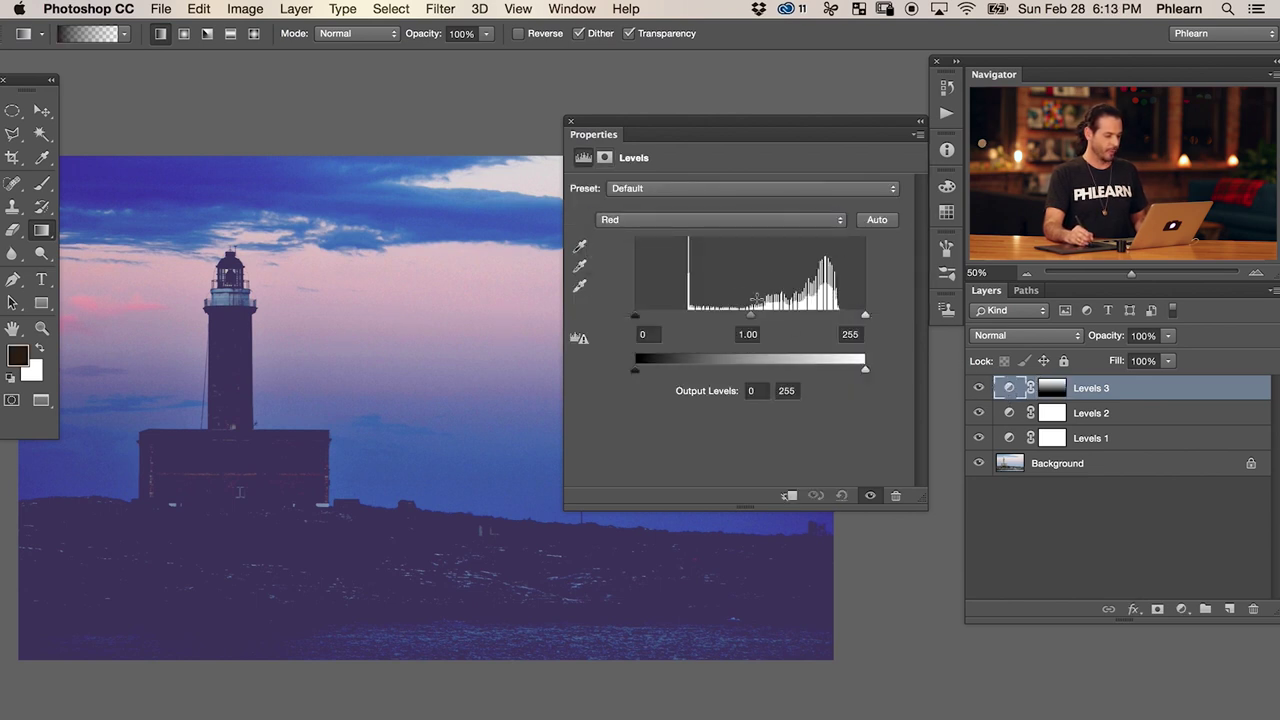
{"action": "mouse_move", "coordinate": [865, 320]}
{"action": "left_mouse_down"}
{"action": "mouse_move", "coordinate": [752, 320]}
{"action": "mouse_move", "coordinate": [810, 320]}
{"action": "mouse_move", "coordinate": [777, 320]}
{"action": "mouse_move", "coordinate": [792, 320]}
{"action": "left_mouse_up"}
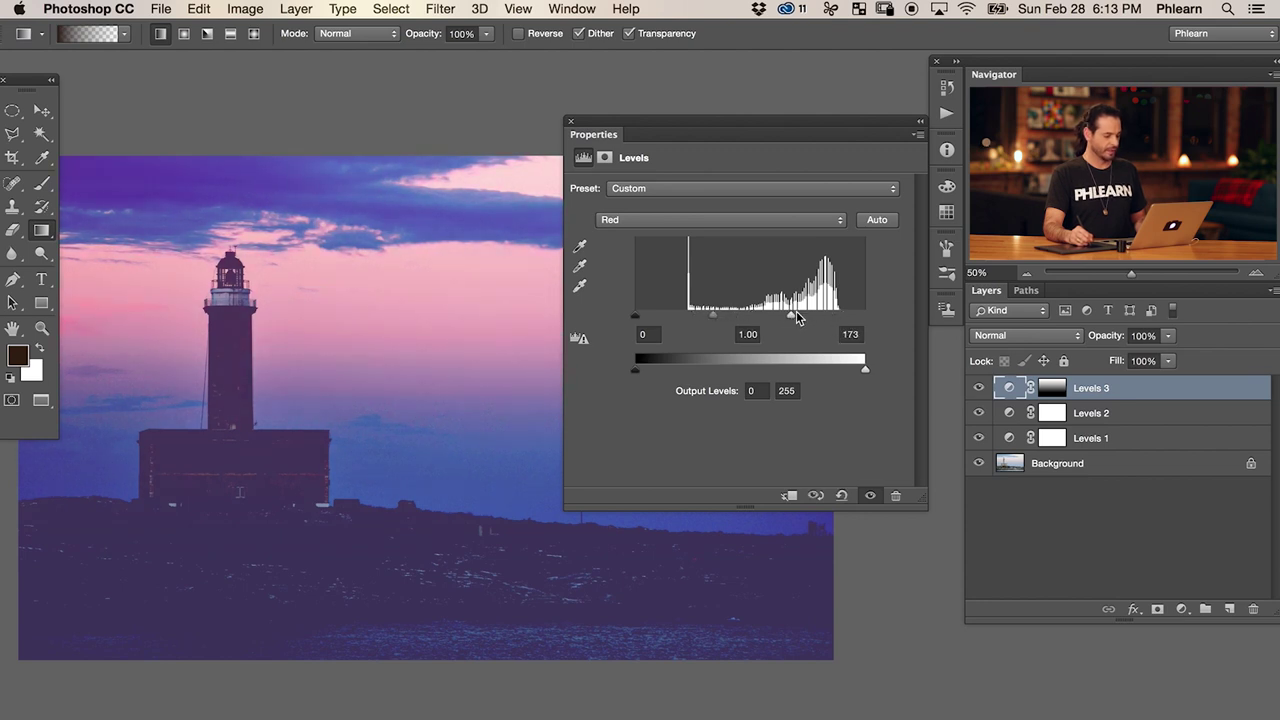
{"action": "left_click", "coordinate": [978, 388]}
{"action": "left_click", "coordinate": [978, 388]}
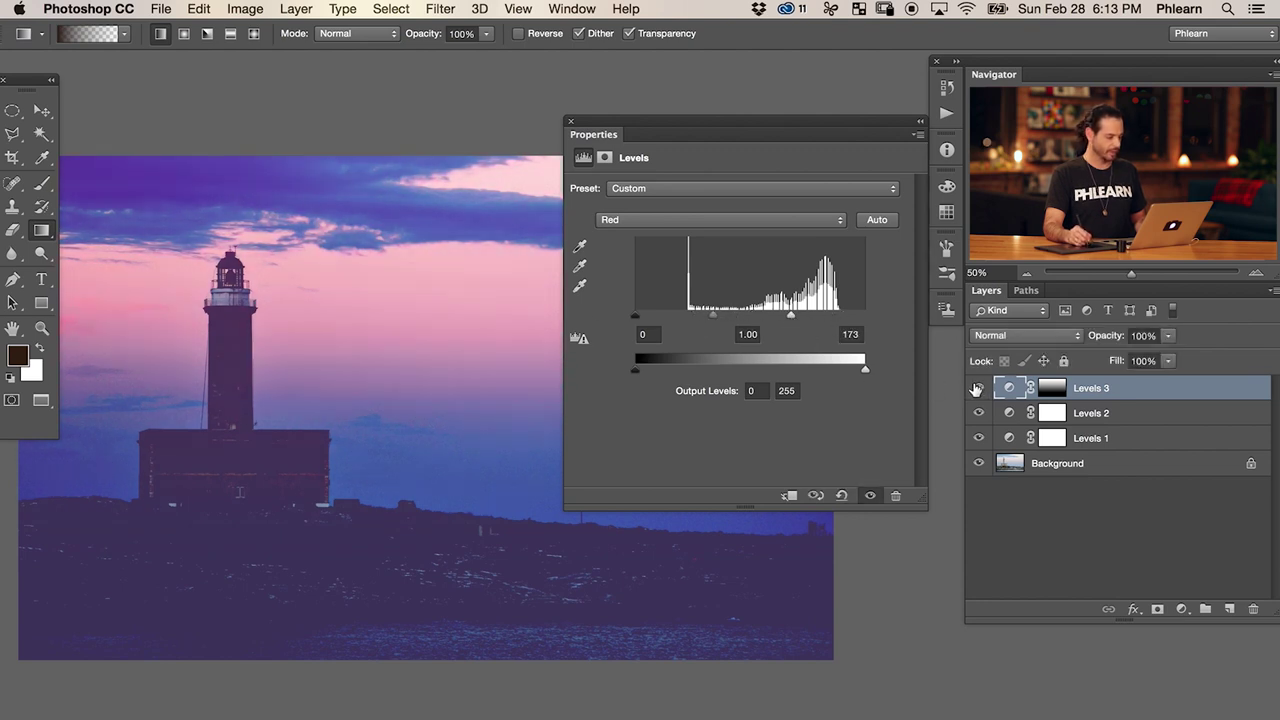
Try adjusting the white input level of the Green and Blue channels in Levels 3.
{"action": "left_click", "coordinate": [768, 222]}
{"action": "left_click", "coordinate": [757, 238]}
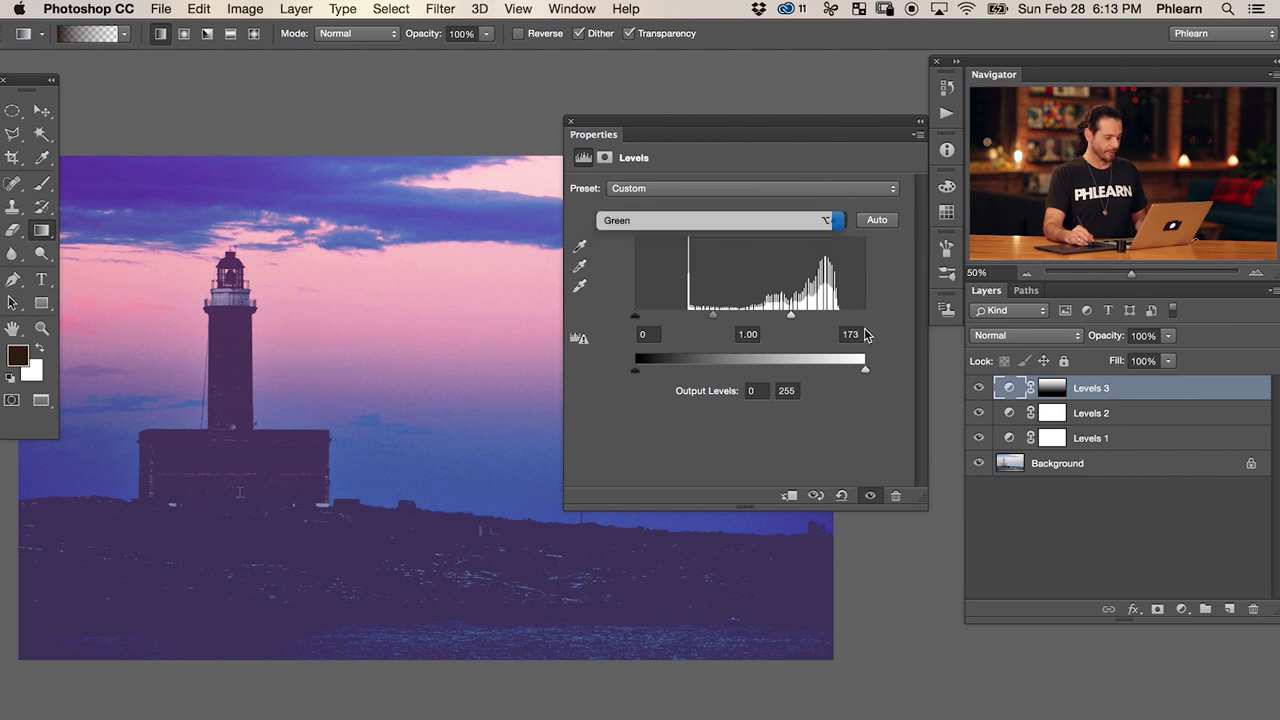
{"action": "mouse_move", "coordinate": [865, 316]}
{"action": "left_mouse_down"}
{"action": "mouse_move", "coordinate": [795, 316]}
{"action": "mouse_move", "coordinate": [865, 318]}
{"action": "left_mouse_up"}
{"action": "left_click", "coordinate": [704, 222]}
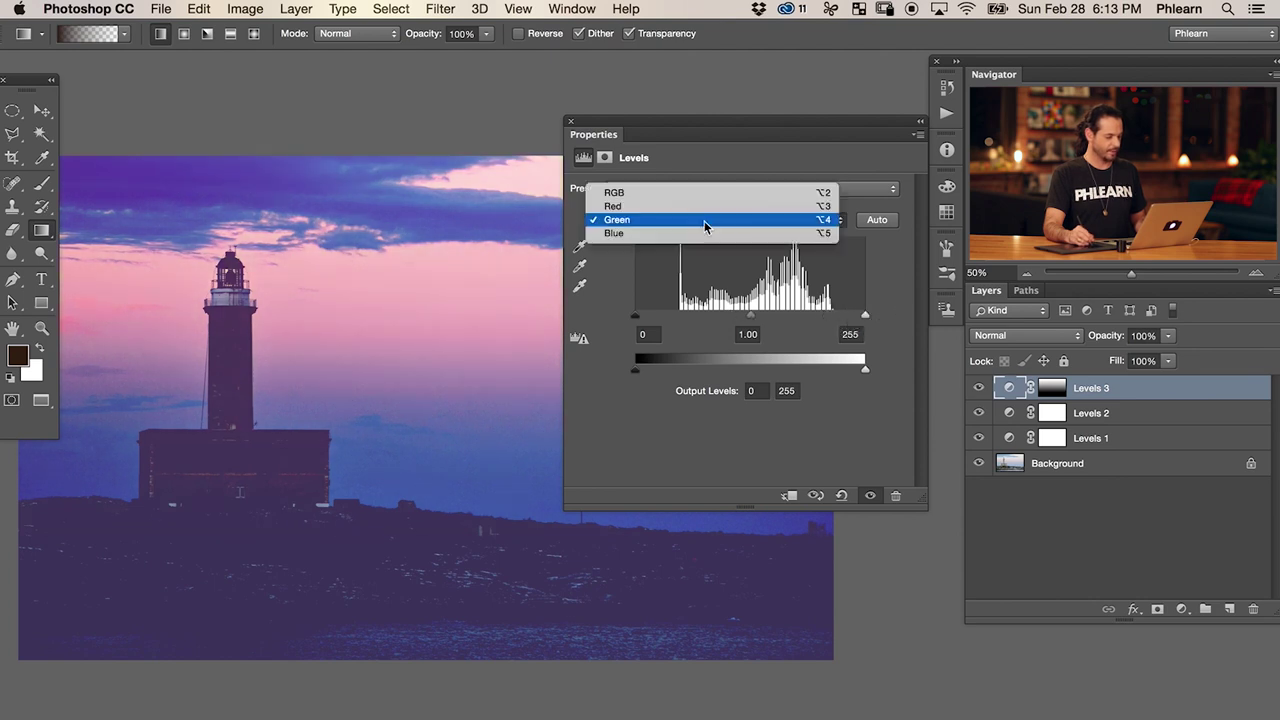
{"action": "left_click", "coordinate": [704, 233]}
{"action": "left_click_drag", "start_coordinate": [839, 312], "coordinate": [865, 314]}
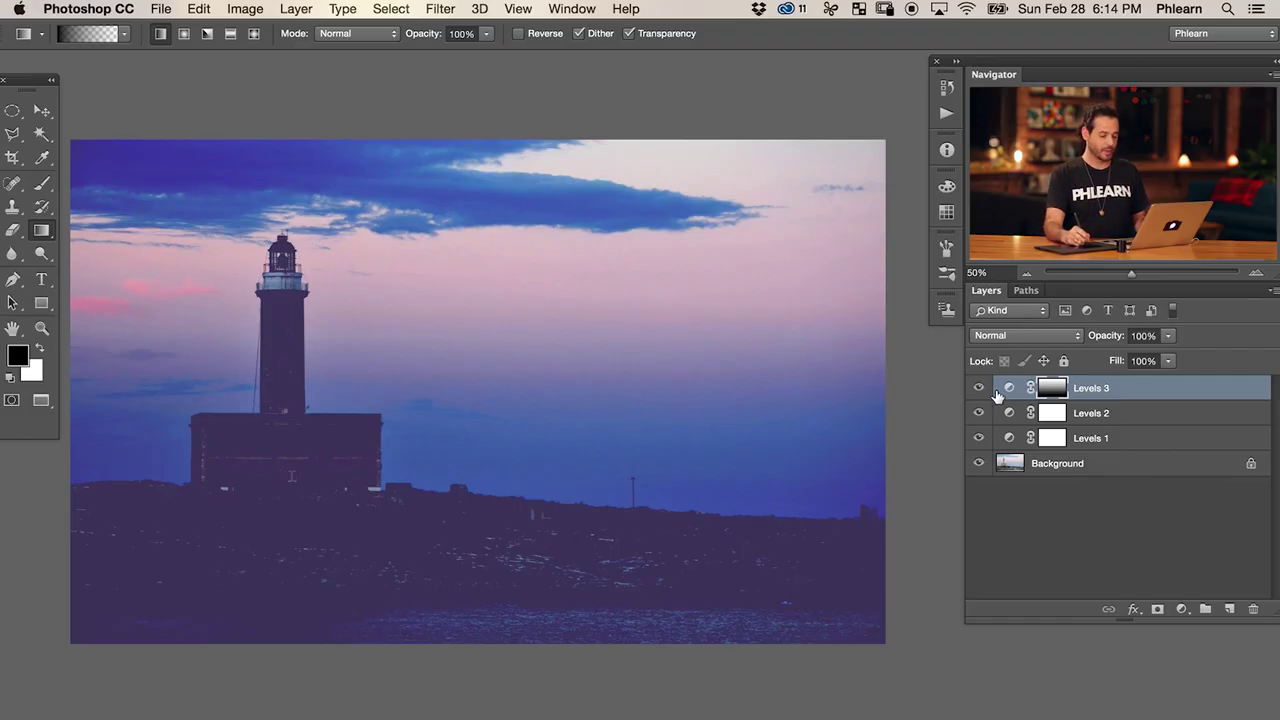
Reopen the Levels 3 settings and set the Red channel's white input level to 142.
{"action": "double_click", "coordinate": [1007, 390]}
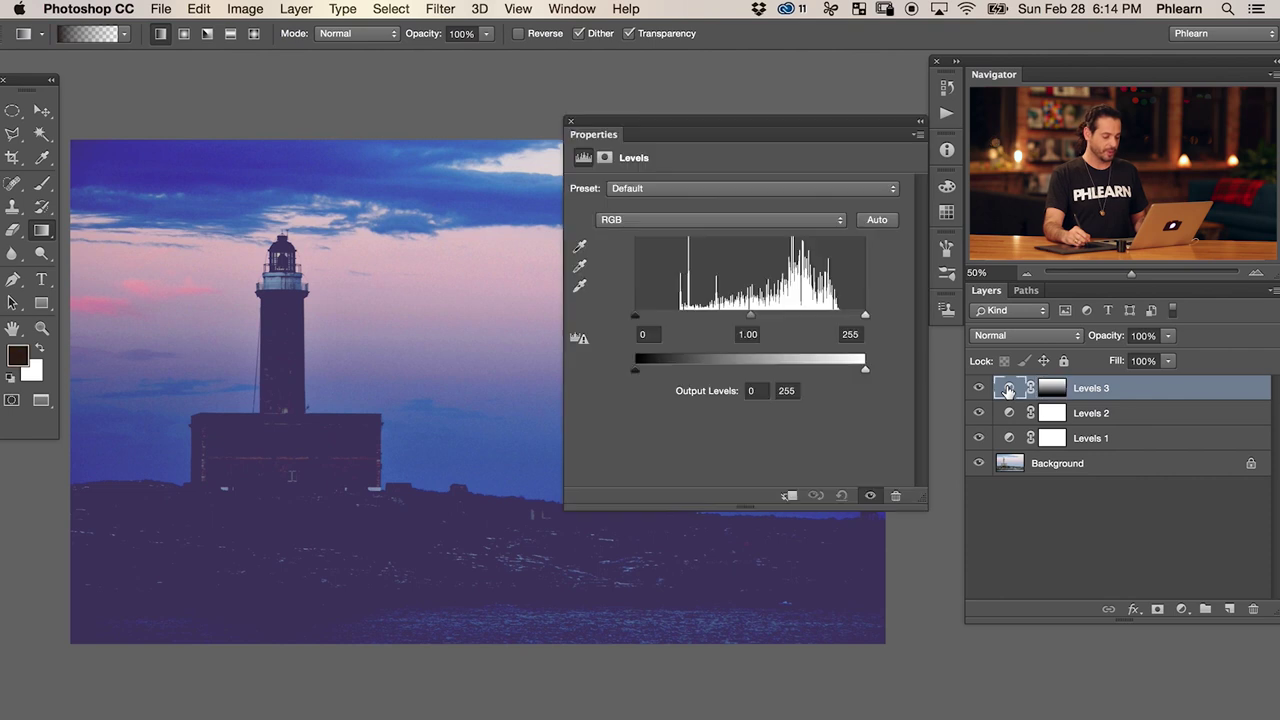
{"action": "left_click_drag", "start_coordinate": [474, 423], "coordinate": [470, 420]}
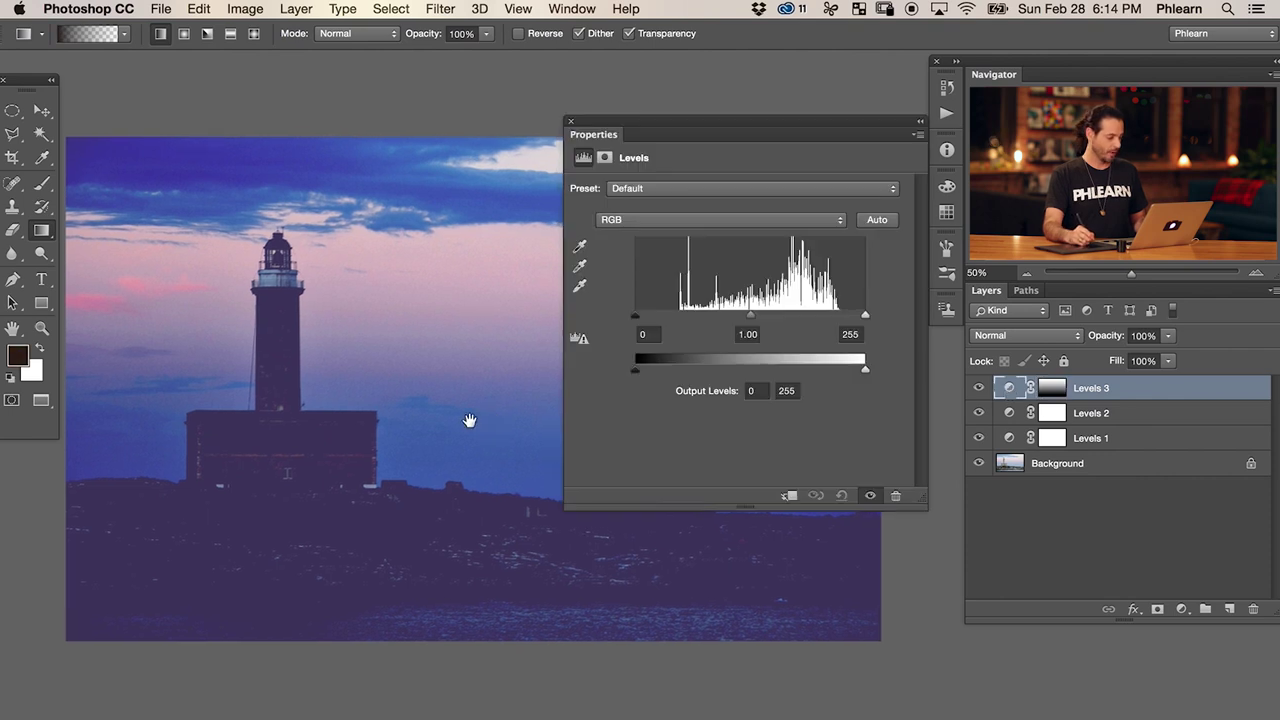
{"action": "left_click", "coordinate": [632, 220]}
{"action": "left_click", "coordinate": [631, 236]}
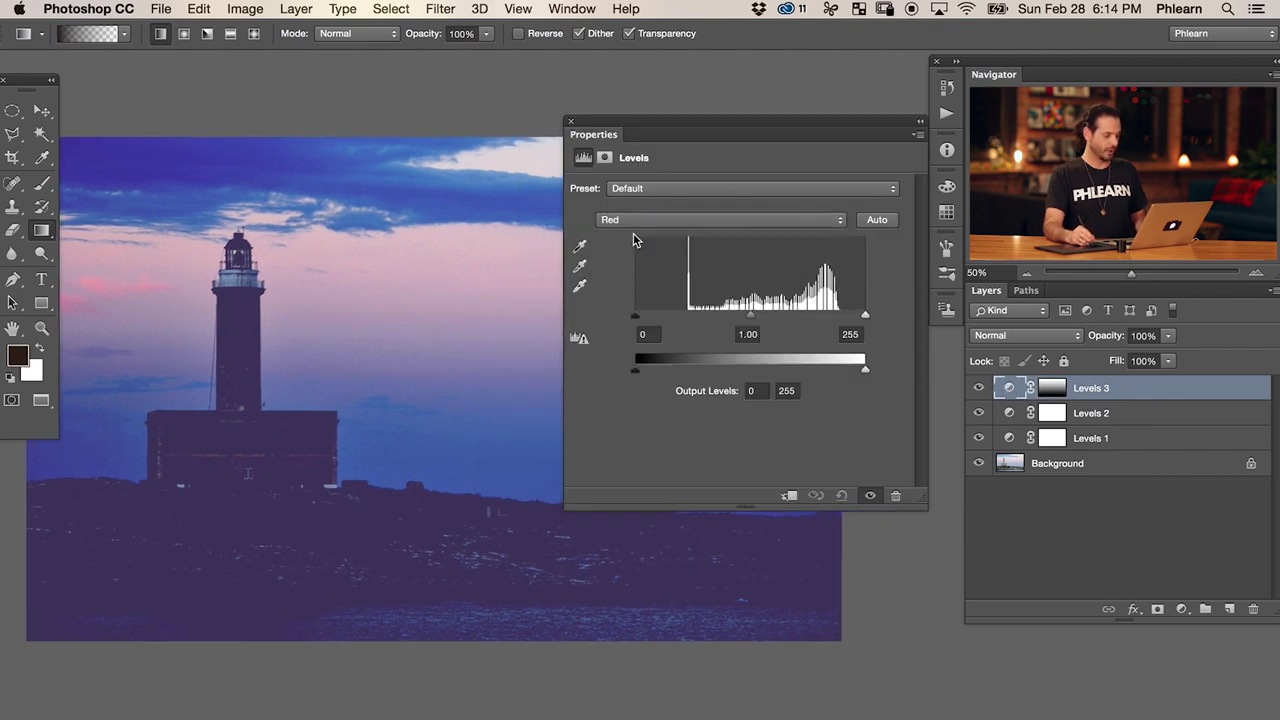
{"action": "left_click_drag", "start_coordinate": [866, 318], "coordinate": [757, 319]}
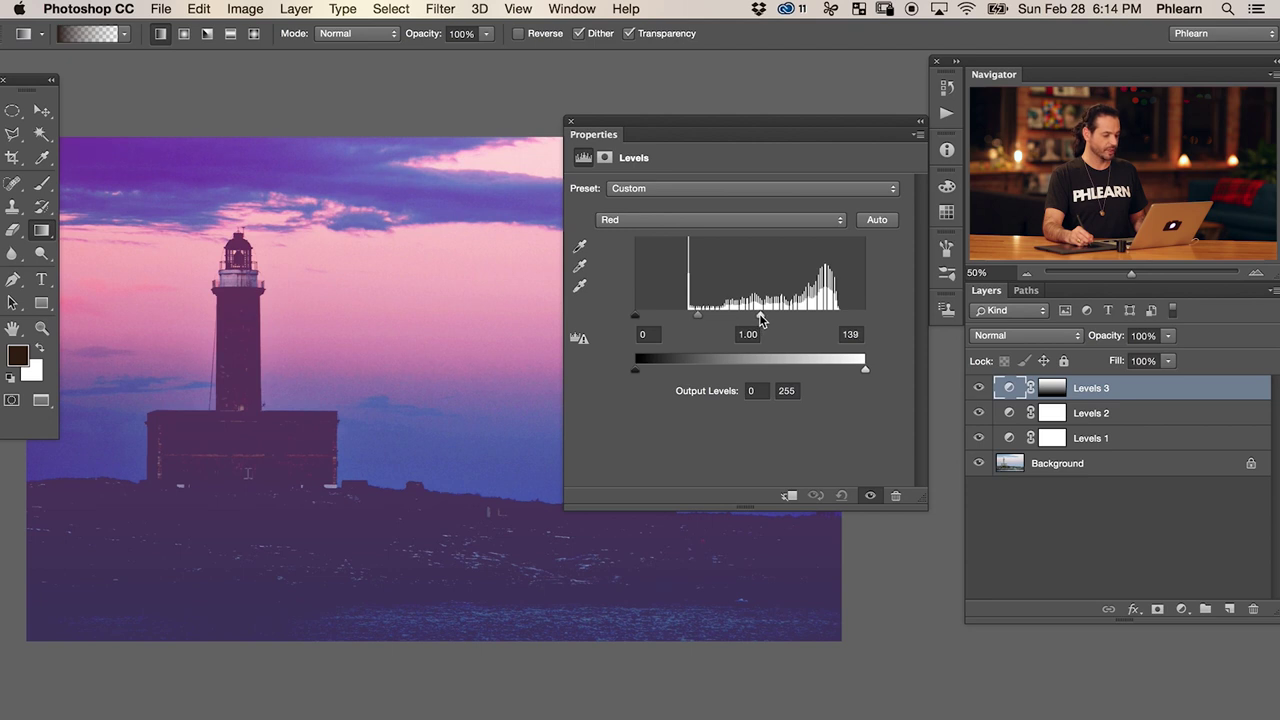
{"action": "left_click_drag", "start_coordinate": [760, 320], "coordinate": [766, 321]}
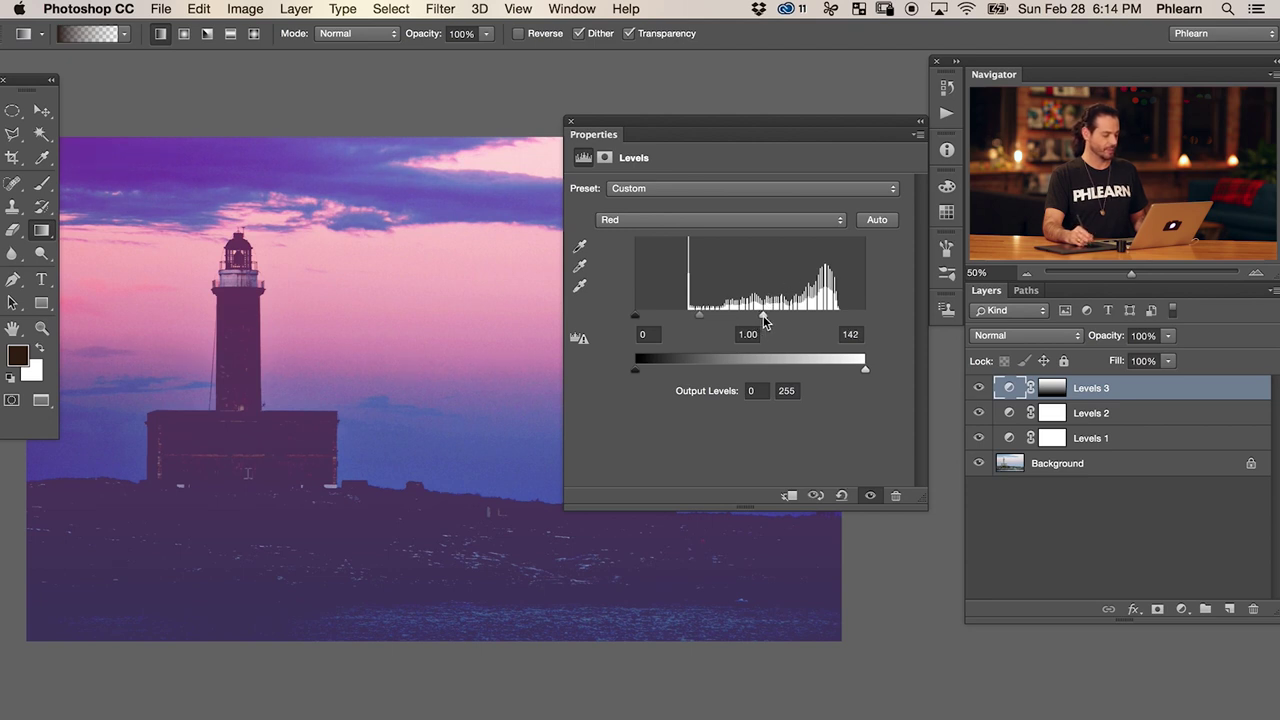
Lower the Levels 3 Blue channel's white output level to 186 and compare the image with the layer shown and hidden.
{"action": "left_click", "coordinate": [746, 220]}
{"action": "key", "text": "alt+5"}
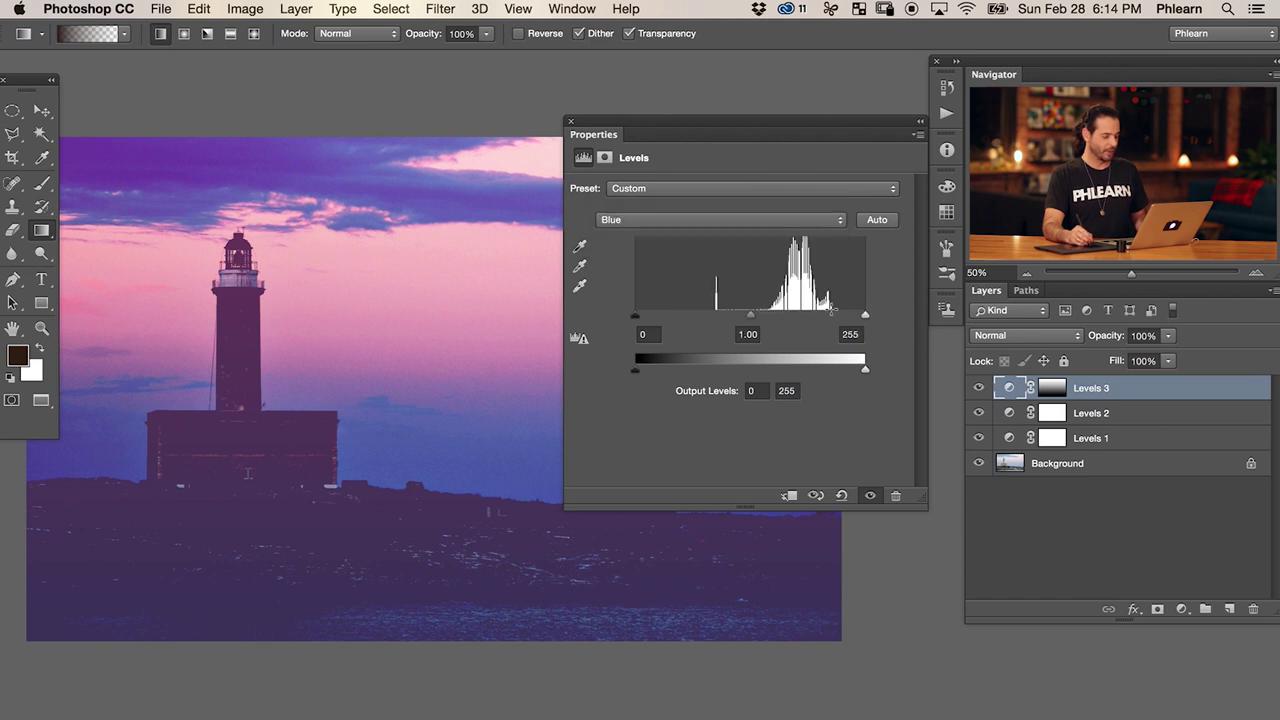
{"action": "mouse_move", "coordinate": [862, 317]}
{"action": "left_mouse_down"}
{"action": "mouse_move", "coordinate": [803, 312]}
{"action": "mouse_move", "coordinate": [886, 313]}
{"action": "left_mouse_up"}
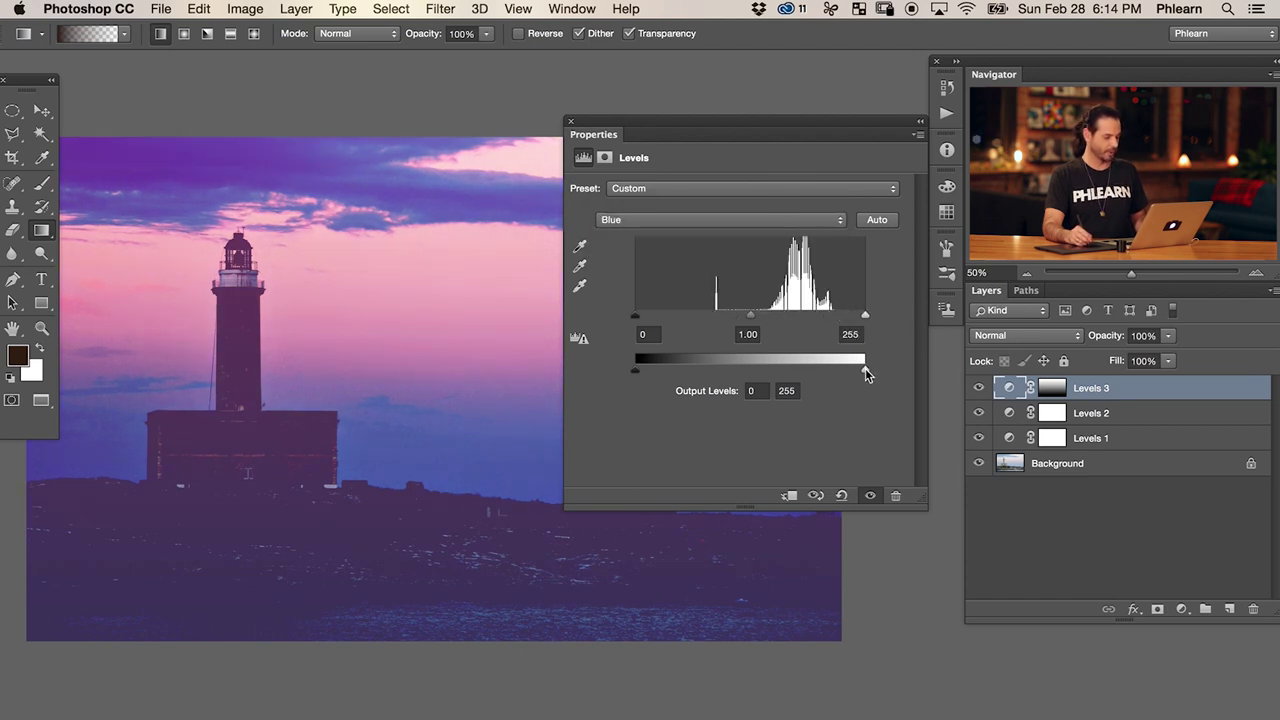
{"action": "mouse_move", "coordinate": [865, 372]}
{"action": "left_mouse_down"}
{"action": "mouse_move", "coordinate": [801, 369]}
{"action": "mouse_move", "coordinate": [855, 369]}
{"action": "left_mouse_up"}
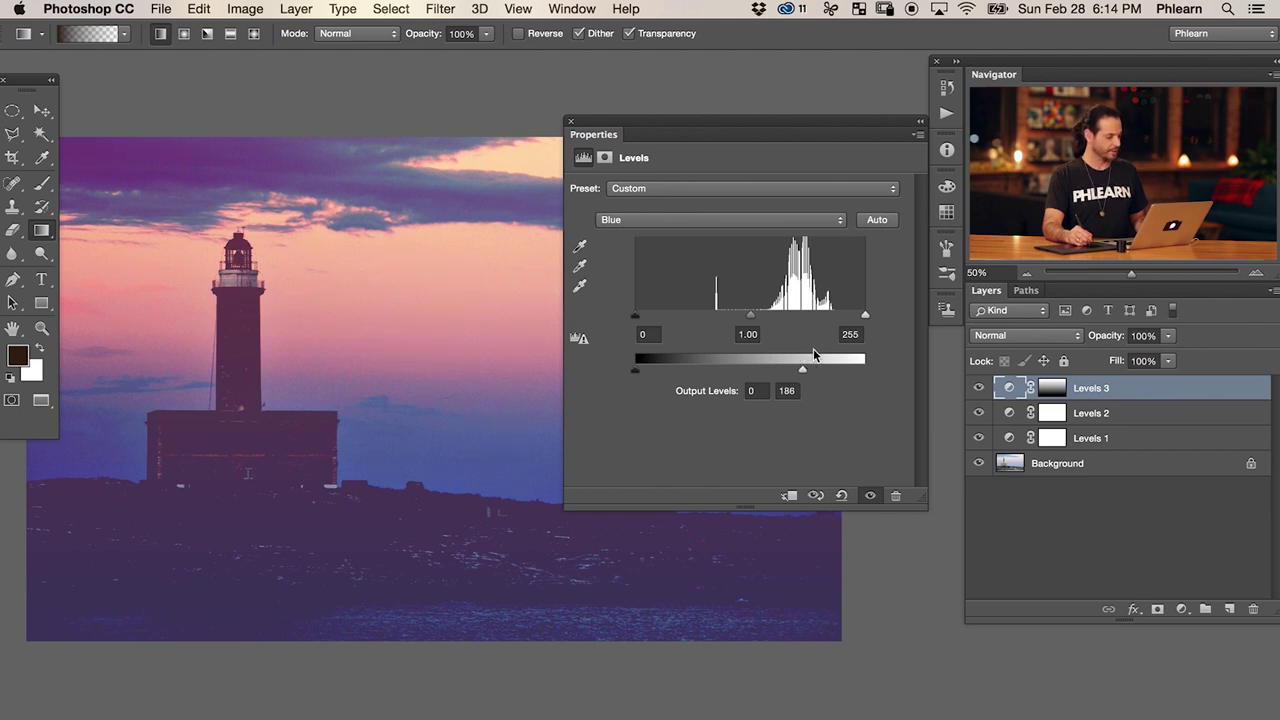
{"action": "left_click", "coordinate": [979, 388]}
{"action": "left_click", "coordinate": [979, 388]}
{"action": "left_click", "coordinate": [979, 388]}
{"action": "left_click", "coordinate": [979, 388]}
{"action": "left_click", "coordinate": [979, 388]}
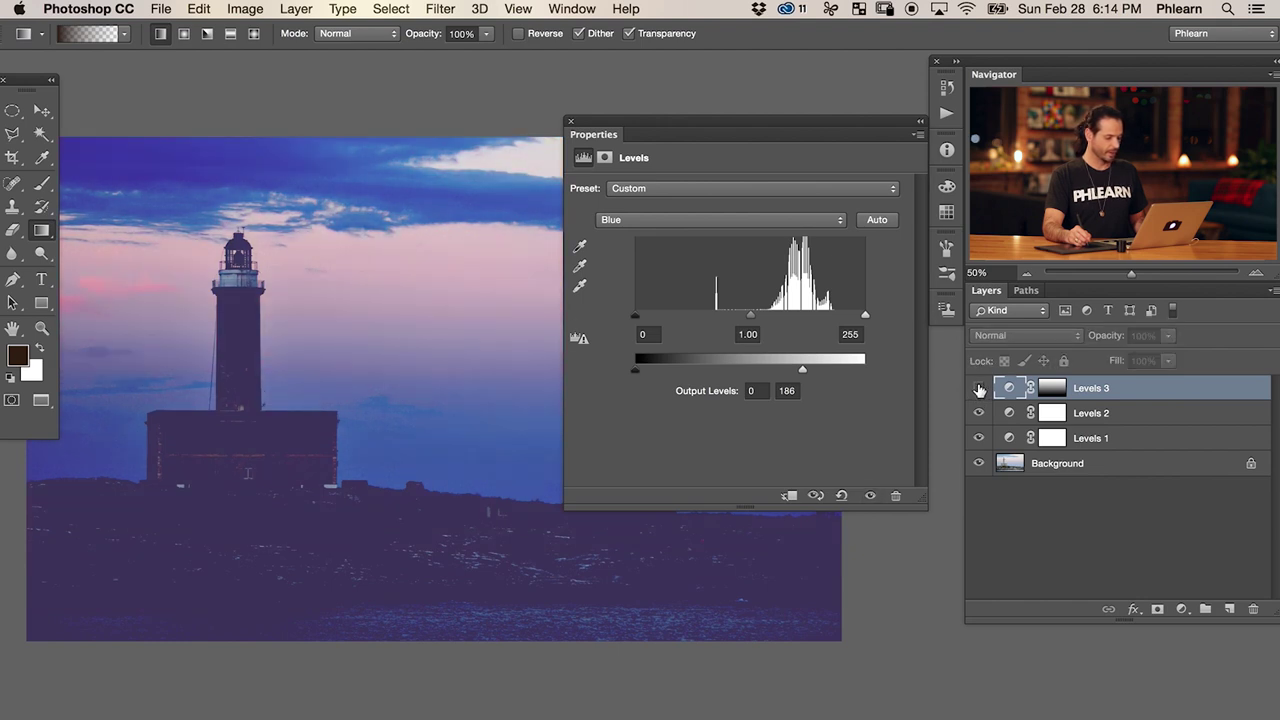
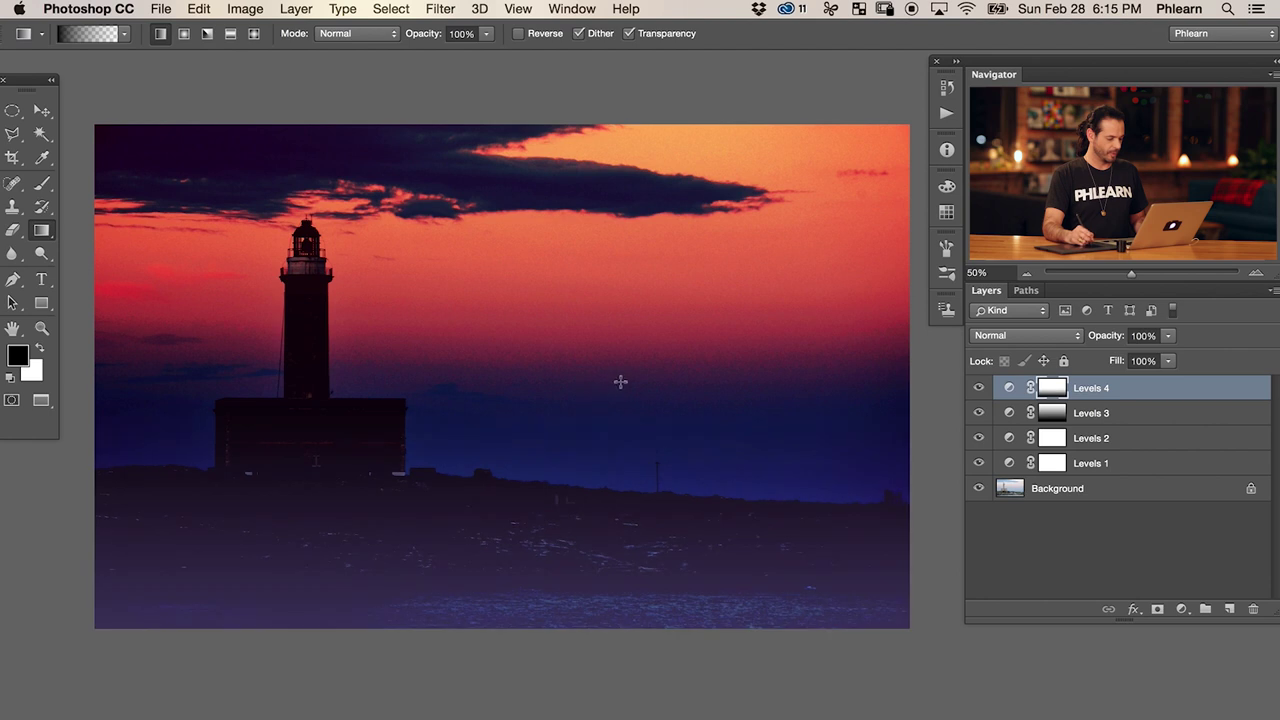
Invert the Levels 4 mask so its darkening applies to the foreground instead of the sky.
{"action": "left_click", "coordinate": [979, 388]}
{"action": "left_click", "coordinate": [979, 388]}
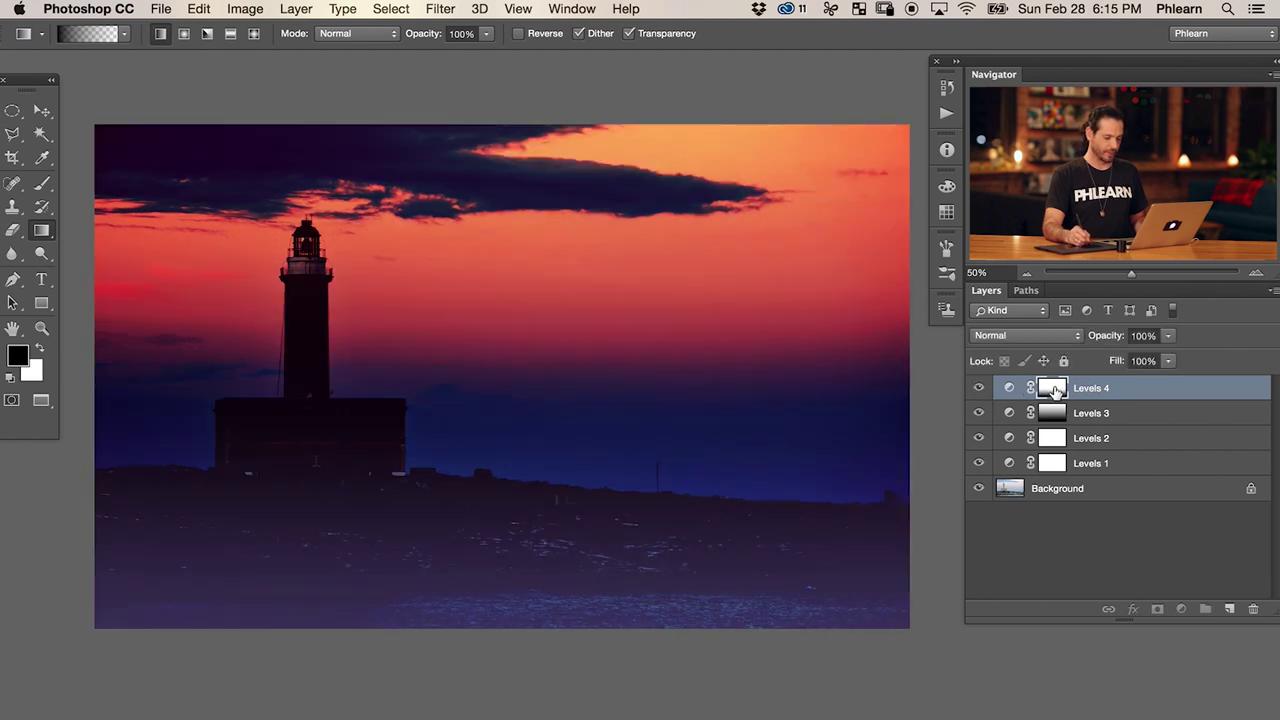
{"action": "key", "text": "super+i"}
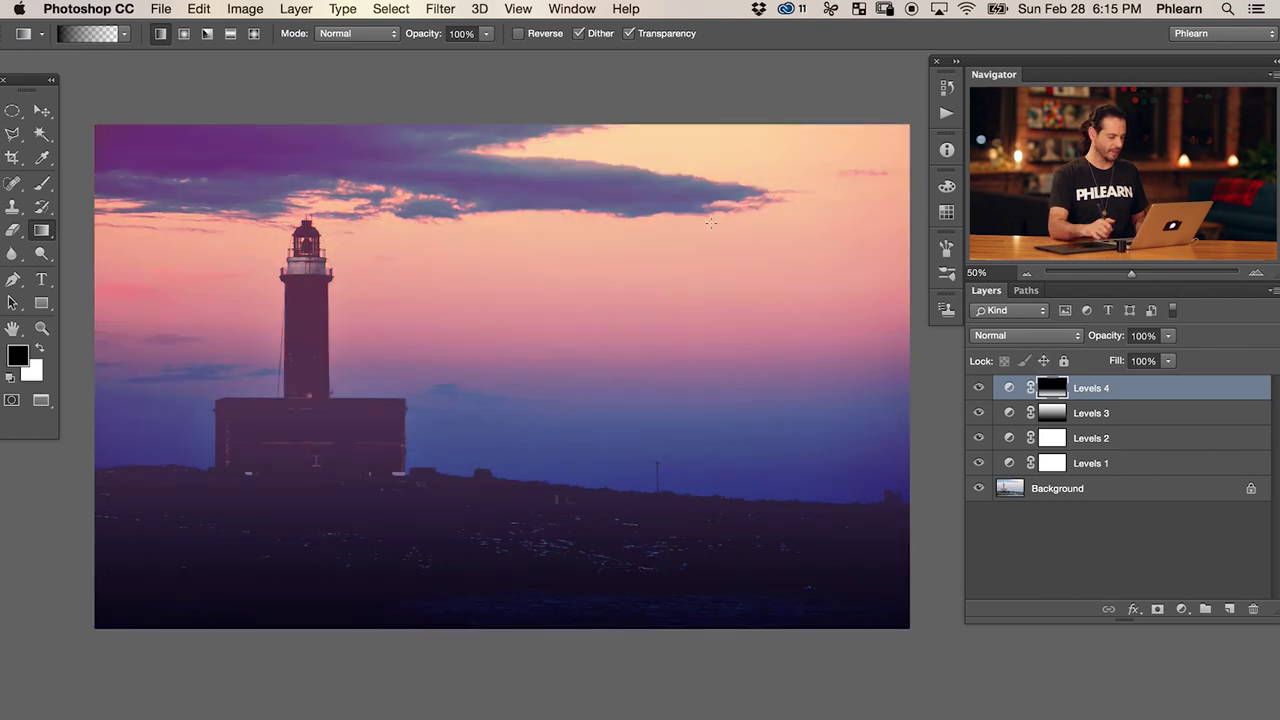
Examine the effect of Levels 4 and Levels 1 on the image by showing and hiding each layer.
{"action": "left_click", "coordinate": [979, 388]}
{"action": "left_click", "coordinate": [979, 390]}
{"action": "left_click", "coordinate": [979, 390]}
{"action": "left_click", "coordinate": [979, 390]}
{"action": "left_click", "coordinate": [979, 390]}
{"action": "left_click", "coordinate": [979, 390]}
{"action": "left_click", "coordinate": [979, 390]}
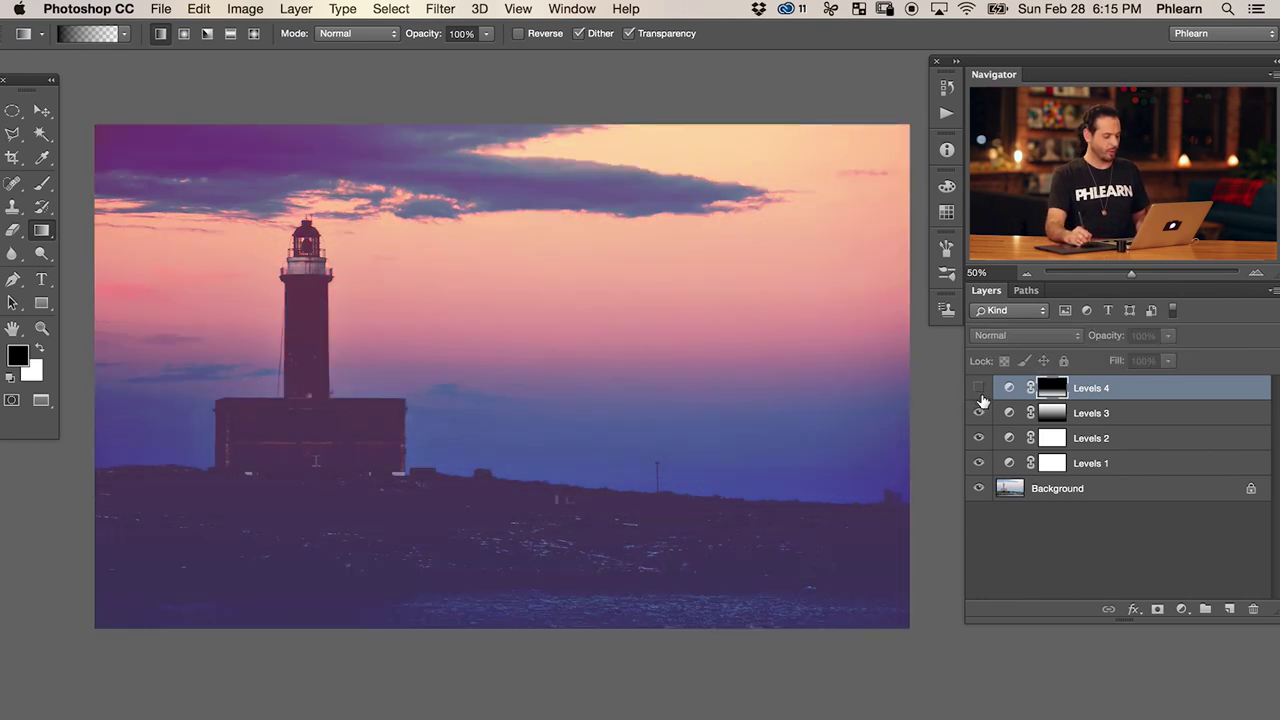
{"action": "left_click", "coordinate": [980, 392]}
{"action": "left_click", "coordinate": [979, 390]}
{"action": "left_click", "coordinate": [979, 390]}
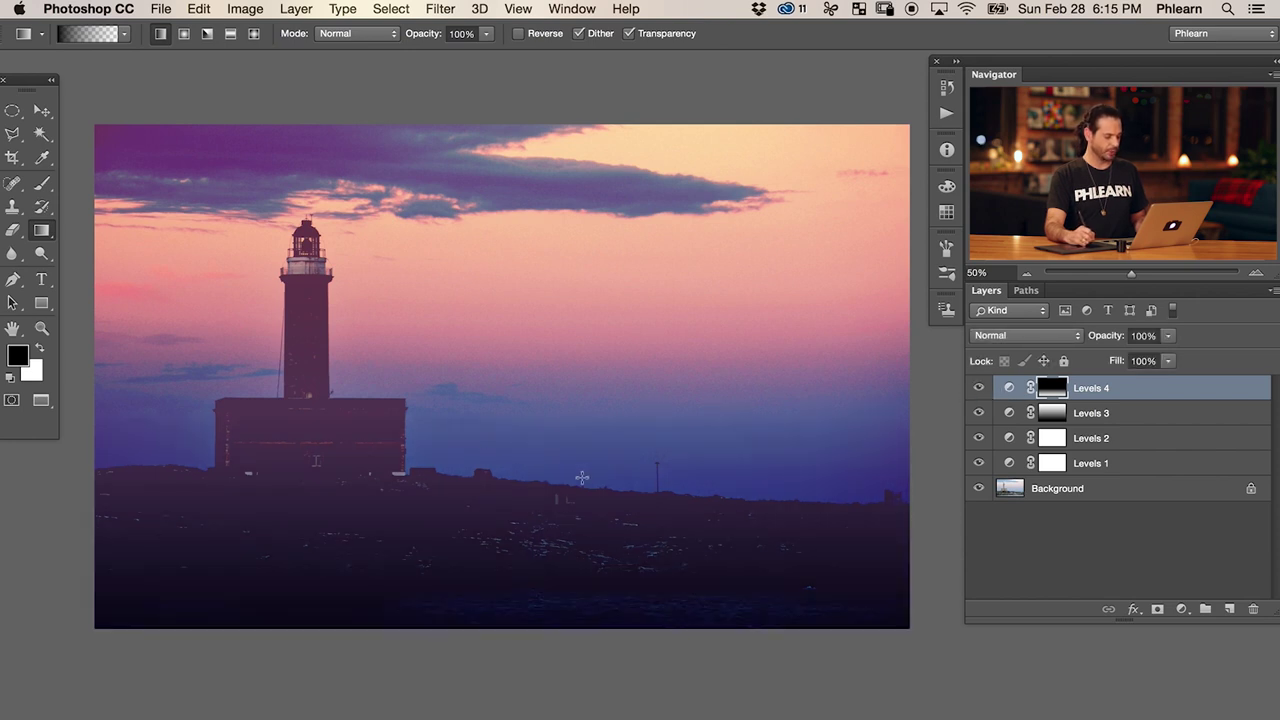
{"action": "left_click", "coordinate": [979, 465]}
{"action": "left_click", "coordinate": [979, 465]}
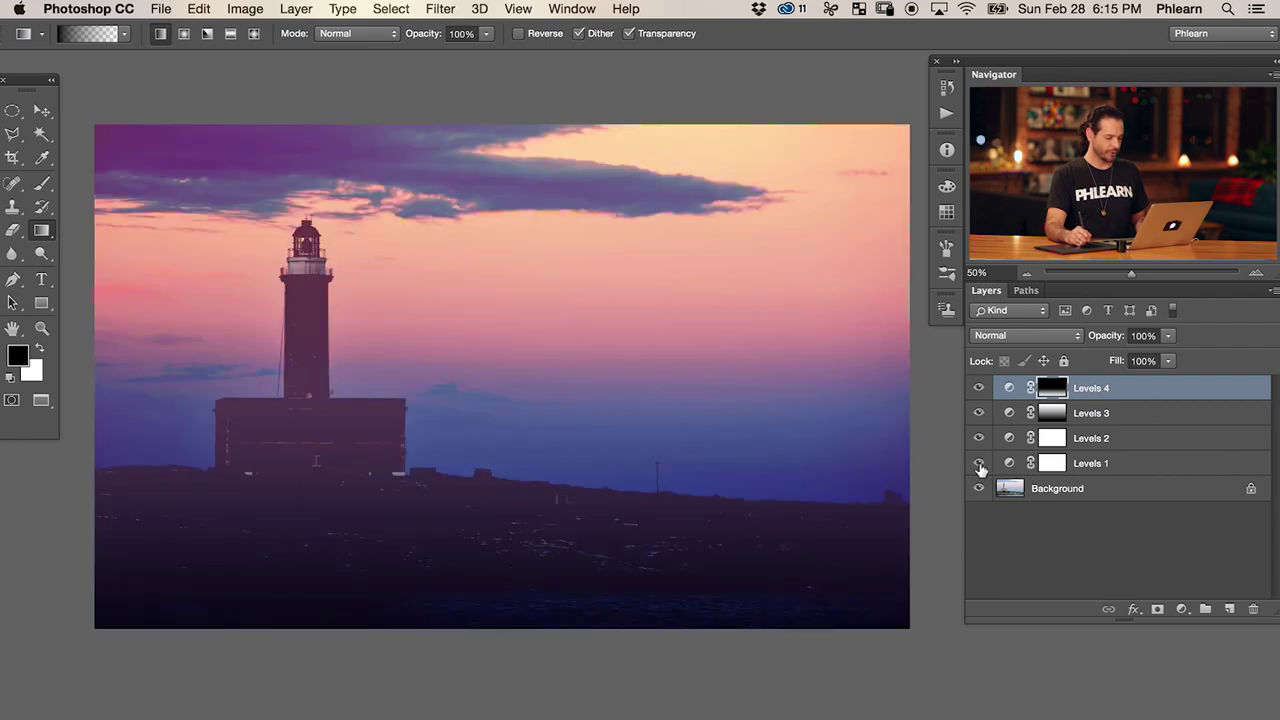
{"action": "left_click", "coordinate": [979, 389]}
{"action": "left_click", "coordinate": [979, 389]}
{"action": "left_click", "coordinate": [979, 389]}
{"action": "left_click", "coordinate": [980, 389]}
Try Levels 4 directly above the Background layer and compare it with Levels 4 at the top of the stack.
{"action": "left_click_drag", "start_coordinate": [1140, 389], "coordinate": [1152, 466]}
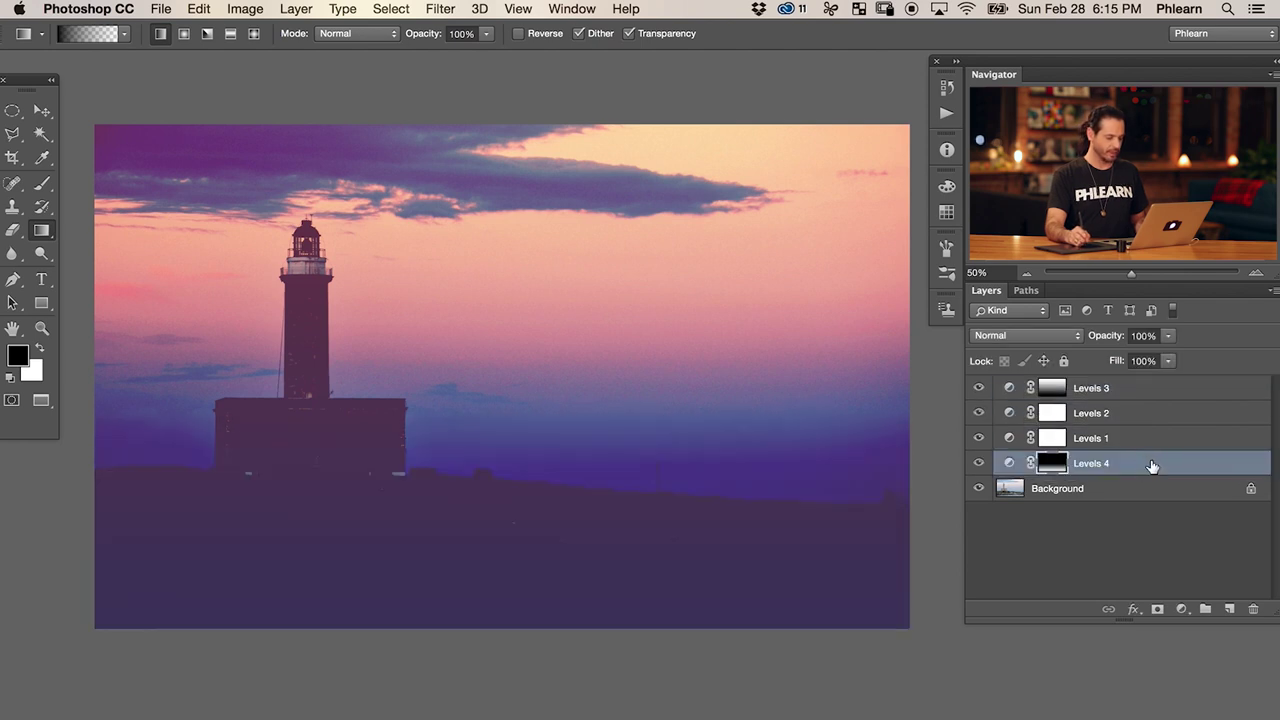
{"action": "left_click", "coordinate": [980, 464]}
{"action": "left_click", "coordinate": [980, 464]}
{"action": "left_click", "coordinate": [980, 464]}
{"action": "left_click", "coordinate": [980, 464]}
{"action": "left_click", "coordinate": [980, 464]}
{"action": "left_click", "coordinate": [980, 464]}
{"action": "left_click", "coordinate": [979, 438]}
{"action": "left_click", "coordinate": [979, 438]}
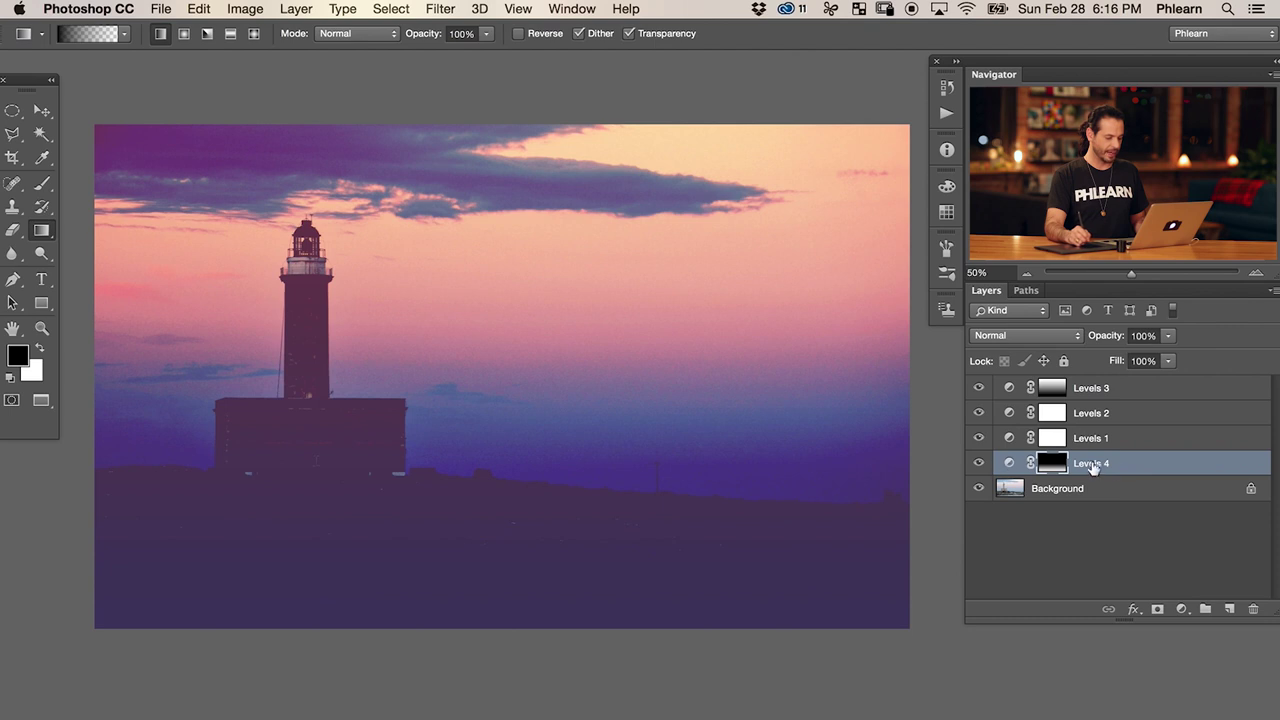
{"action": "left_click_drag", "start_coordinate": [1125, 464], "coordinate": [1134, 382]}
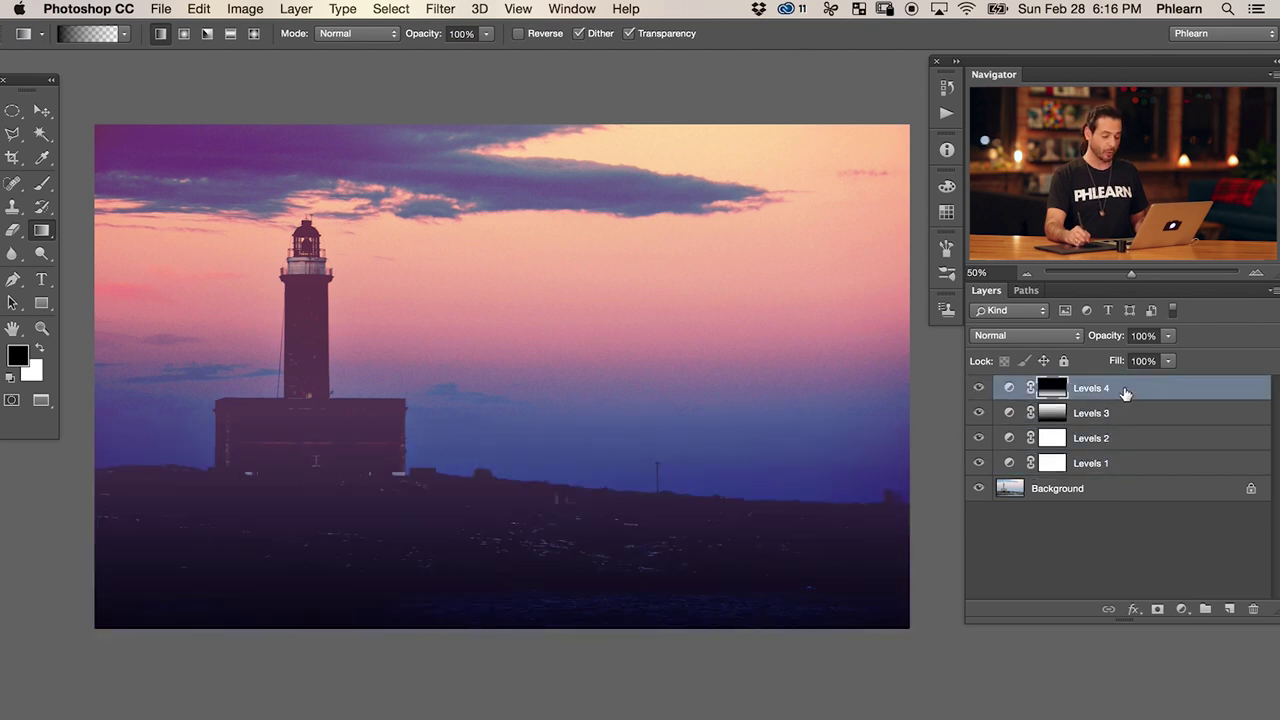
{"action": "left_click", "coordinate": [982, 388]}
{"action": "left_click", "coordinate": [982, 388]}
Place Levels 4 directly above the Background layer and shift its gradient mask slightly downward, adjusting its upper edge with Free Transform.
{"action": "left_click_drag", "start_coordinate": [1117, 389], "coordinate": [1135, 468]}
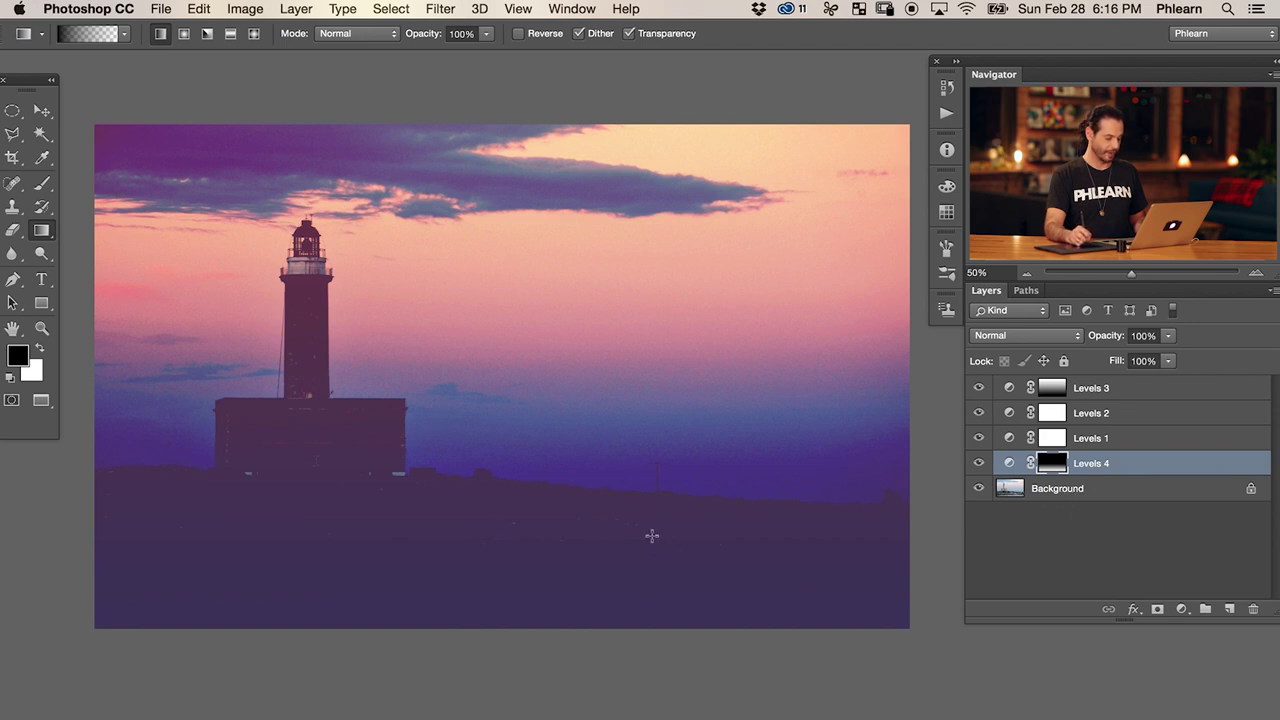
{"action": "key", "text": "v"}
{"action": "mouse_move", "coordinate": [654, 560]}
{"action": "left_mouse_down"}
{"action": "mouse_move", "coordinate": [654, 657]}
{"action": "mouse_move", "coordinate": [668, 578]}
{"action": "left_mouse_up"}
{"action": "key", "text": "super+t"}
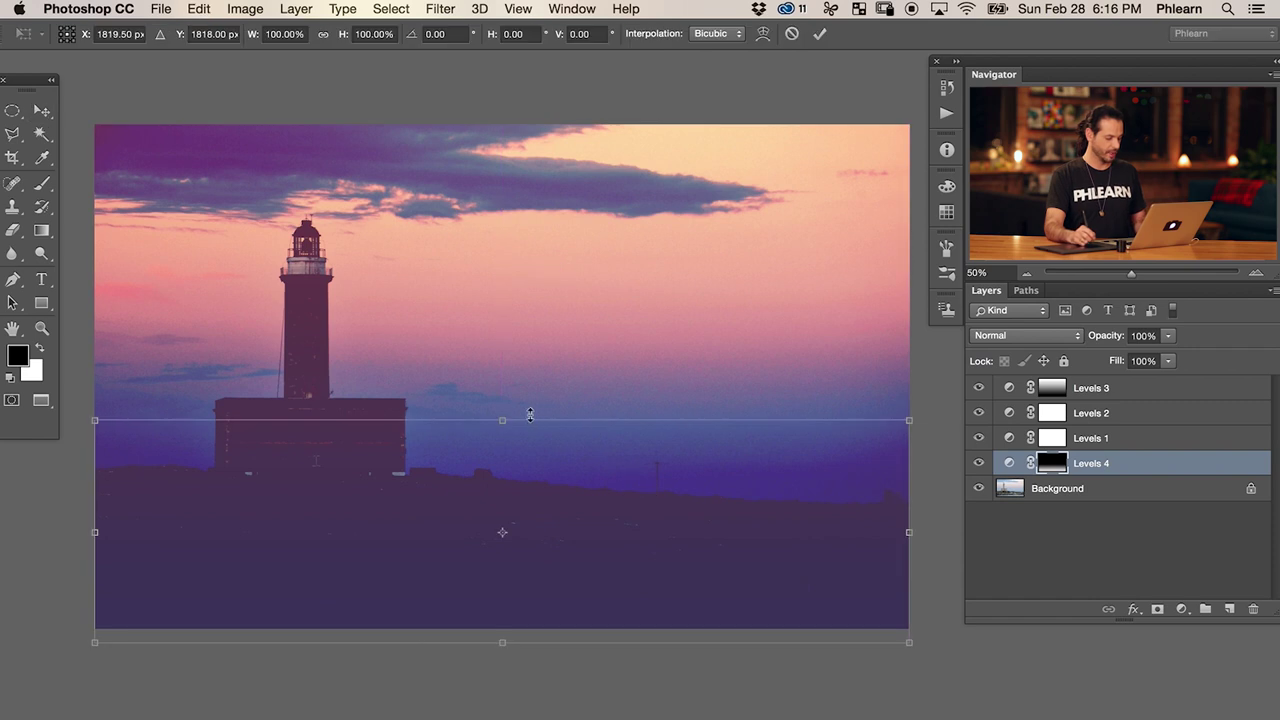
{"action": "mouse_move", "coordinate": [505, 418]}
{"action": "left_mouse_down"}
{"action": "mouse_move", "coordinate": [520, 166]}
{"action": "mouse_move", "coordinate": [530, 240]}
{"action": "mouse_move", "coordinate": [516, 563]}
{"action": "mouse_move", "coordinate": [502, 380]}
{"action": "mouse_move", "coordinate": [507, 418]}
{"action": "left_mouse_up"}
{"action": "key", "text": "Return"}
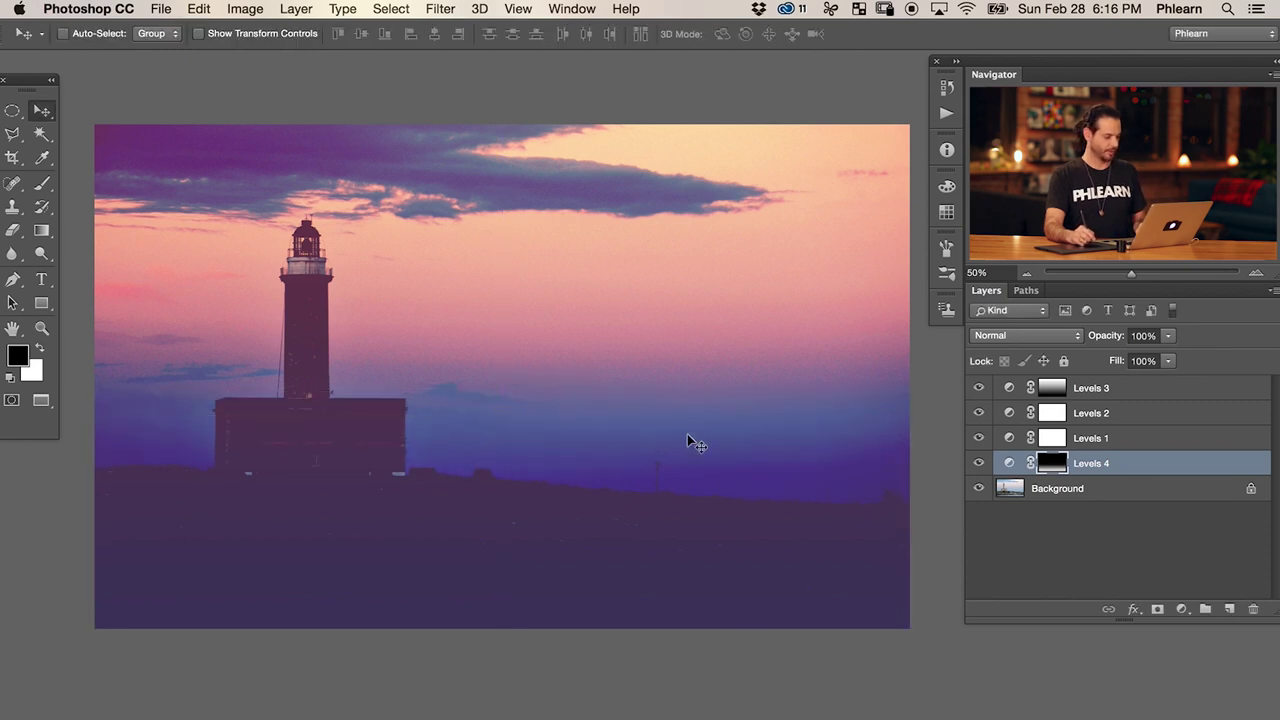
{"action": "left_click_drag", "start_coordinate": [629, 537], "coordinate": [674, 549]}
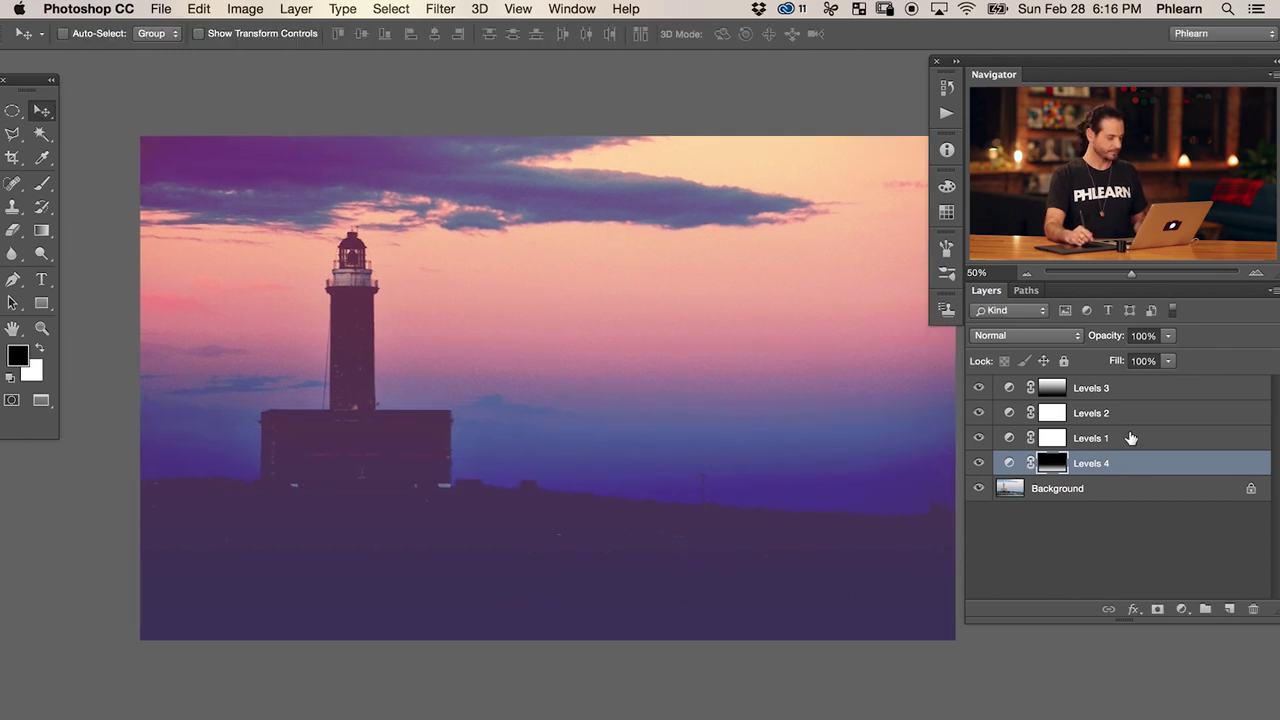
Add a Levels adjustment layer above Levels 3 with the RGB midtone set to 0.80, and collapse its settings.
{"action": "left_click", "coordinate": [1145, 392]}
{"action": "left_click", "coordinate": [1181, 609]}
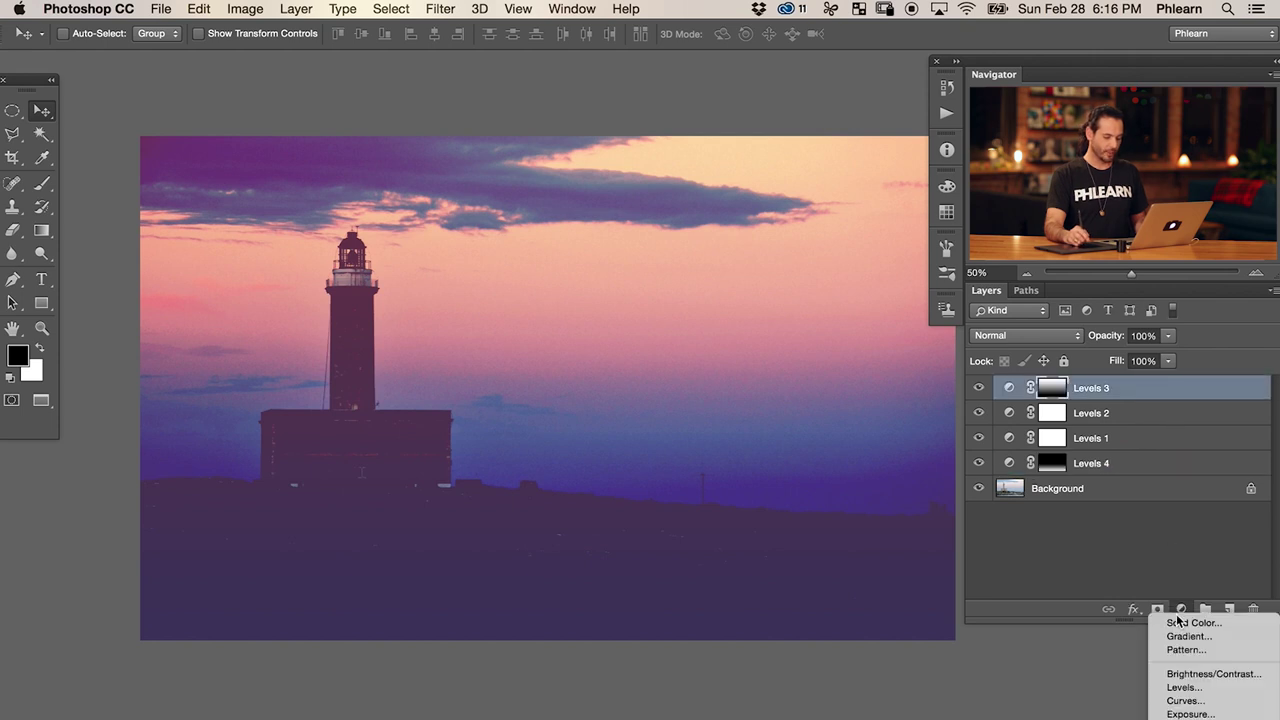
{"action": "left_click", "coordinate": [1193, 688]}
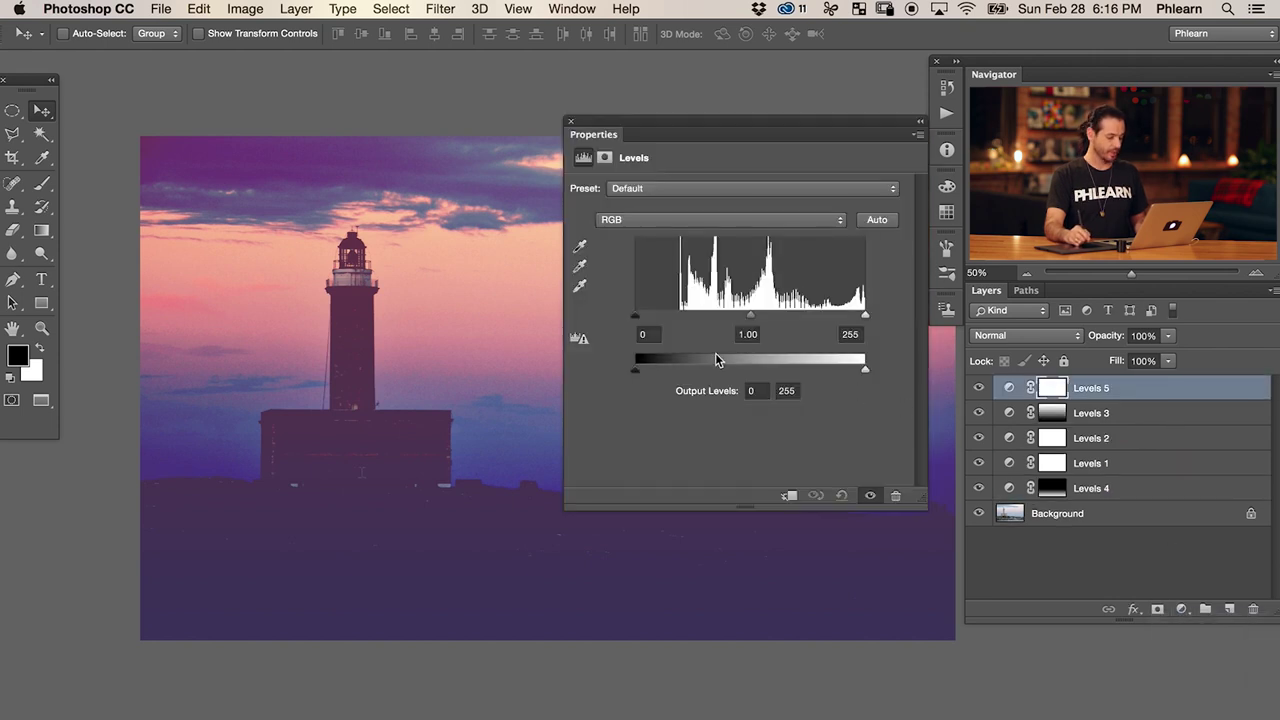
{"action": "left_click_drag", "start_coordinate": [749, 322], "coordinate": [767, 320]}
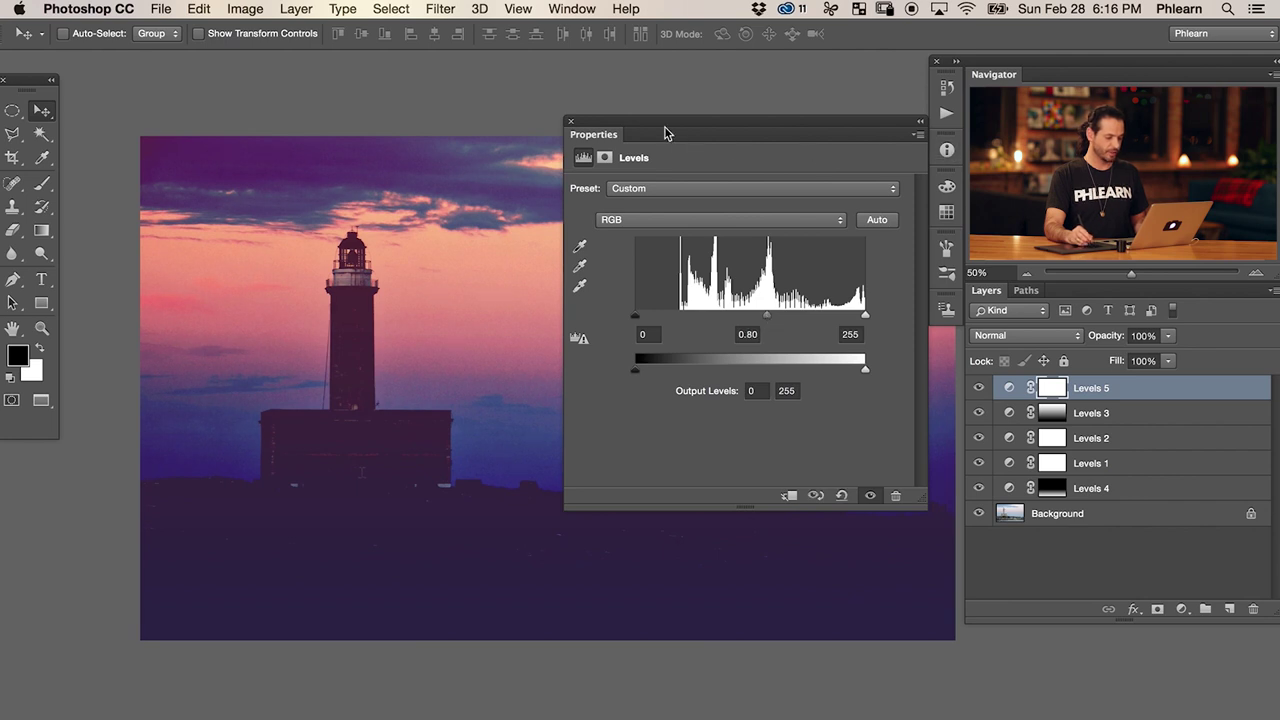
{"action": "left_click_drag", "start_coordinate": [622, 137], "coordinate": [947, 148]}
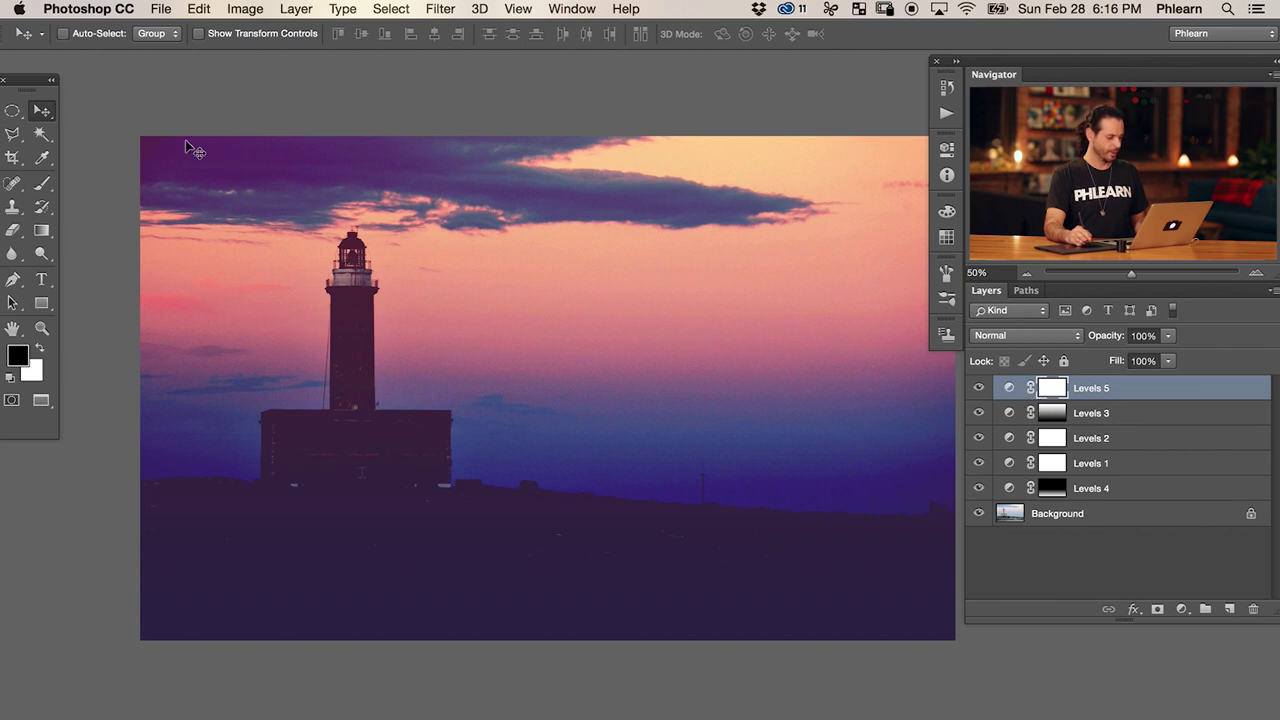
Black out a large elliptical area of the Levels 5 mask covering most of the image, and deselect.
{"action": "left_click", "coordinate": [13, 112]}
{"action": "left_click_drag", "start_coordinate": [190, 166], "coordinate": [978, 686]}
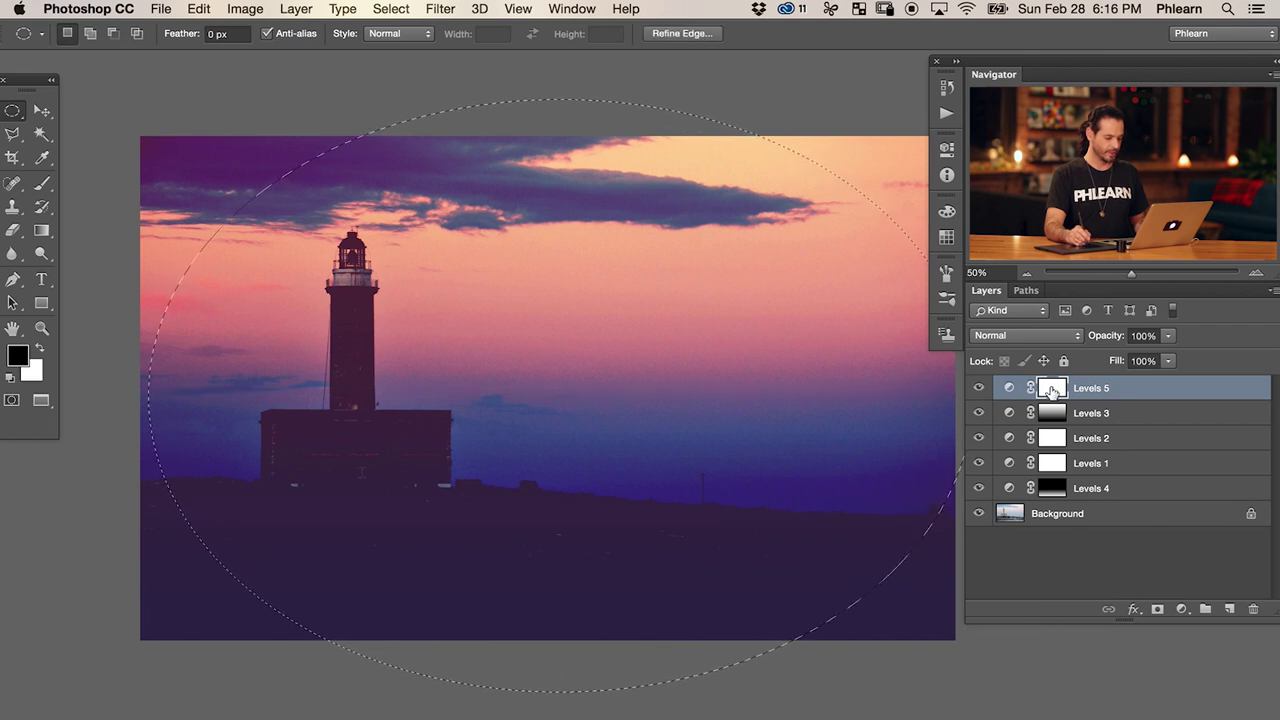
{"action": "key", "text": "alt+BackSpace"}
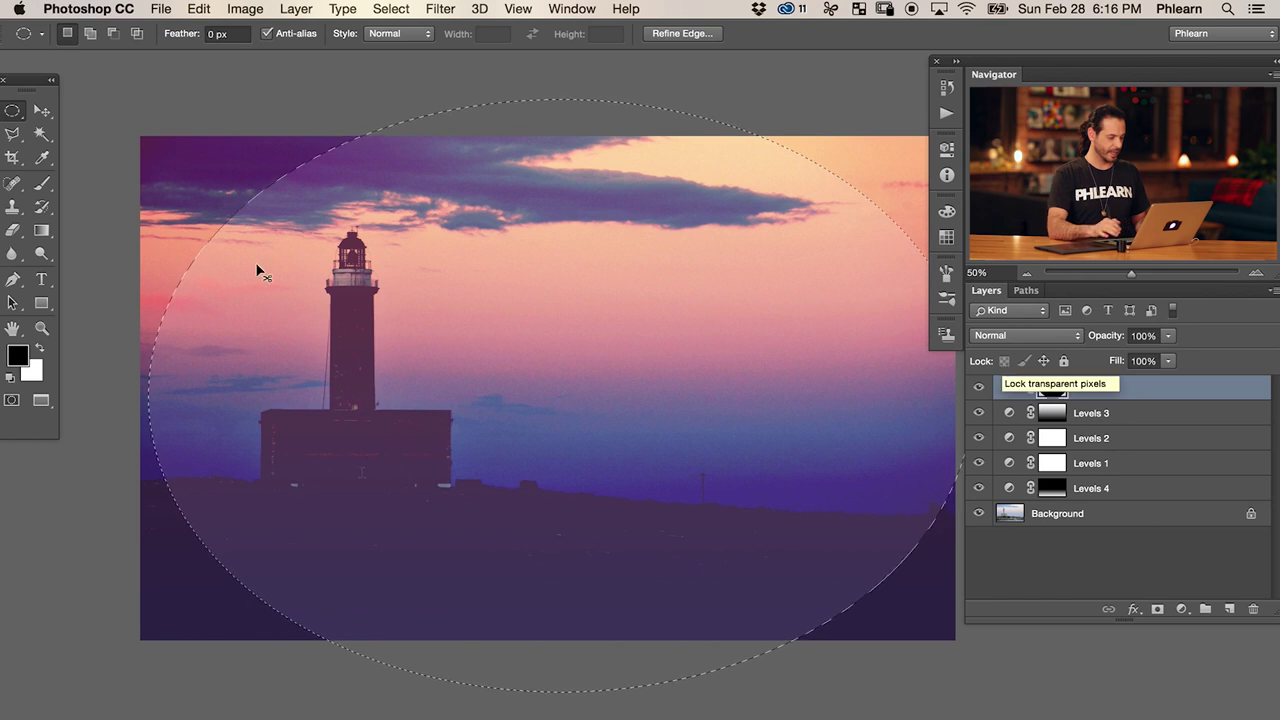
{"action": "key", "text": "super+d"}
{"action": "scroll", "coordinate": [768, 457], "scroll_direction": "right", "scroll_amount": 2}
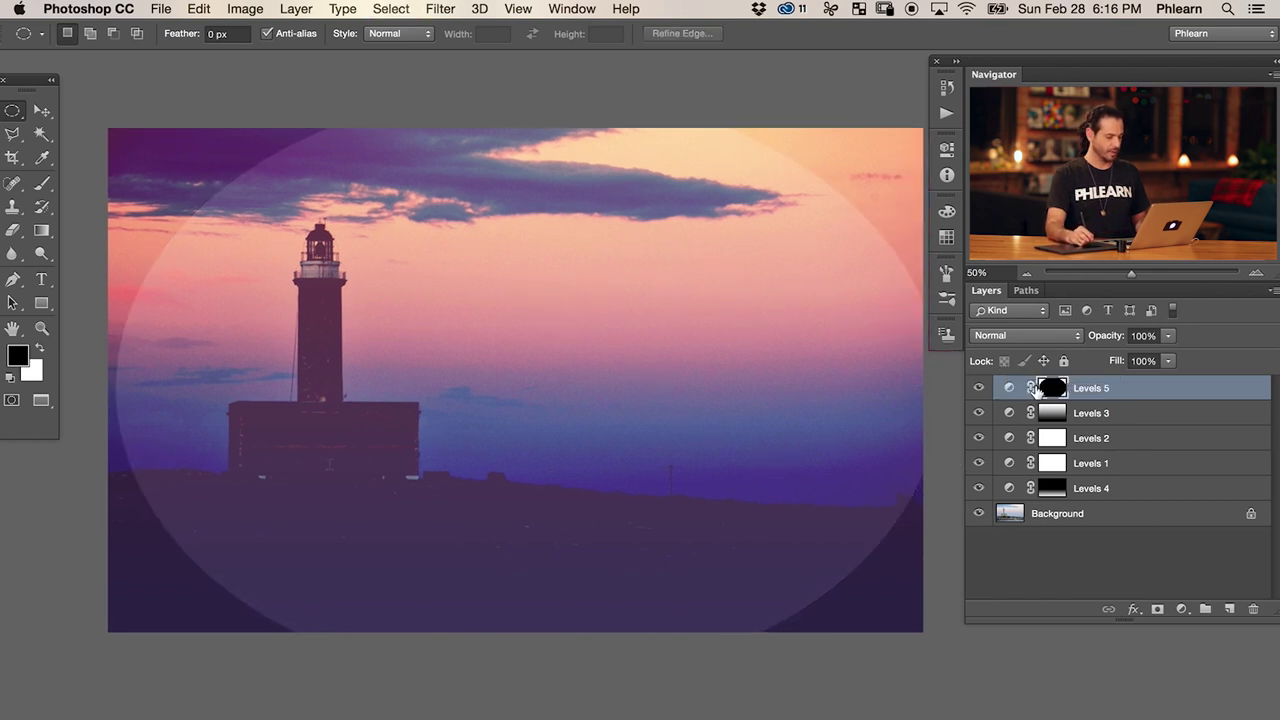
Soften the edges of the Levels 5 mask with a Gaussian Blur of 553.2 pixels.
{"action": "left_click", "coordinate": [440, 9]}
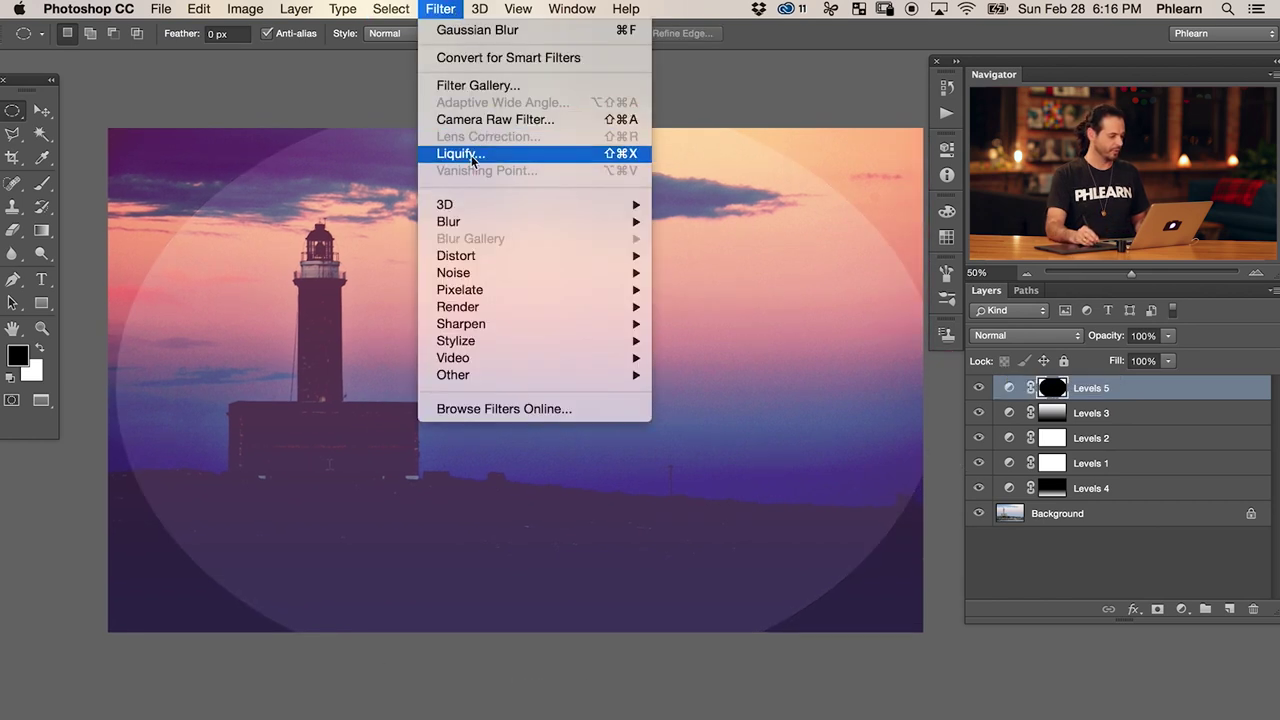
{"action": "mouse_move", "coordinate": [455, 221]}
{"action": "left_click", "coordinate": [700, 289]}
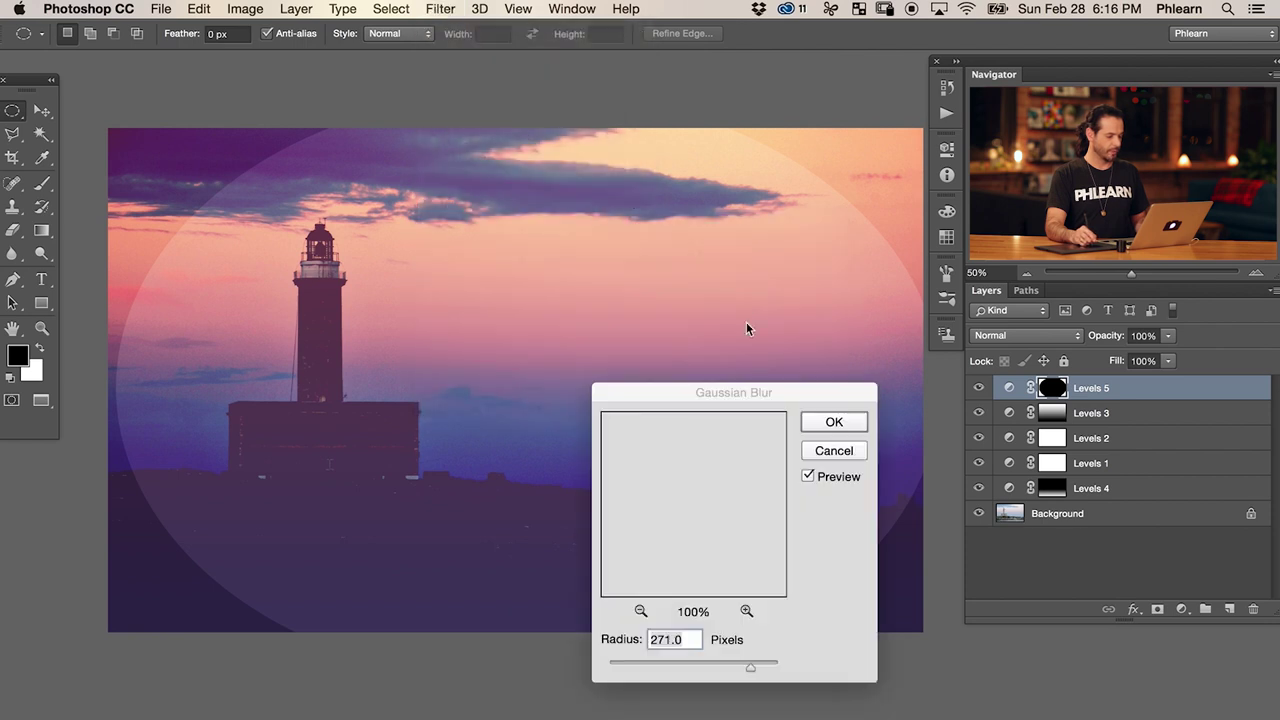
{"action": "left_click_drag", "start_coordinate": [752, 670], "coordinate": [766, 672]}
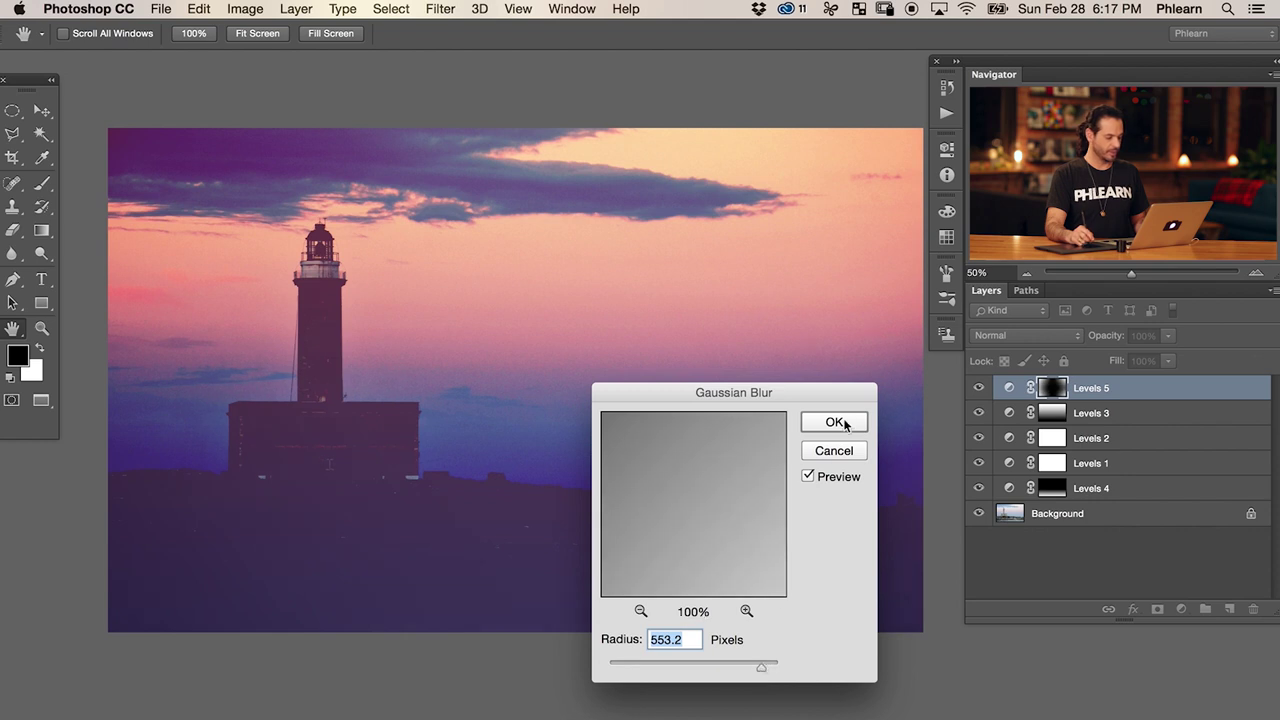
{"action": "left_click", "coordinate": [834, 422]}
{"action": "key", "text": "m"}
Lower the Levels 5 opacity to 85%, comparing the image with and without the vignette.
{"action": "left_click", "coordinate": [979, 388]}
{"action": "left_click", "coordinate": [979, 388]}
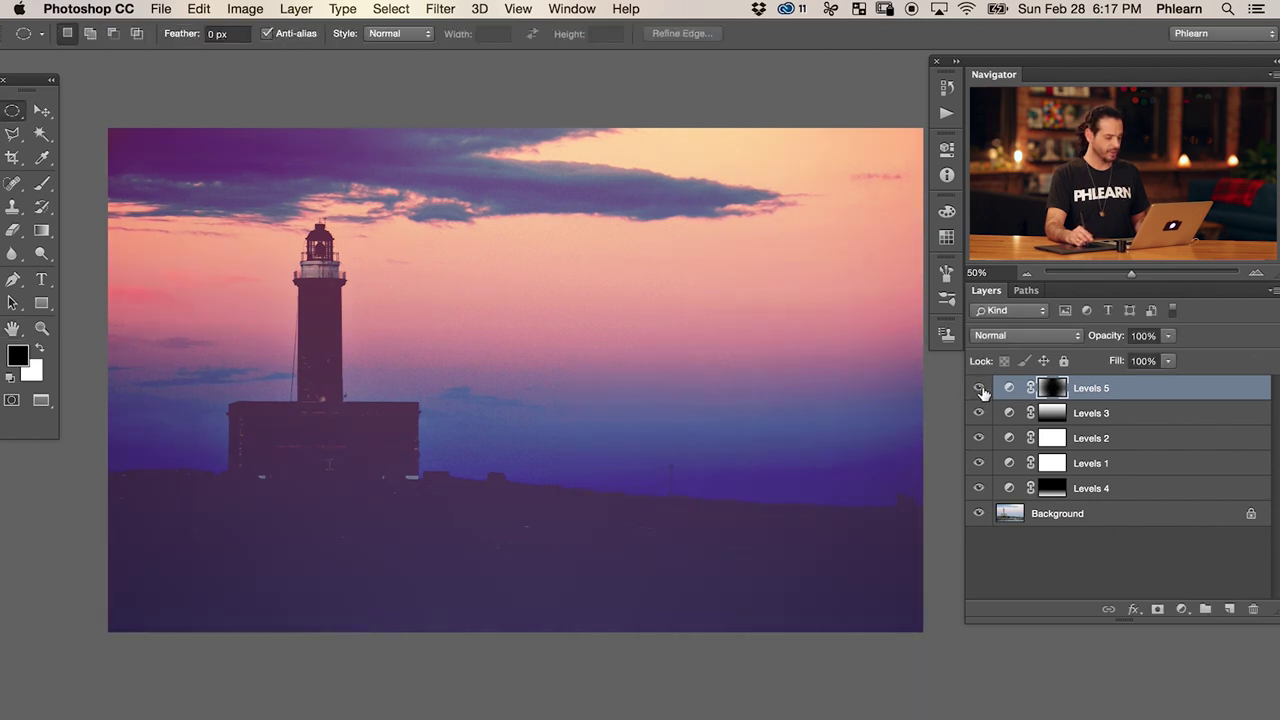
{"action": "left_click_drag", "start_coordinate": [1104, 338], "coordinate": [1087, 338]}
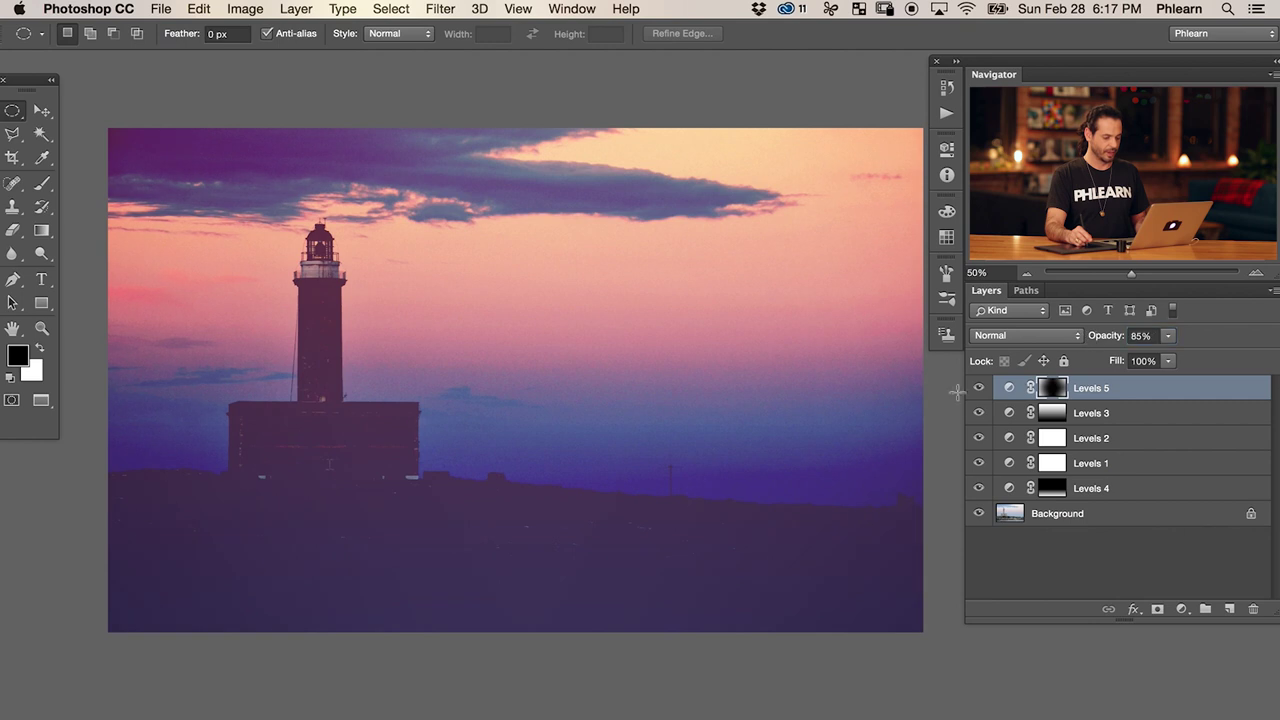
{"action": "left_click", "coordinate": [979, 388]}
{"action": "left_click", "coordinate": [979, 388]}
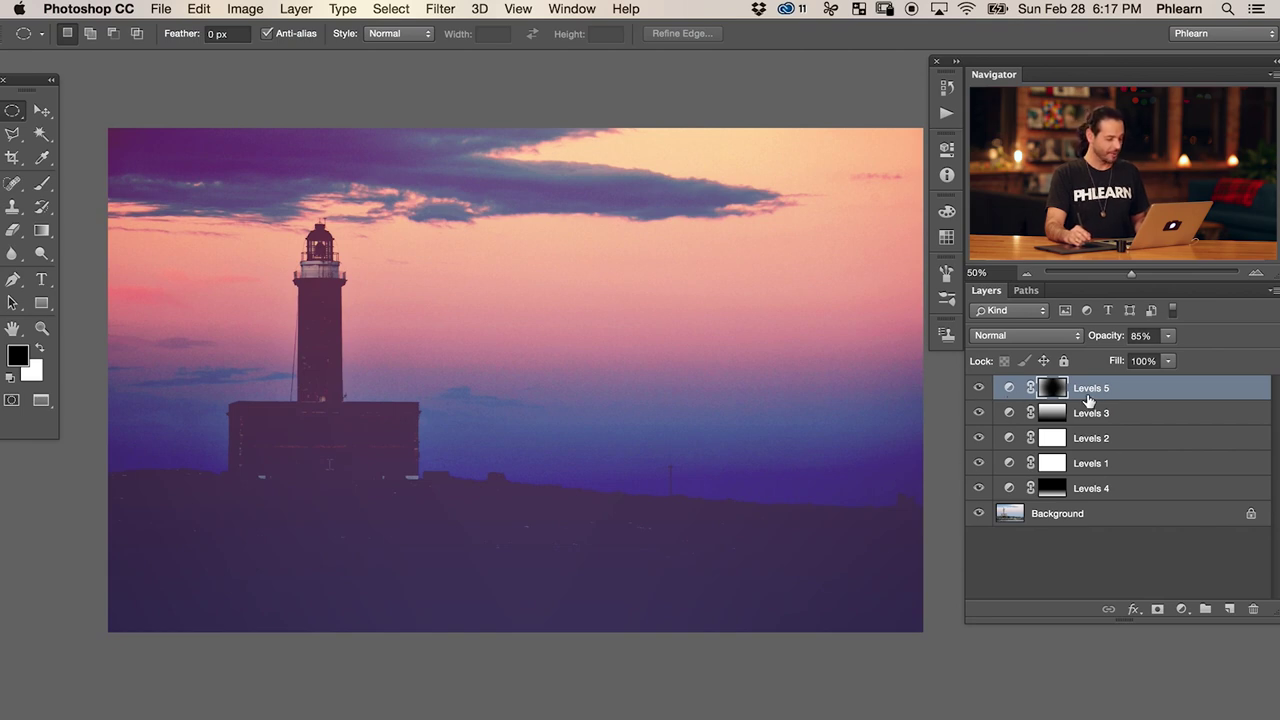
Add a new layer at the top of the stack and fill it using Apply Image with the Merged layer, RGB channel, Multiply blending and 100% opacity.
{"action": "key", "text": "super+plus"}
{"action": "key", "text": "super+plus"}
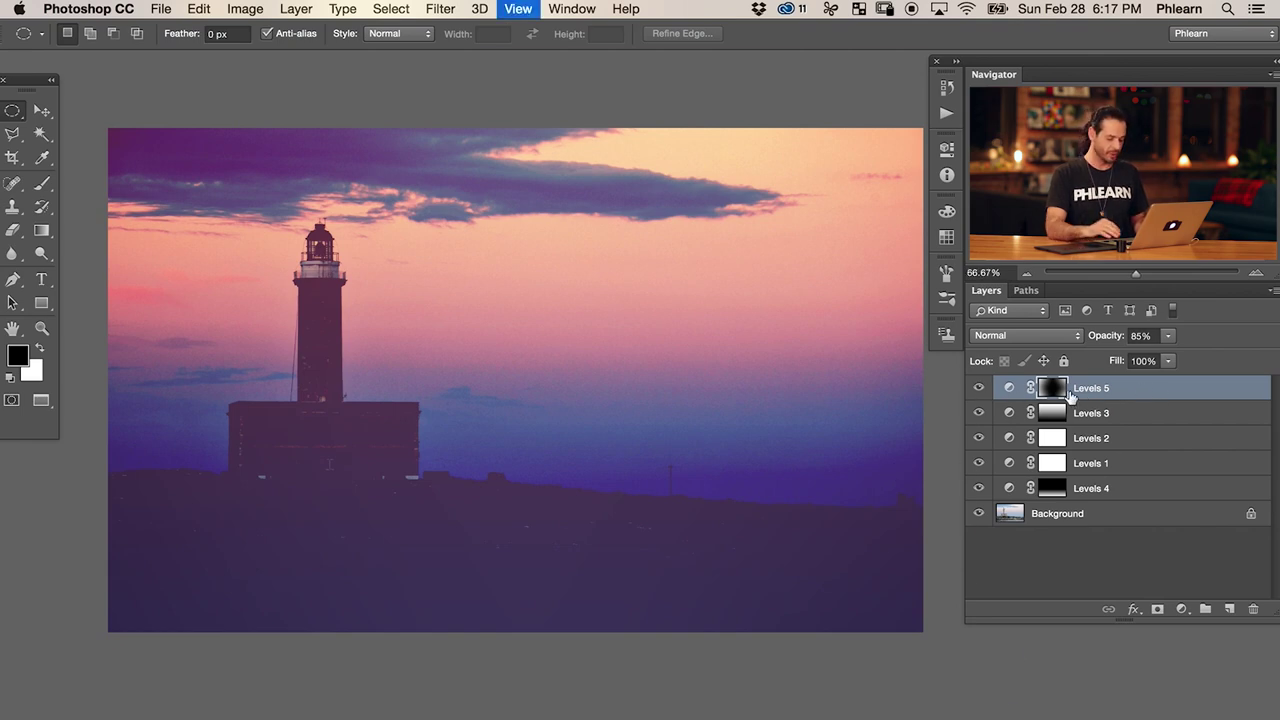
{"action": "key", "text": "super+minus"}
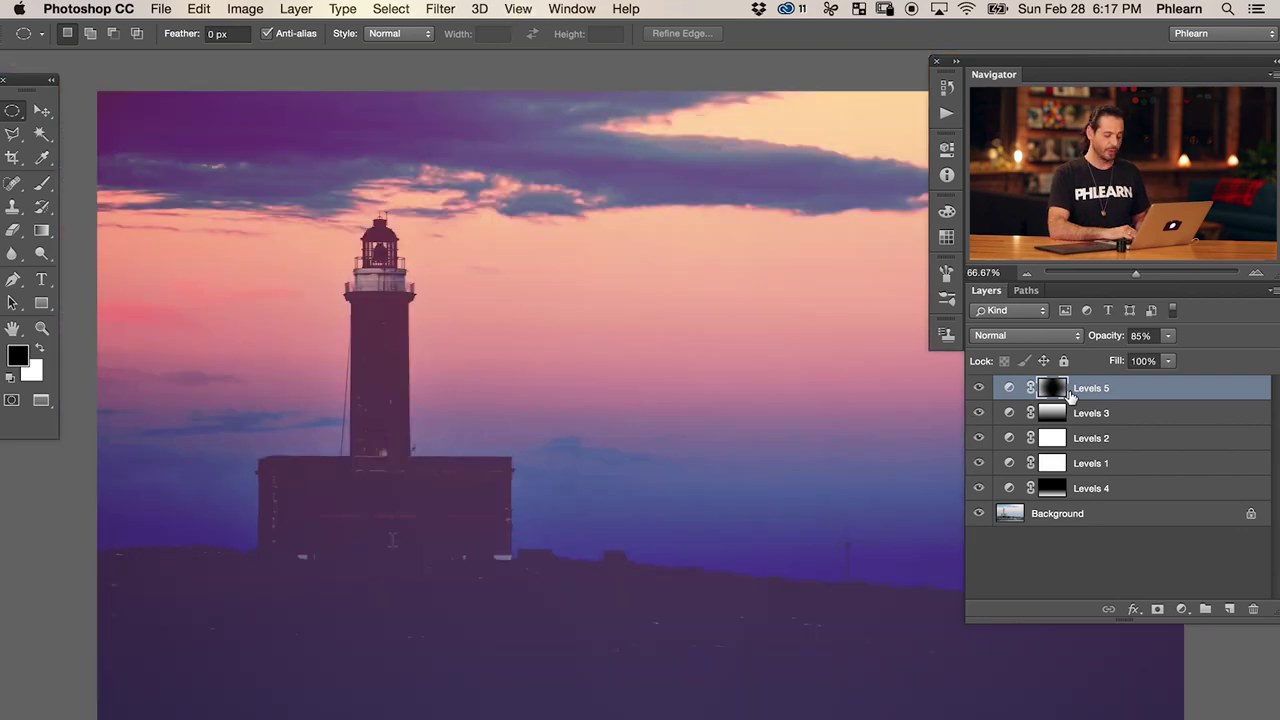
{"action": "key", "text": "super+shift+alt+n"}
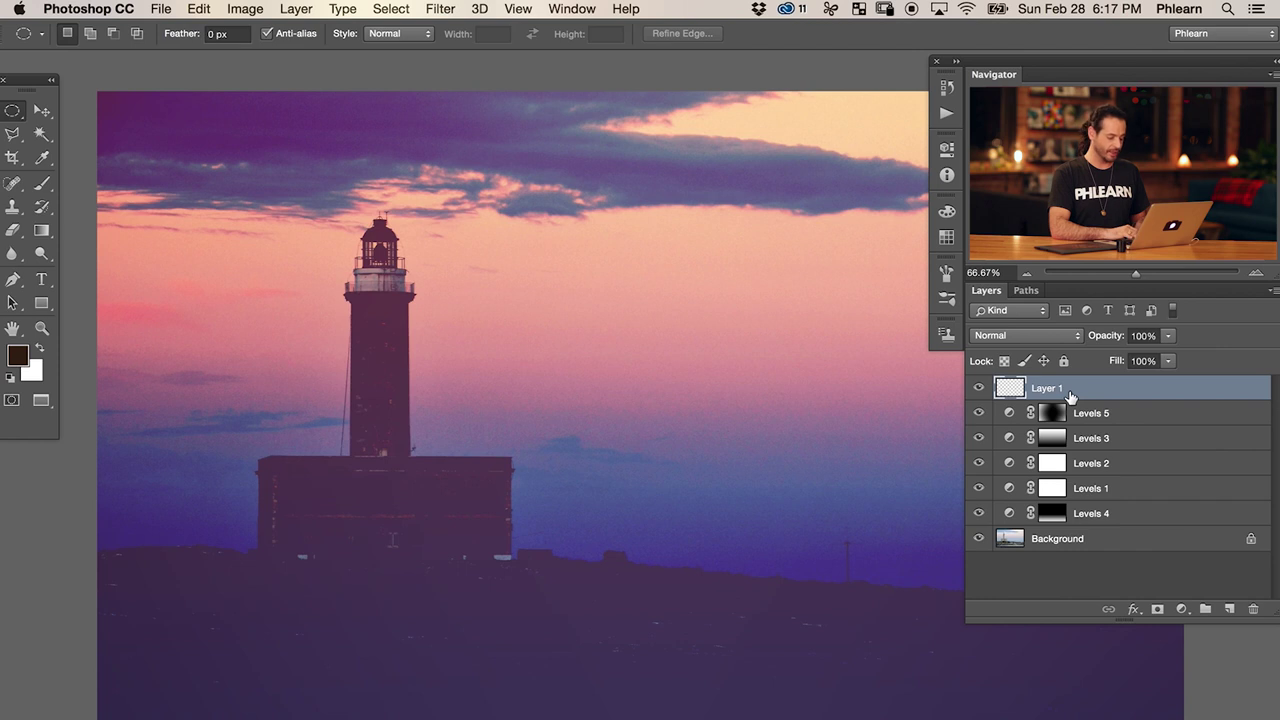
{"action": "left_click", "coordinate": [253, 8]}
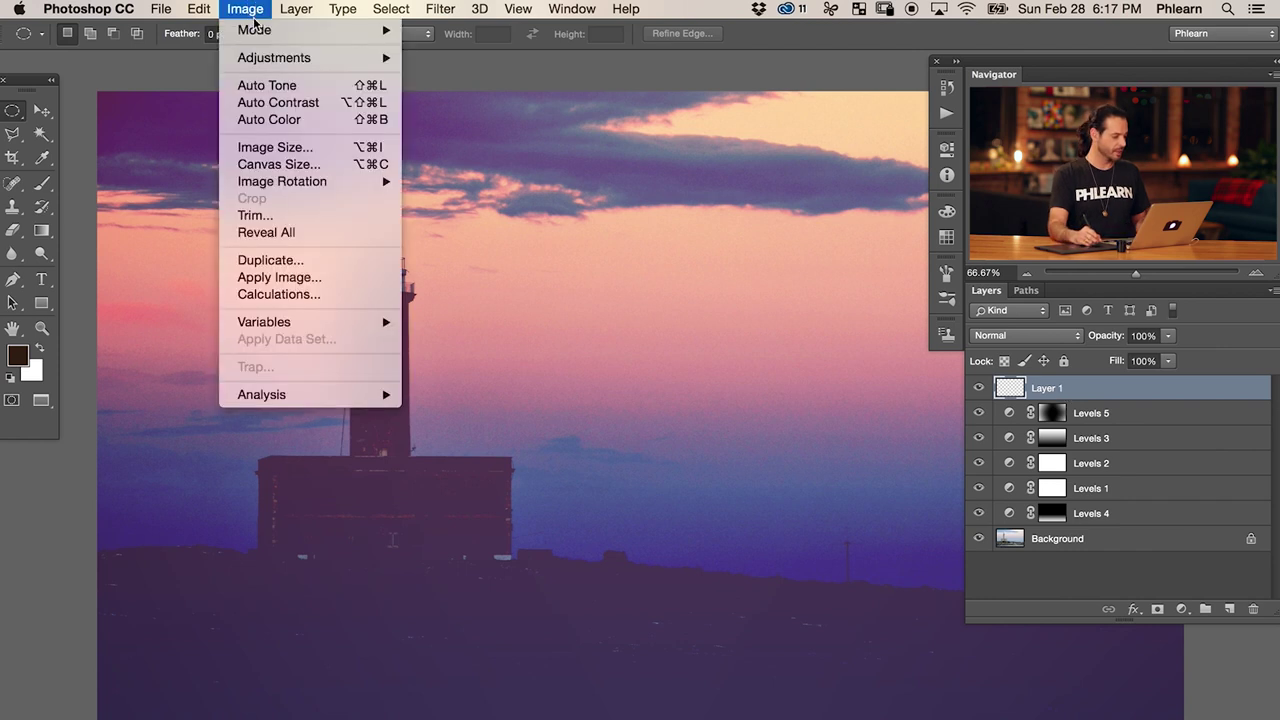
{"action": "left_click", "coordinate": [285, 283]}
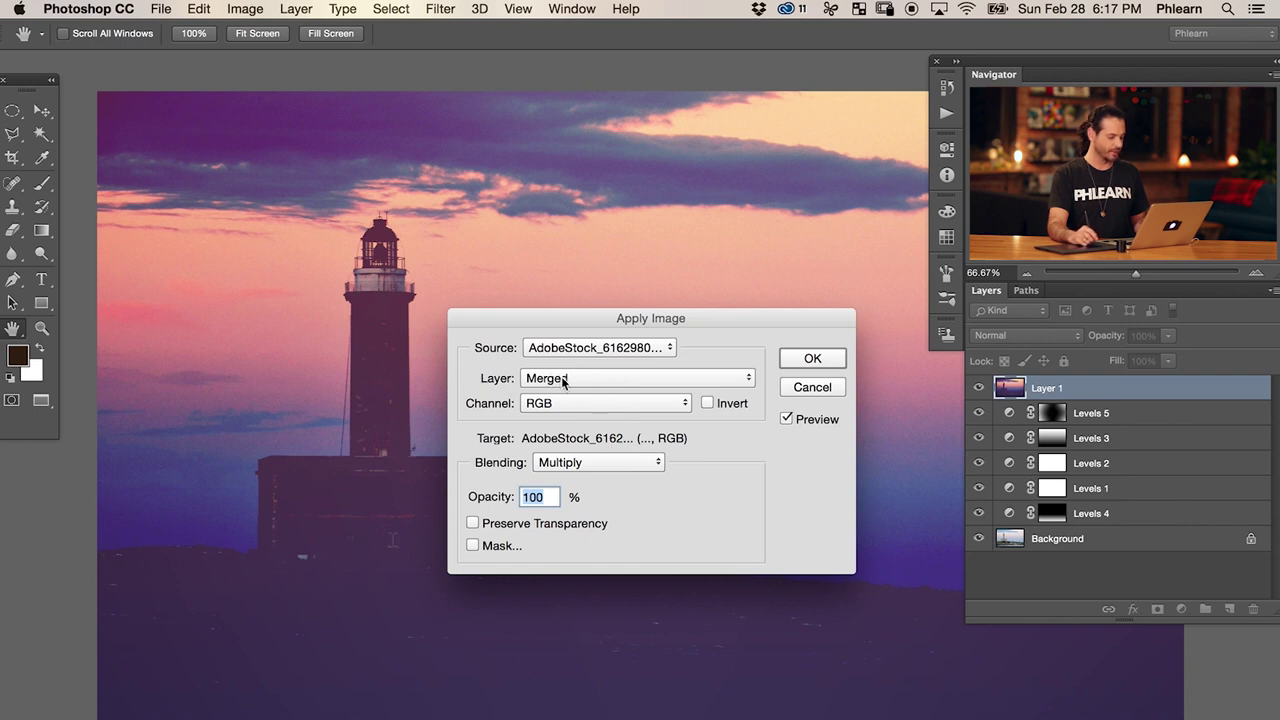
{"action": "left_click", "coordinate": [838, 359]}
{"action": "key", "text": "v"}
{"action": "left_click_drag", "start_coordinate": [586, 329], "coordinate": [748, 432]}
{"action": "key", "text": "super+z"}
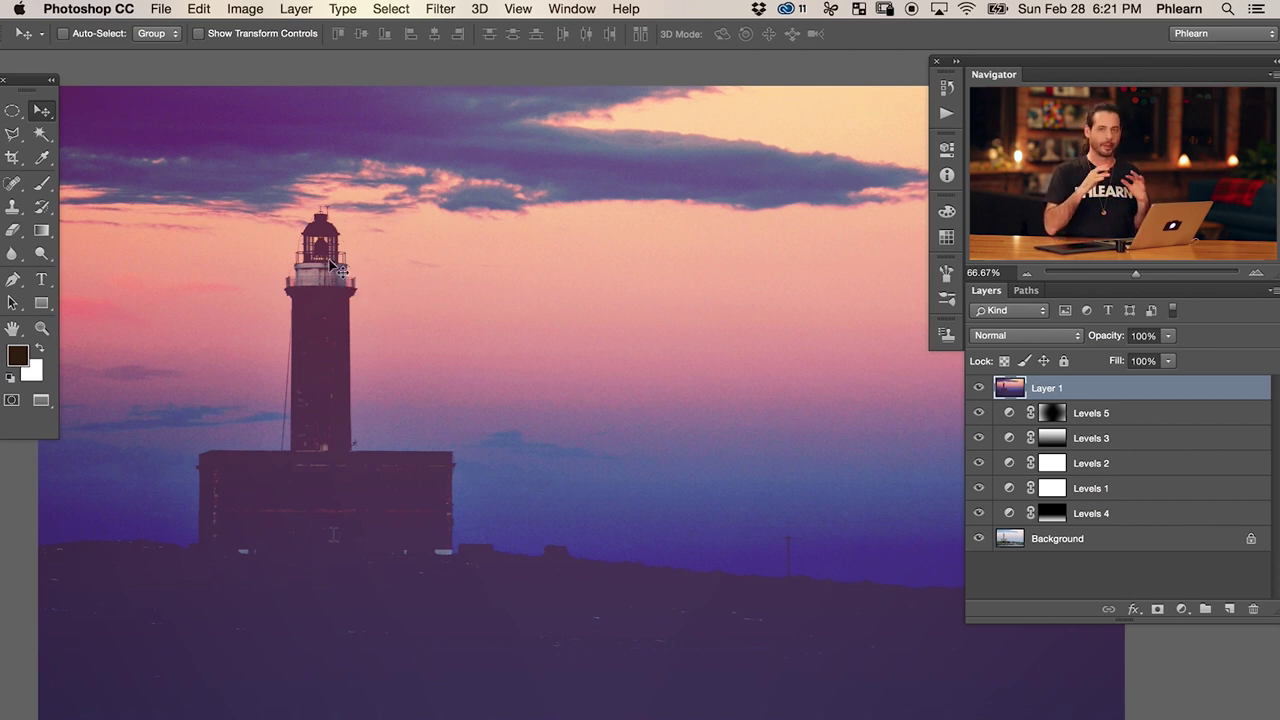
Start a Gaussian Blur on Layer 1 with a radius of 0.7 pixels.
{"action": "left_click", "coordinate": [439, 12]}
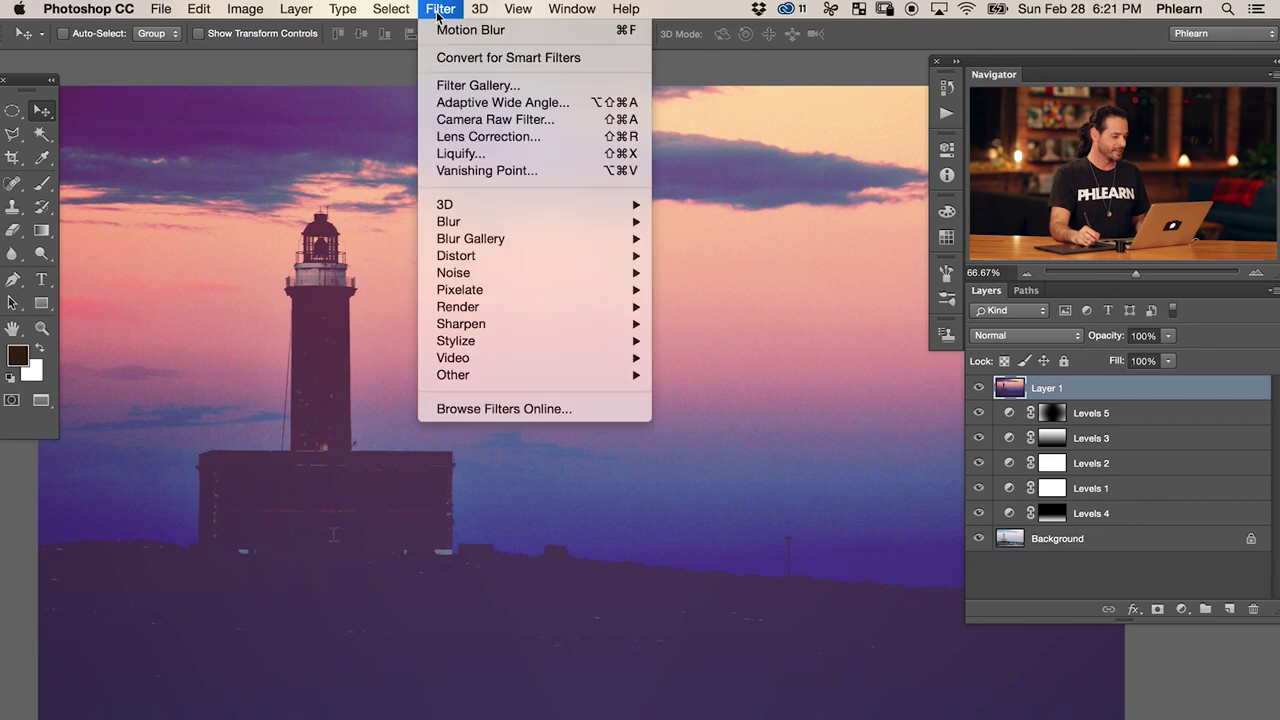
{"action": "mouse_move", "coordinate": [481, 229]}
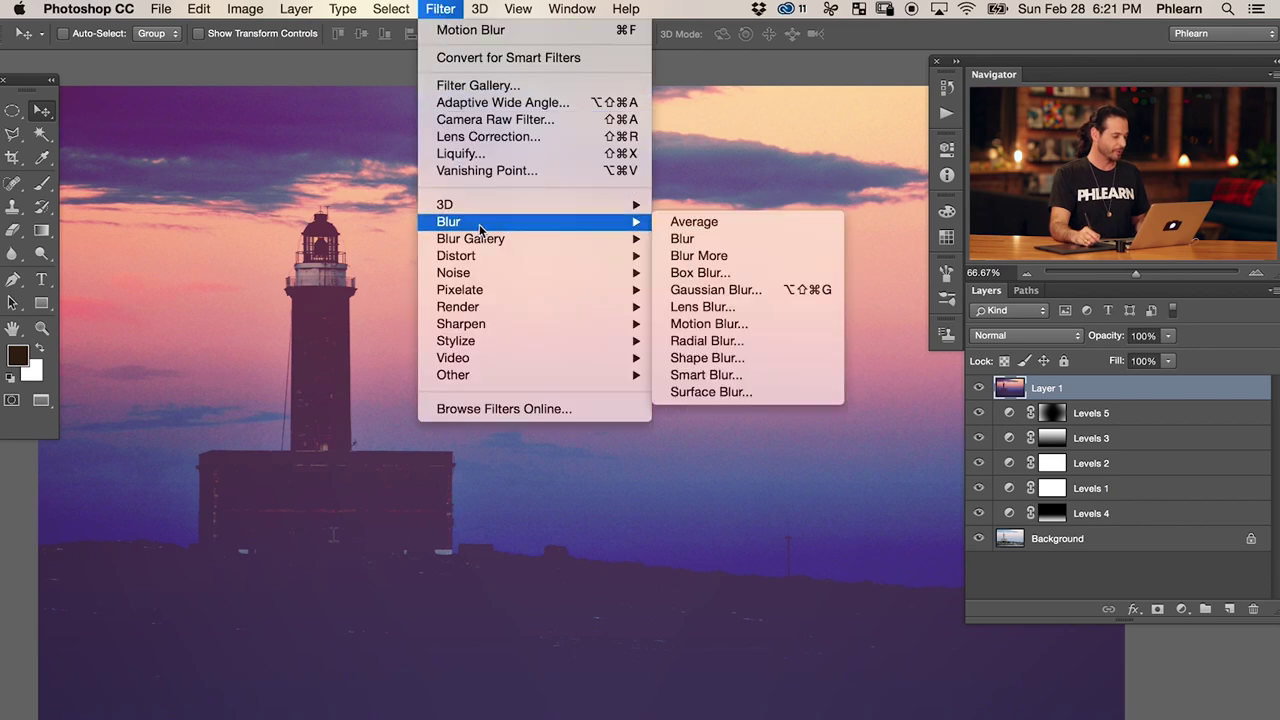
{"action": "left_click", "coordinate": [737, 289]}
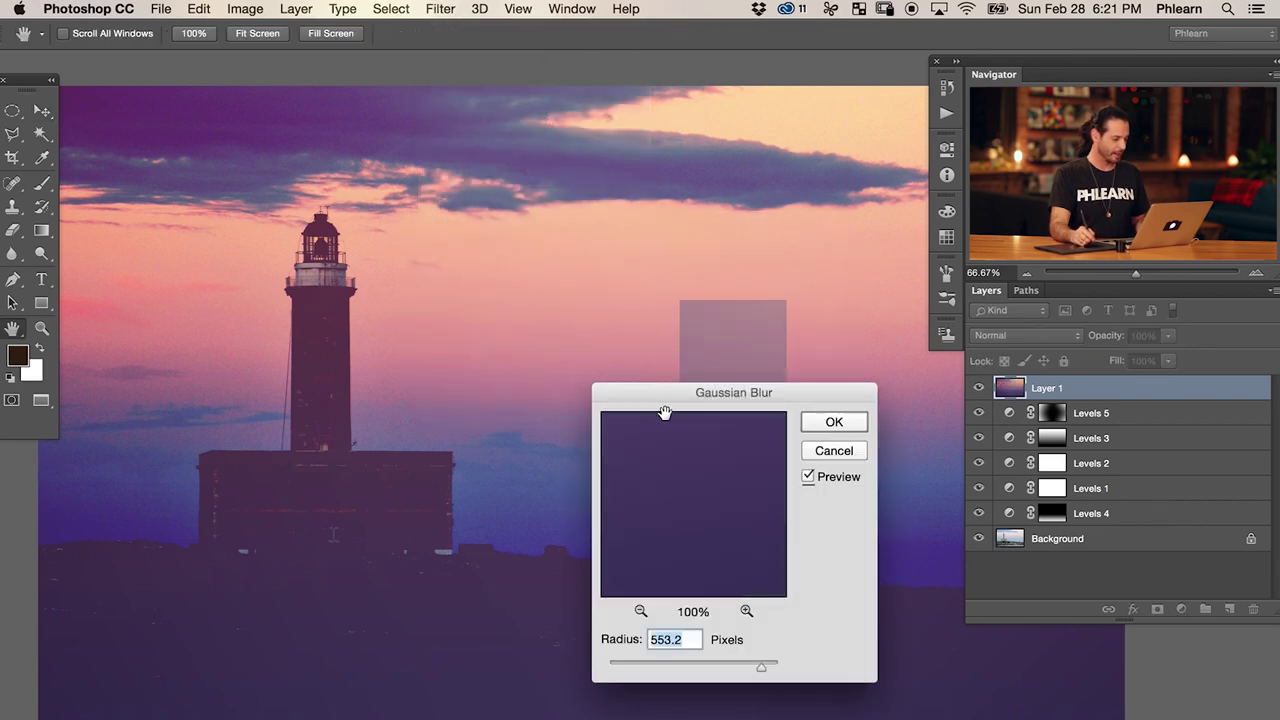
{"action": "left_click_drag", "start_coordinate": [620, 661], "coordinate": [611, 673]}
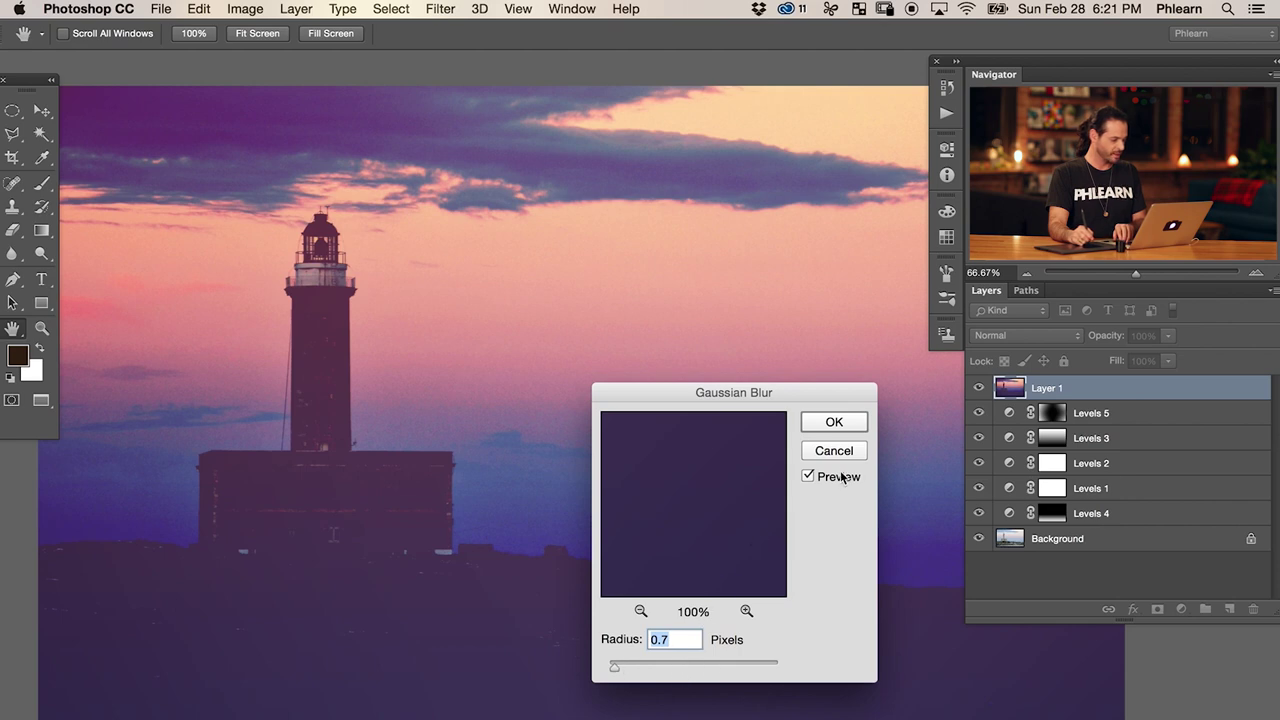
Compare the blur preview on and off around the upper part of the lighthouse, and apply the blur.
{"action": "key", "text": "super+plus"}
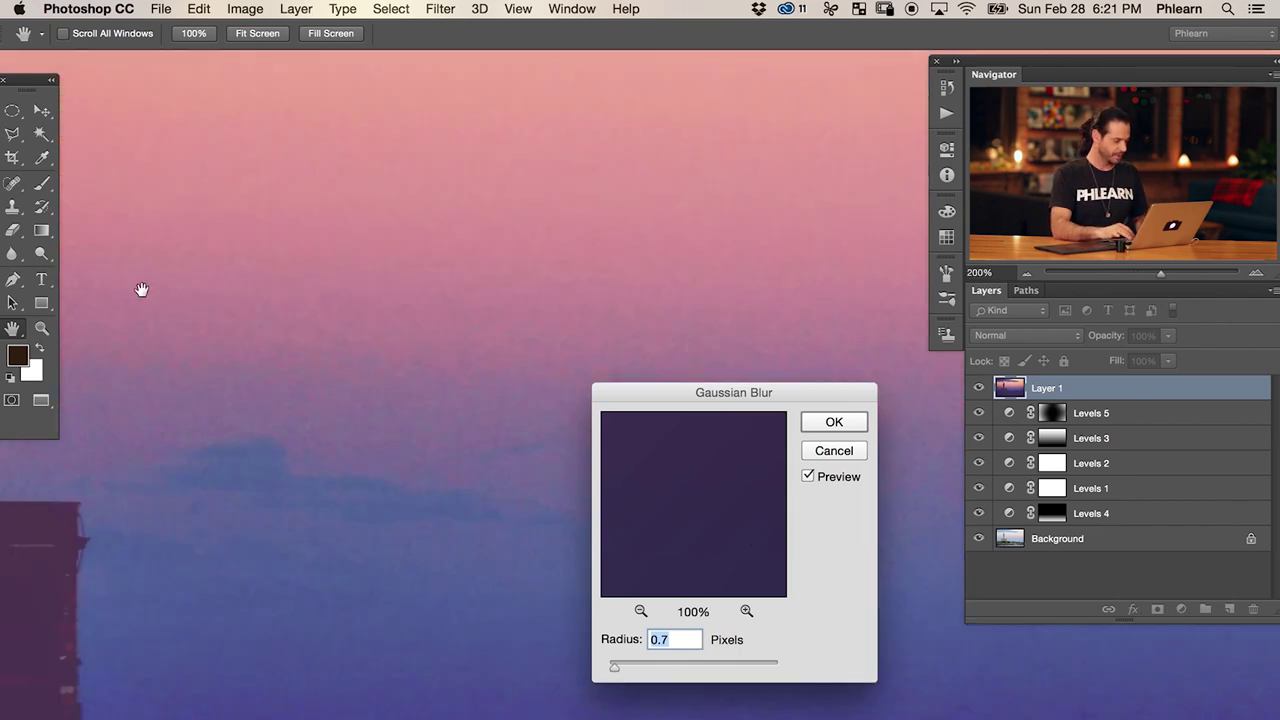
{"action": "key", "text": "super+plus"}
{"action": "left_click_drag", "start_coordinate": [510, 388], "coordinate": [526, 392]}
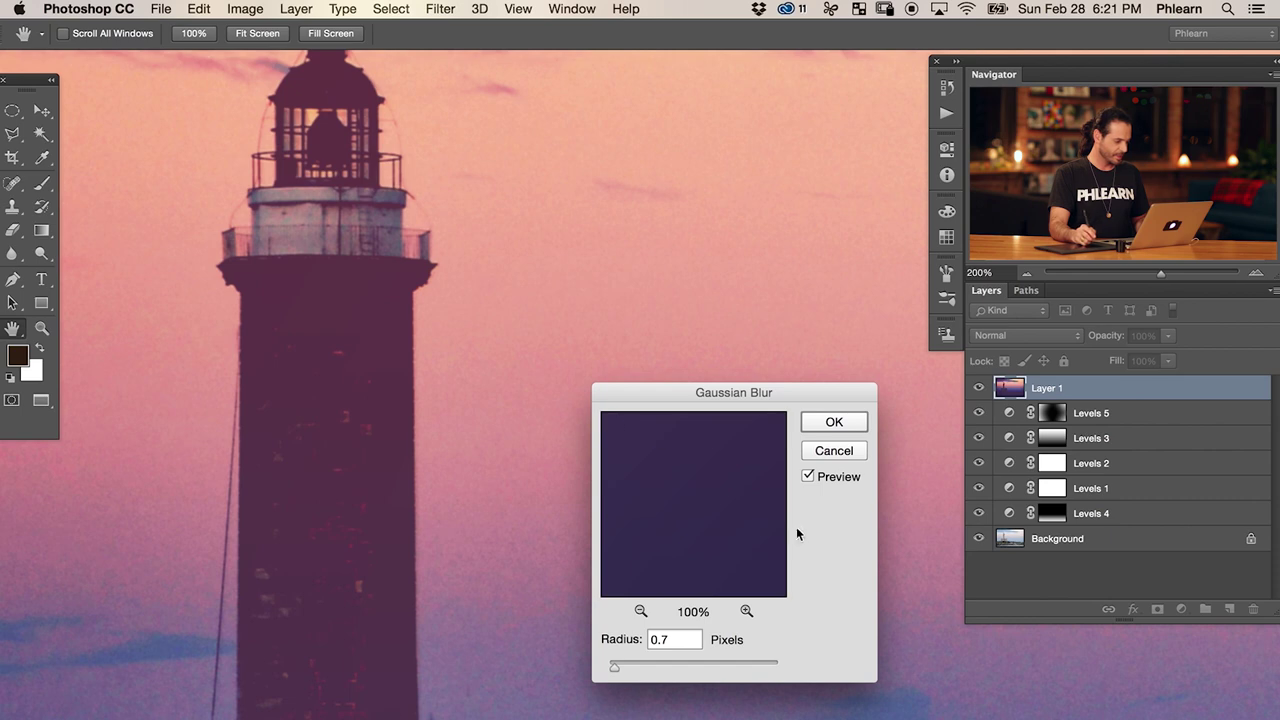
{"action": "left_click", "coordinate": [809, 477]}
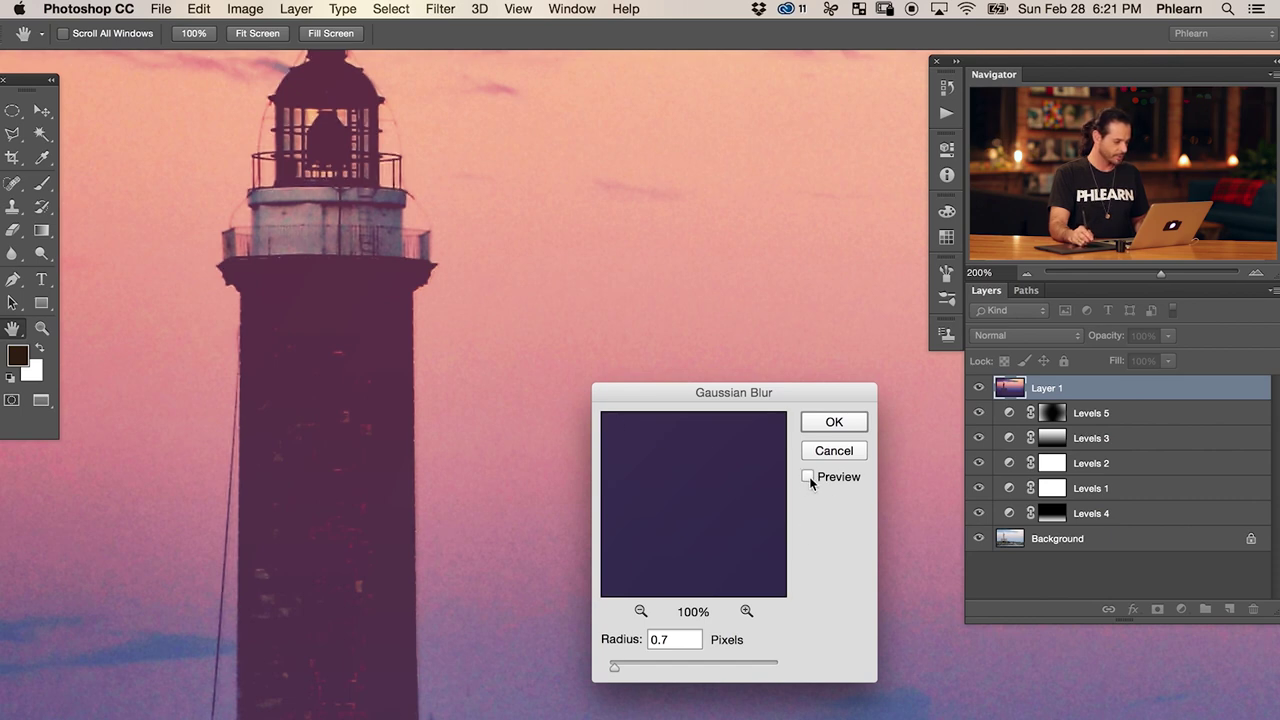
{"action": "left_click", "coordinate": [808, 478]}
{"action": "left_click", "coordinate": [808, 478]}
{"action": "left_click", "coordinate": [834, 422]}
{"action": "key", "text": "v"}
Start the Add Noise filter on Layer 1 with a 5% amount, Uniform distribution and Monochromatic noise.
{"action": "key", "text": "super+minus"}
{"action": "key", "text": "super+minus"}
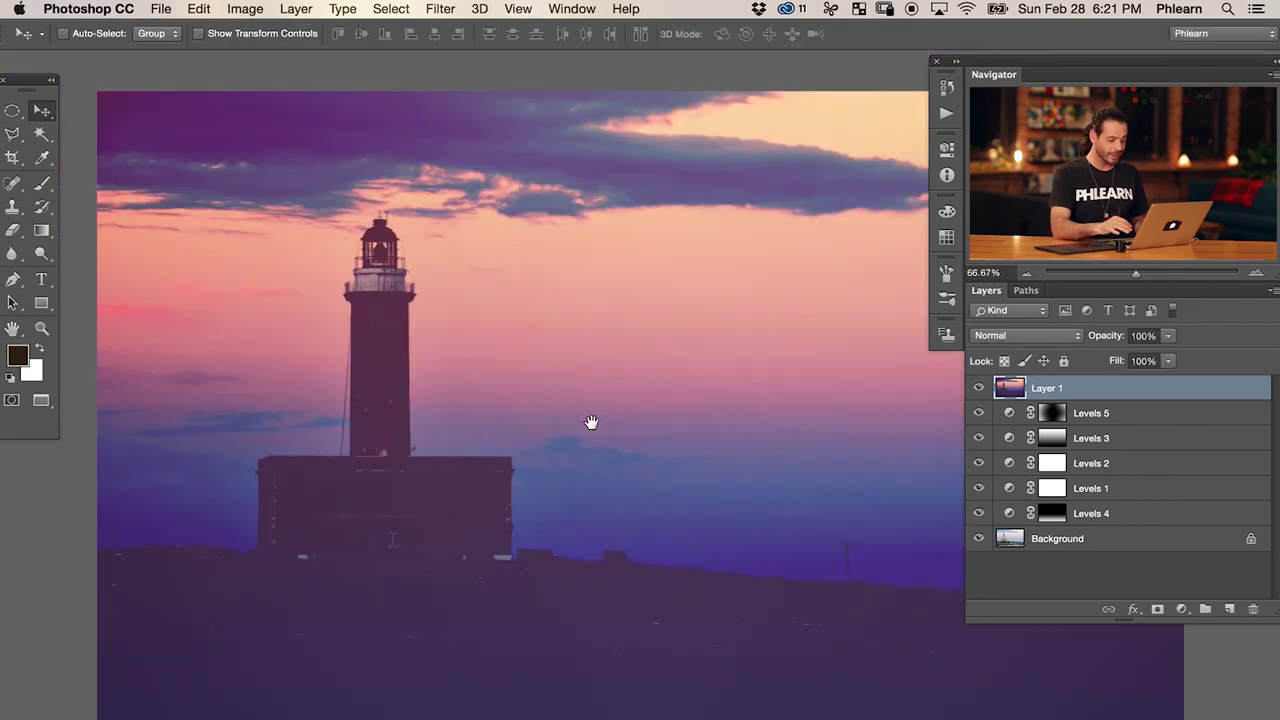
{"action": "scroll", "coordinate": [609, 397], "scroll_direction": "right", "scroll_amount": 2}
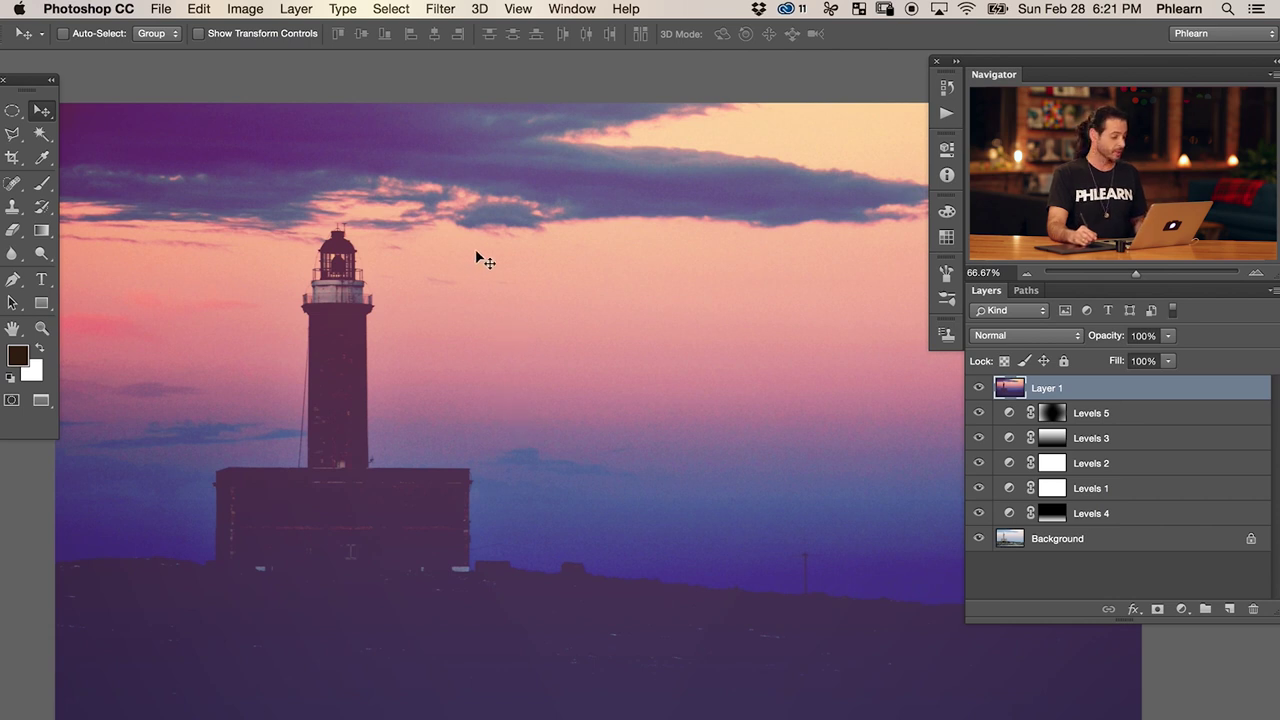
{"action": "left_click", "coordinate": [437, 12]}
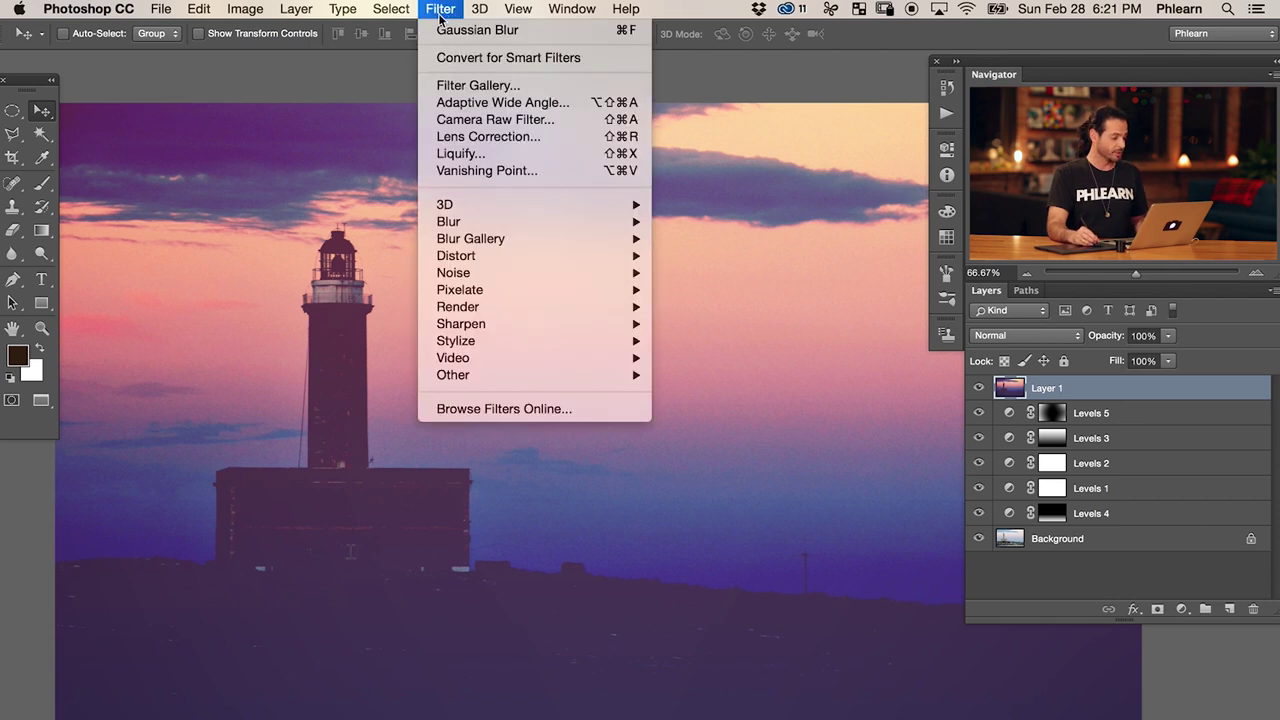
{"action": "mouse_move", "coordinate": [475, 273]}
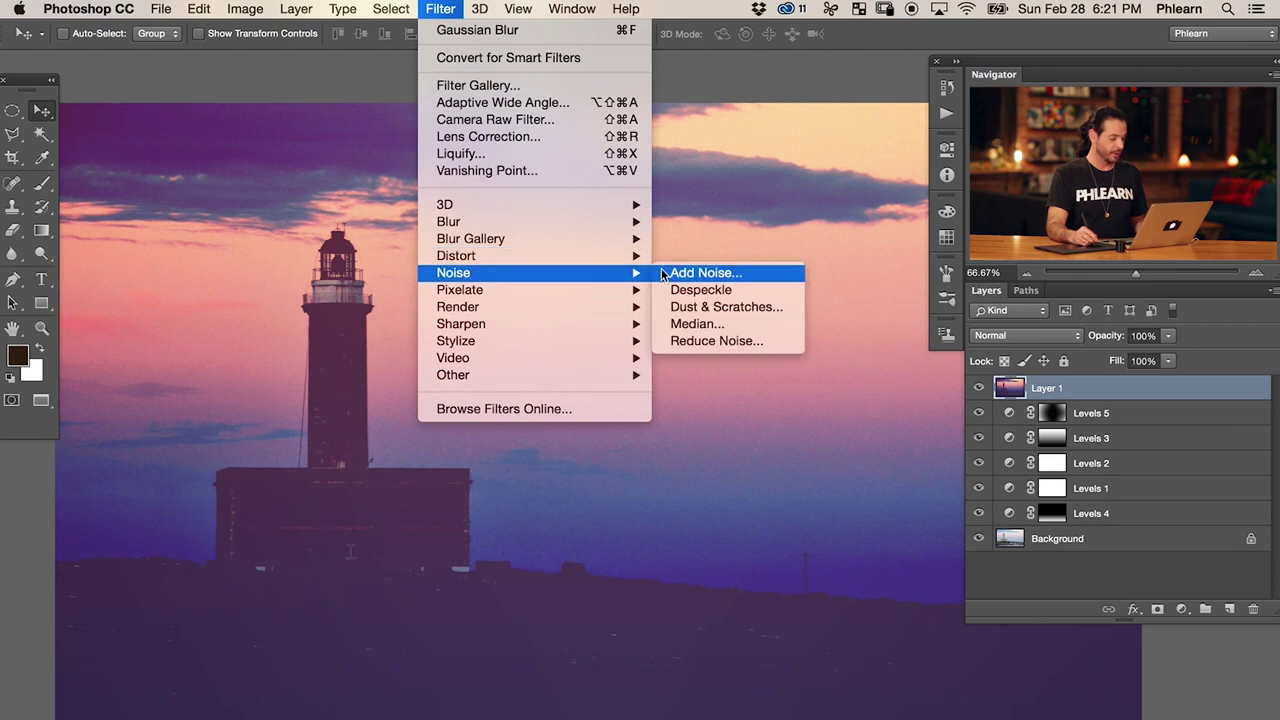
{"action": "left_click", "coordinate": [699, 272]}
{"action": "left_click_drag", "start_coordinate": [570, 104], "coordinate": [732, 255]}
{"action": "left_click_drag", "start_coordinate": [578, 515], "coordinate": [558, 512]}
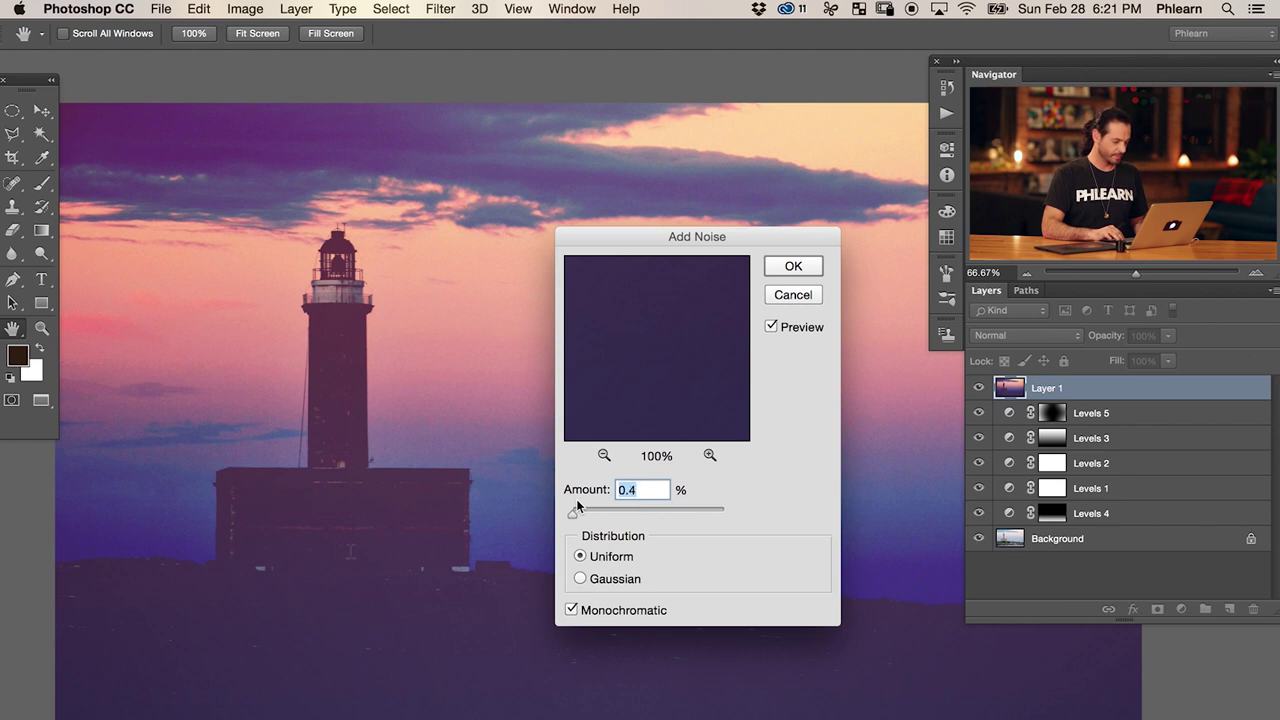
{"action": "key", "text": "Up"}
{"action": "left_click_drag", "start_coordinate": [416, 559], "coordinate": [577, 520]}
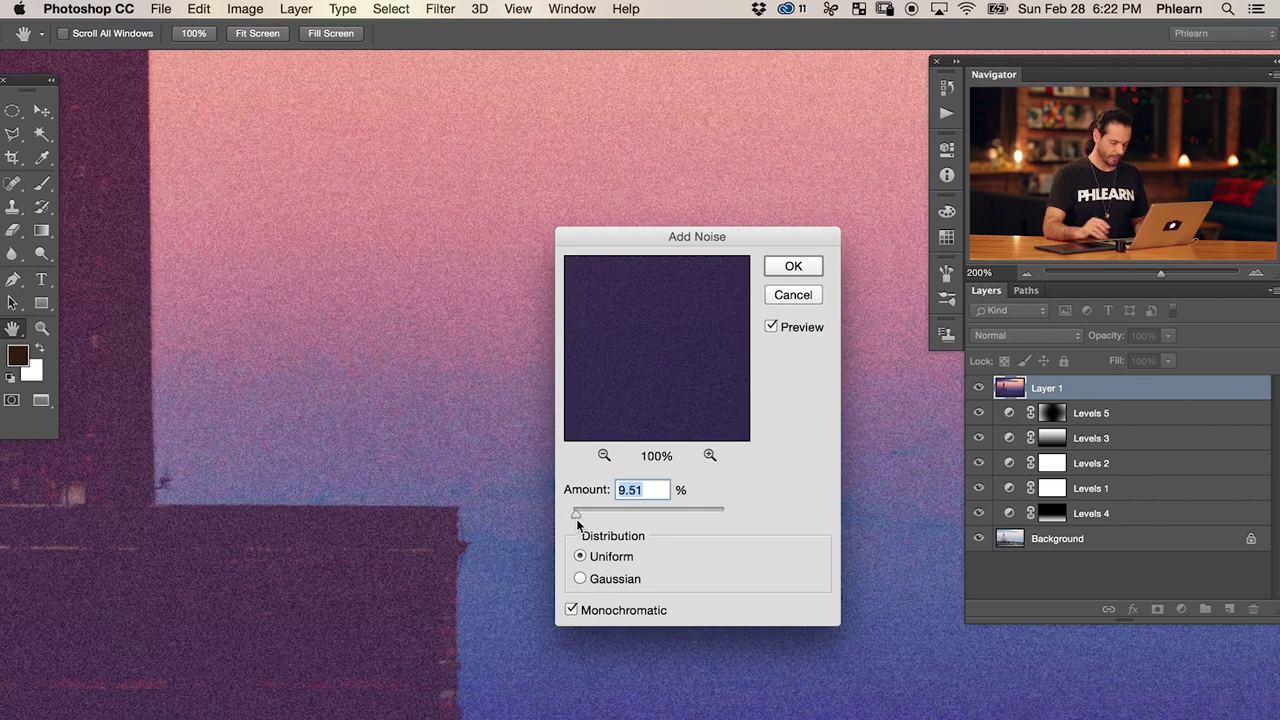
{"action": "type", "text": "5"}
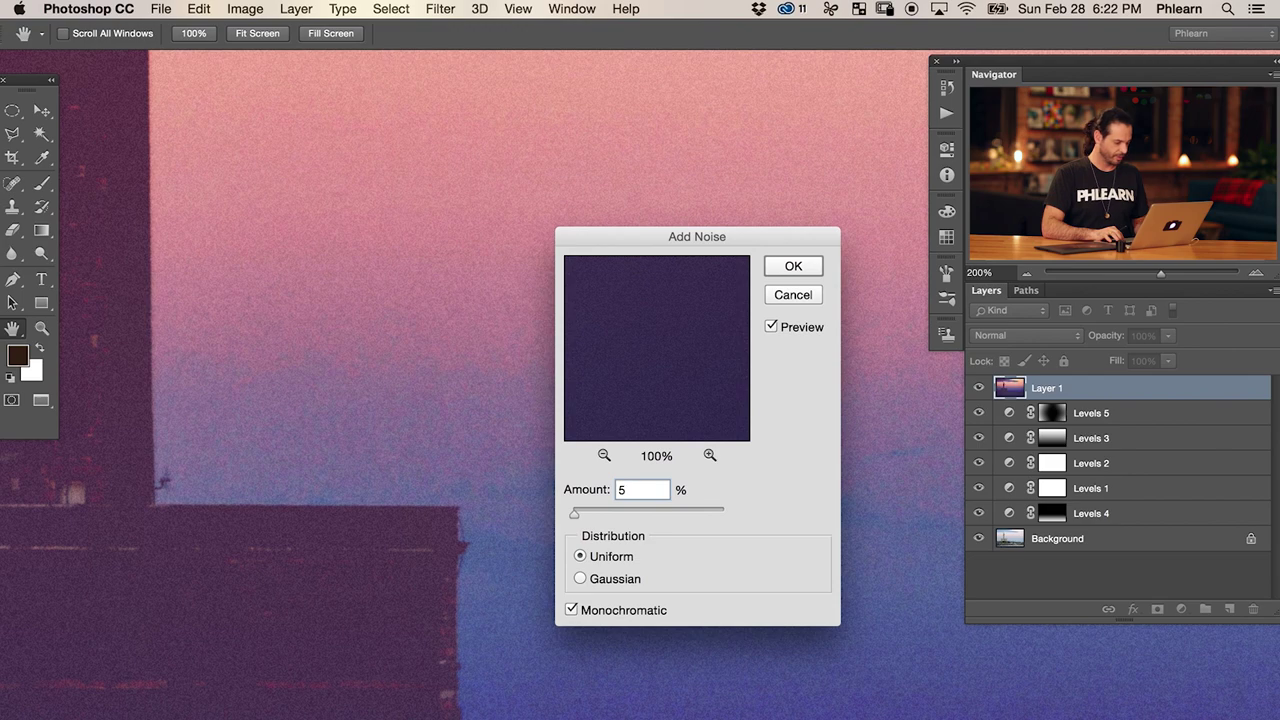
Inspect the noise on the lighthouse and sky at 100% and 200% magnification, and apply it to Layer 1.
{"action": "key", "text": "super+0"}
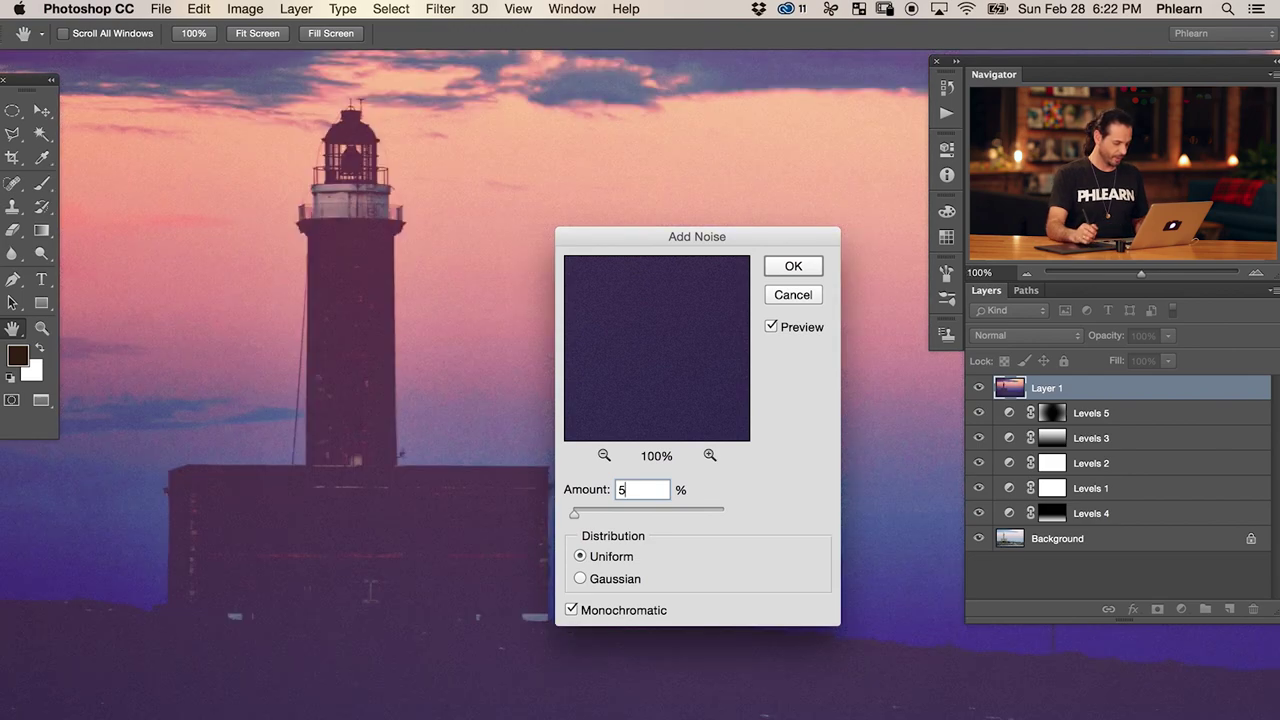
{"action": "key", "text": "super+1"}
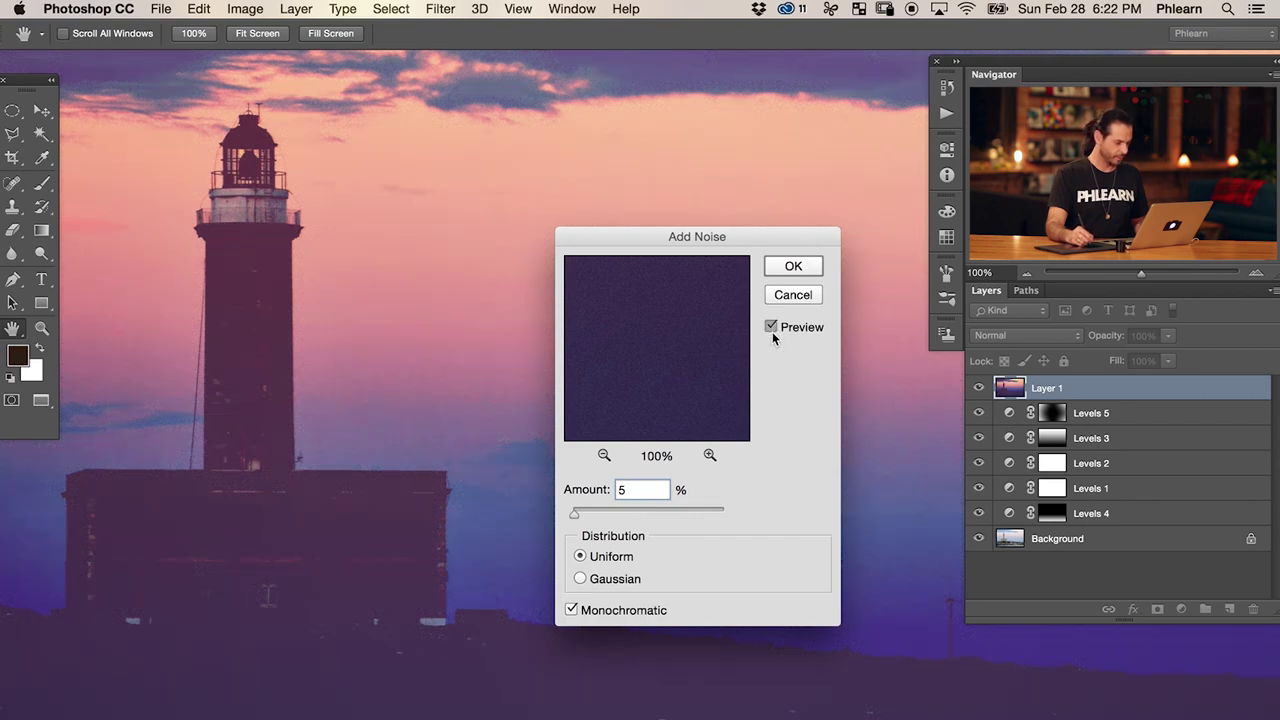
{"action": "key", "text": "super+equal"}
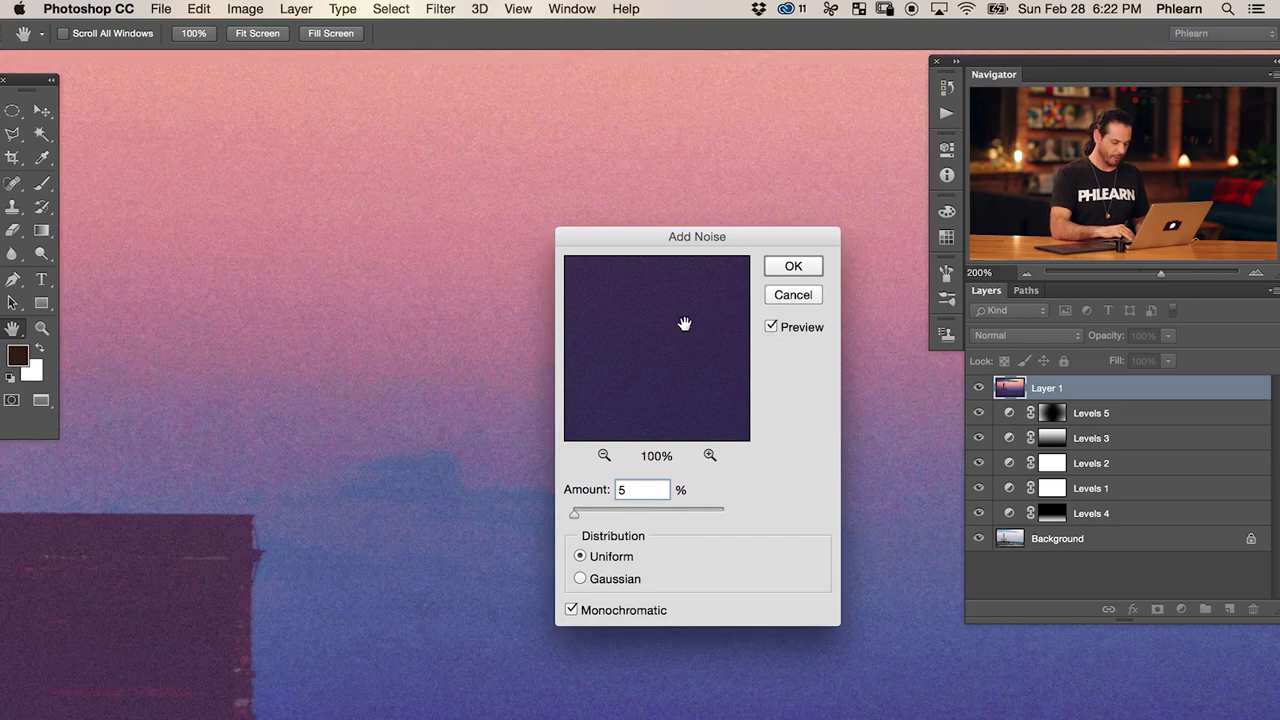
{"action": "left_click_drag", "start_coordinate": [269, 621], "coordinate": [535, 469]}
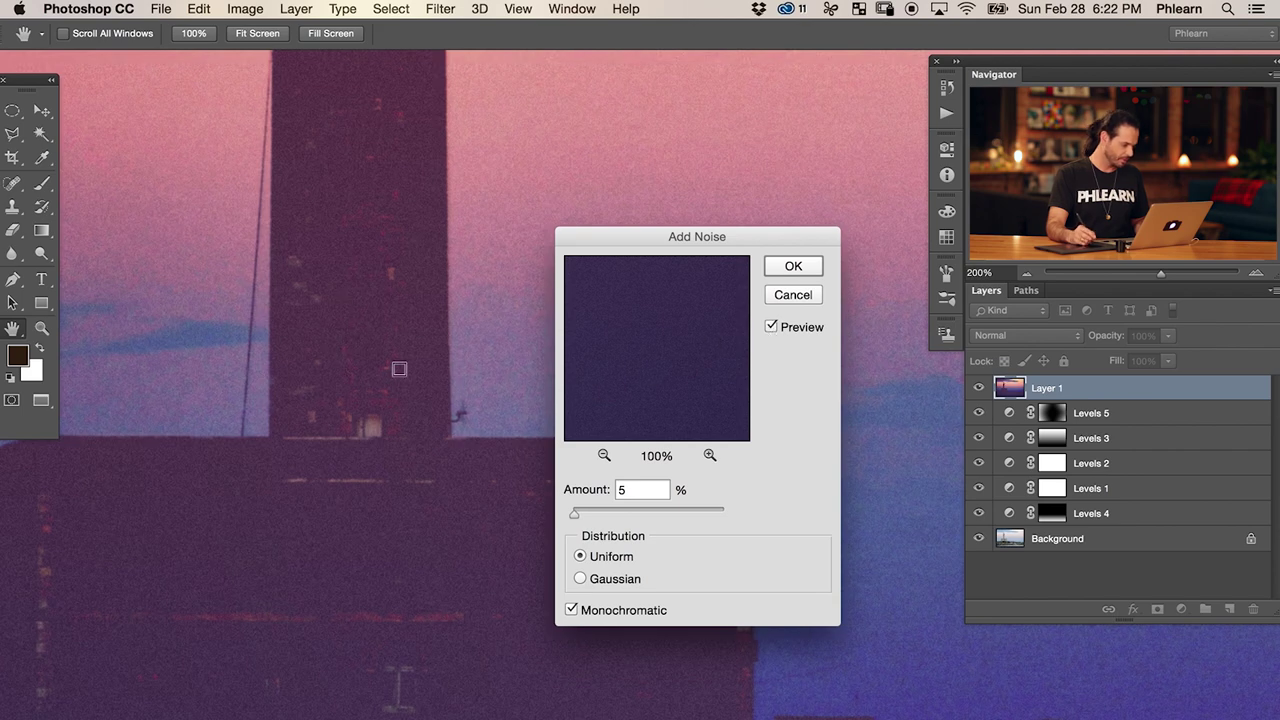
{"action": "key", "text": "super+minus"}
{"action": "left_click_drag", "start_coordinate": [460, 541], "coordinate": [346, 549]}
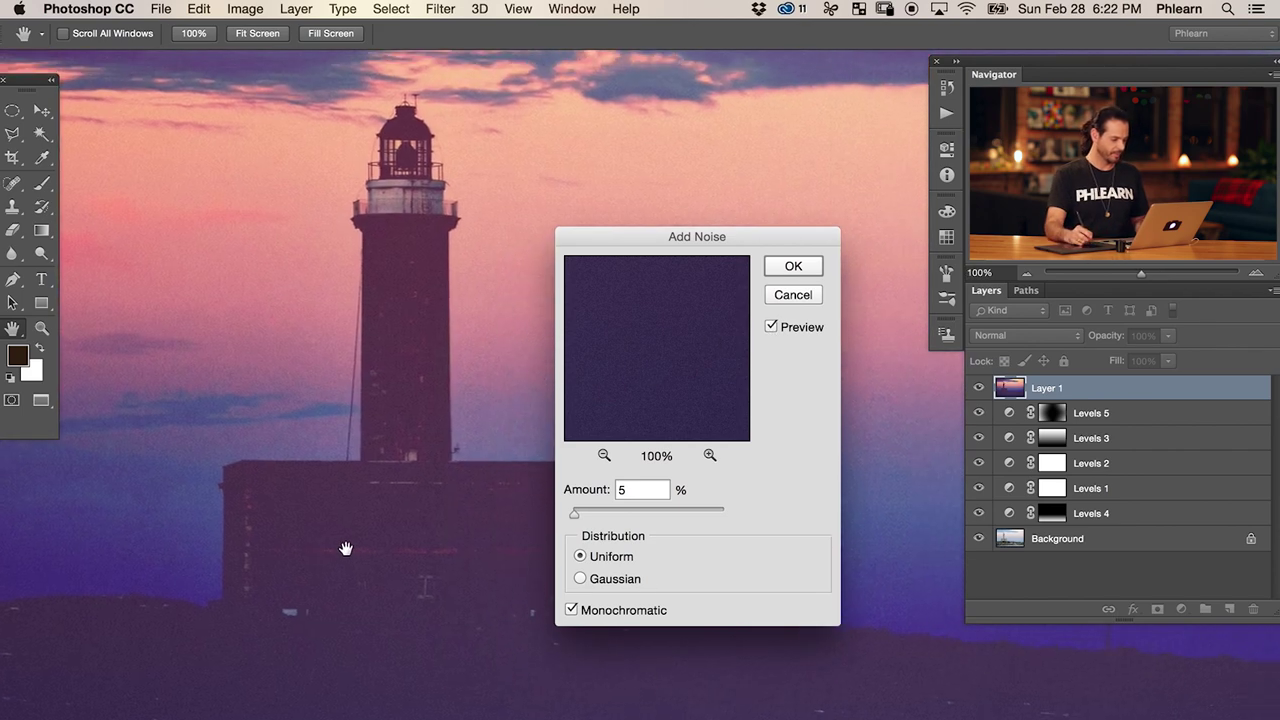
{"action": "left_click_drag", "start_coordinate": [655, 245], "coordinate": [648, 239]}
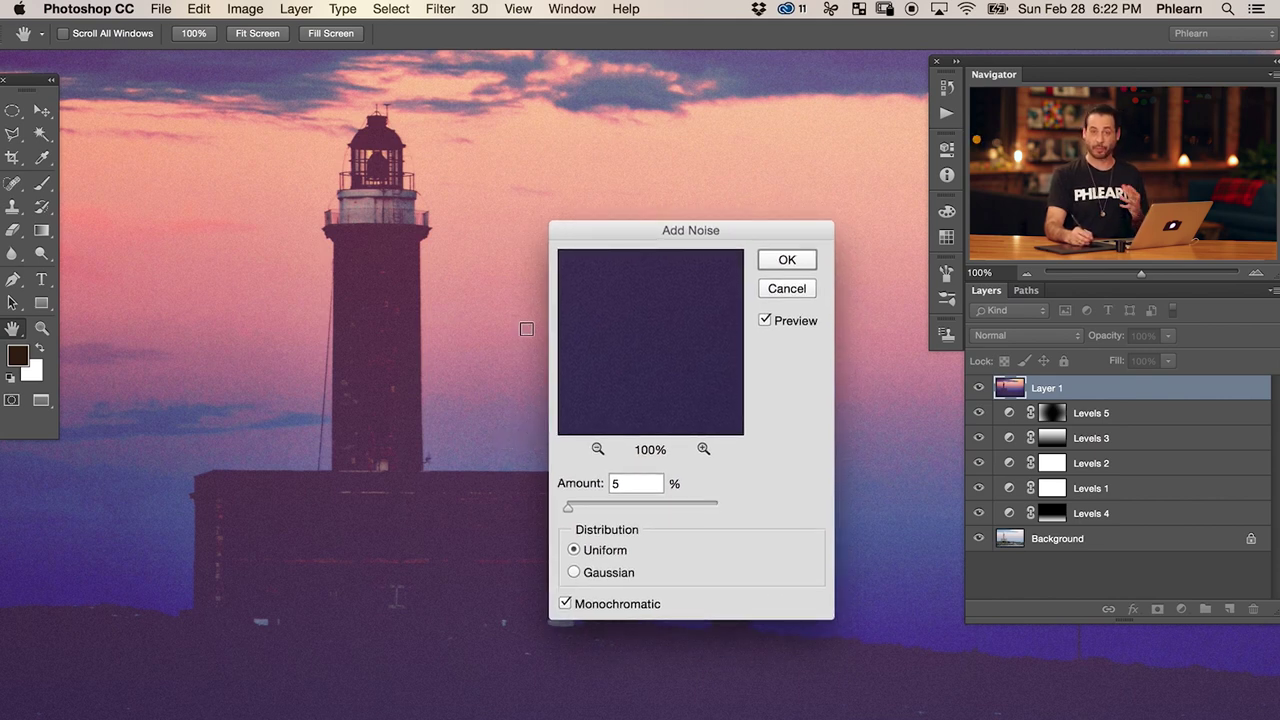
{"action": "left_click", "coordinate": [800, 261]}
{"action": "key", "text": "v"}
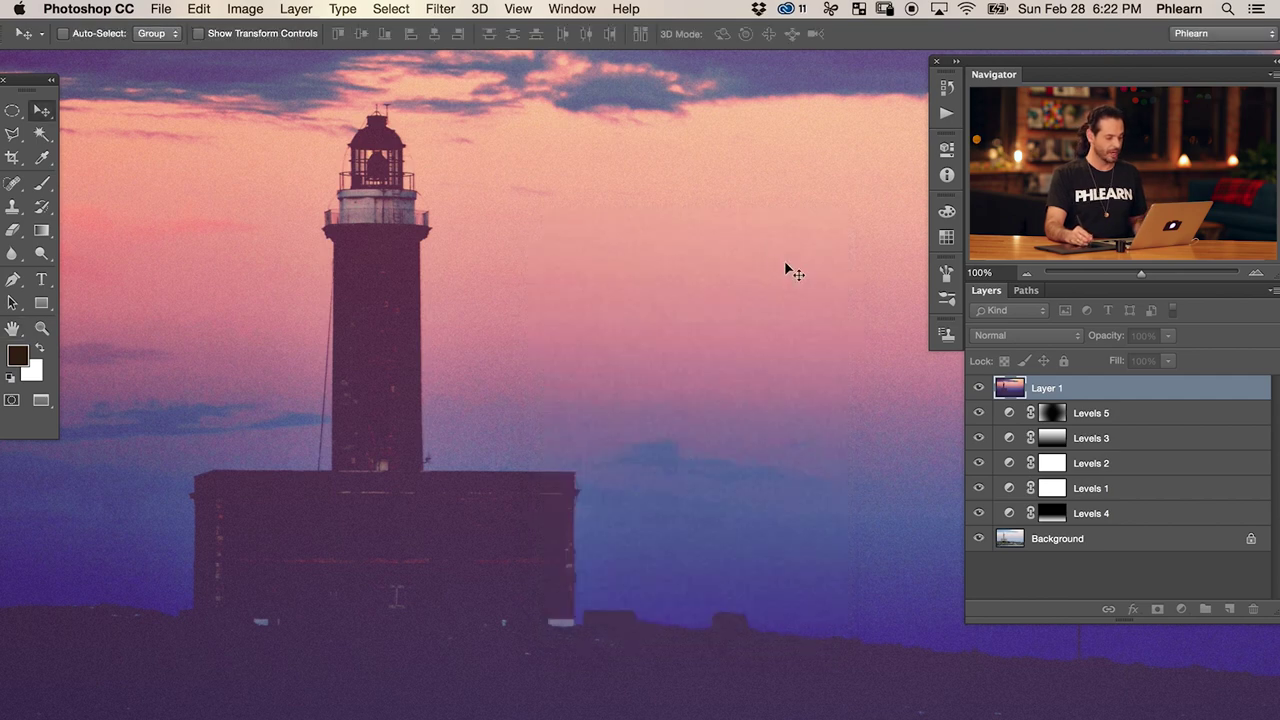
{"action": "key", "text": "super+minus"}
{"action": "scroll", "coordinate": [691, 503], "scroll_direction": "right", "scroll_amount": 4}
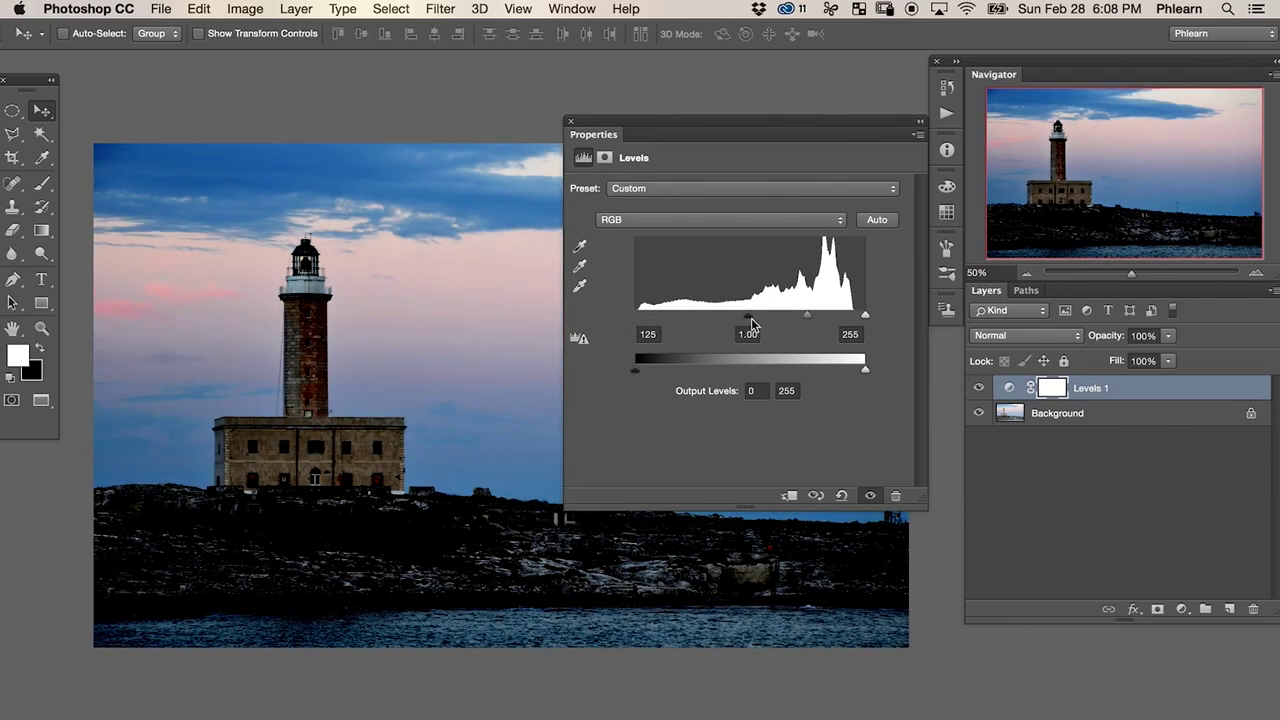
Try lowering the RGB white input level of Levels 1, and undo the Levels change.
{"action": "left_click_drag", "start_coordinate": [865, 314], "coordinate": [812, 316]}
{"action": "key", "text": "super+z"}
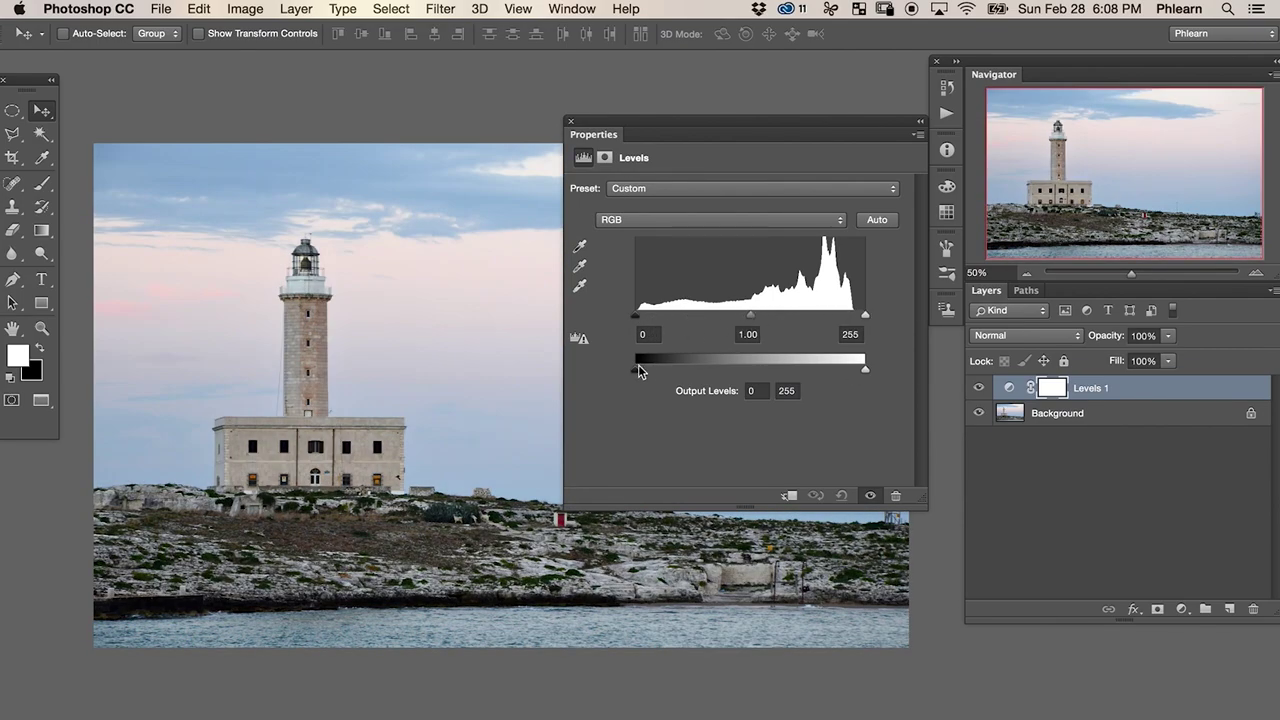
Darken Levels 1 by setting its RGB black input level to 155, and fade the blacks with a black output level of 43.
{"action": "left_click_drag", "start_coordinate": [637, 369], "coordinate": [766, 374]}
{"action": "key", "text": "super+z"}
{"action": "left_click_drag", "start_coordinate": [641, 330], "coordinate": [748, 330]}
{"action": "left_click_drag", "start_coordinate": [636, 369], "coordinate": [681, 369]}
{"action": "left_click_drag", "start_coordinate": [748, 316], "coordinate": [776, 316]}
{"action": "left_click_drag", "start_coordinate": [683, 370], "coordinate": [675, 373]}
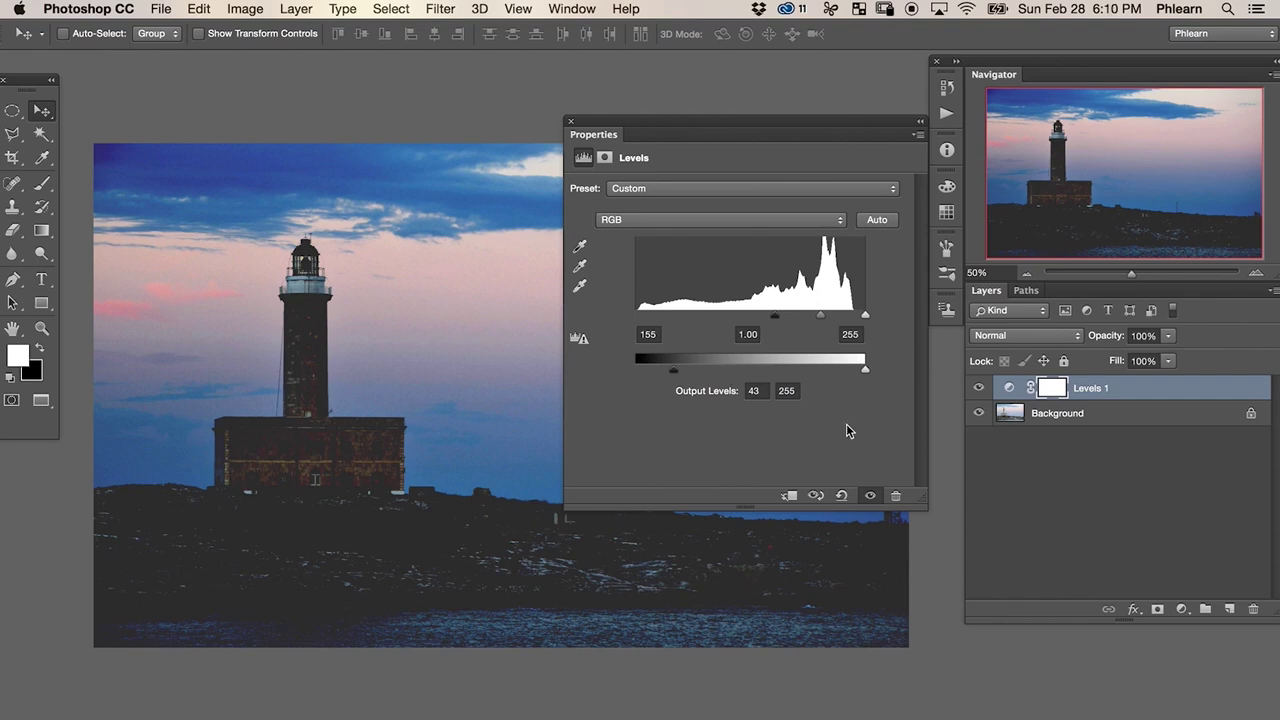
Add a second Levels adjustment layer above Levels 1 and raise the black output level of its Red channel.
{"action": "left_click", "coordinate": [1181, 608]}
{"action": "left_click", "coordinate": [1183, 683]}
{"action": "left_click", "coordinate": [637, 219]}
{"action": "left_click", "coordinate": [640, 237]}
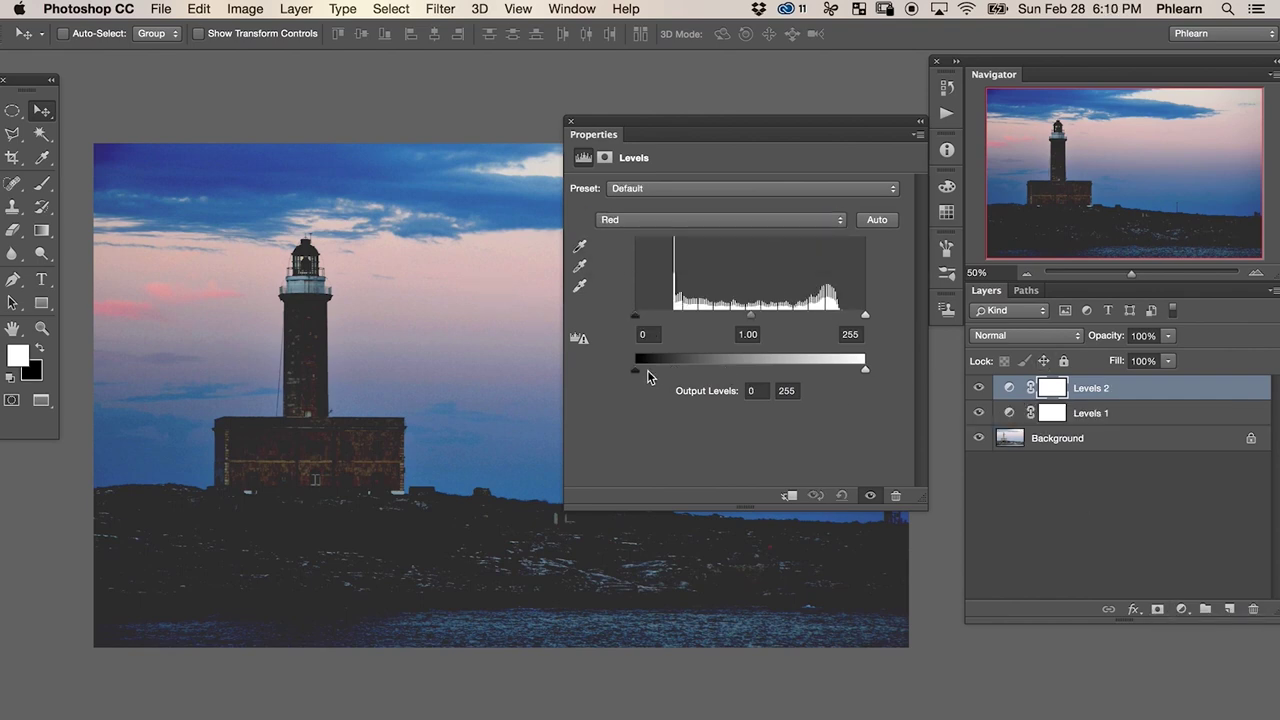
{"action": "left_click_drag", "start_coordinate": [679, 370], "coordinate": [670, 372]}
{"action": "key", "text": "alt+4"}
Set the RGB black input level of Levels 1 to 167, raise the Blue black output level, and compare with the original photo.
{"action": "left_click_drag", "start_coordinate": [771, 320], "coordinate": [783, 318]}
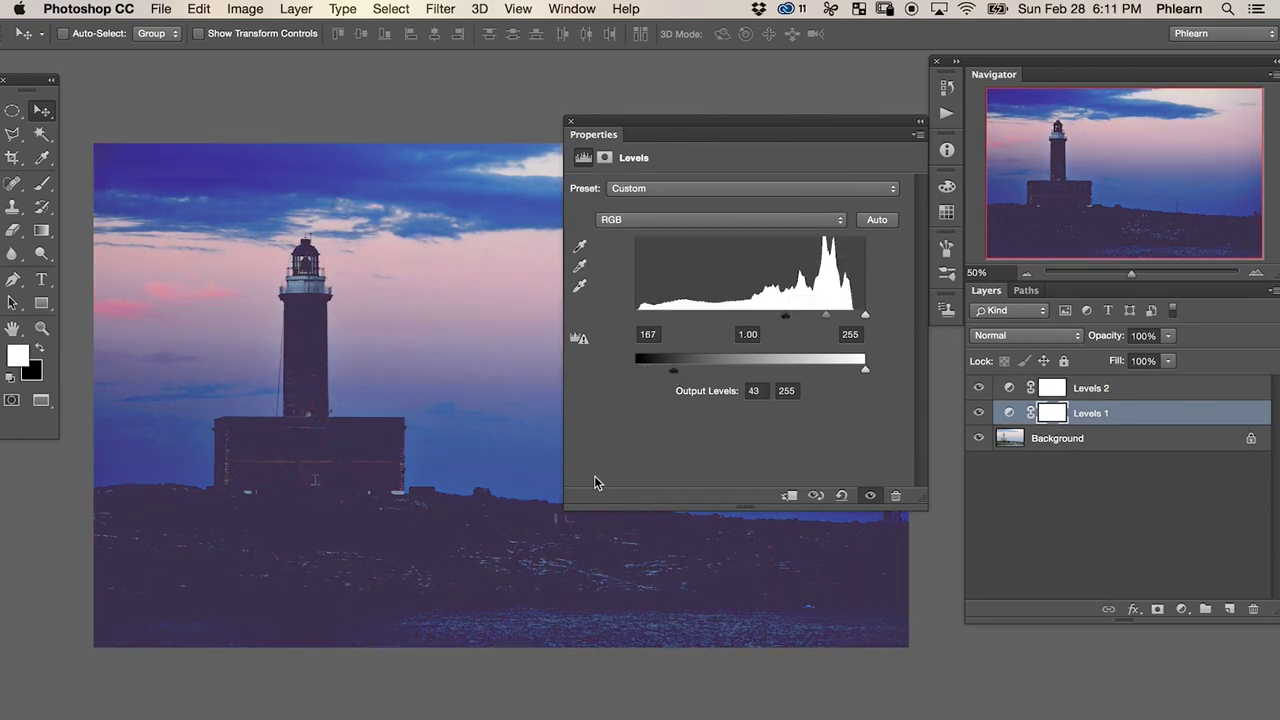
{"action": "key", "text": "alt+5"}
{"action": "left_click_drag", "start_coordinate": [696, 372], "coordinate": [690, 372]}
{"action": "left_click", "coordinate": [978, 438], "text": "alt"}
{"action": "left_click", "coordinate": [978, 438], "text": "alt"}
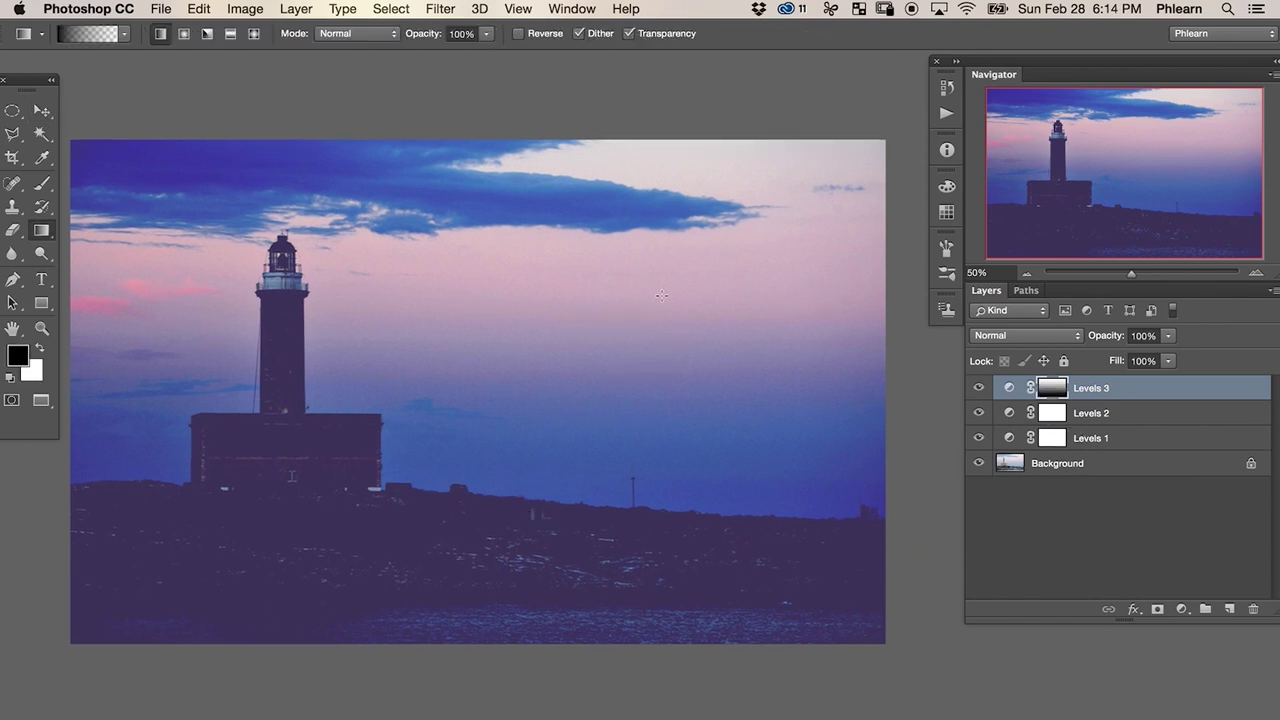
Warm the sky on Levels 3 with a Red white input level of 134 and a lowered Blue white output level.
{"action": "left_click", "coordinate": [1008, 389]}
{"action": "key", "text": "alt+3"}
{"action": "left_click_drag", "start_coordinate": [865, 313], "coordinate": [757, 318]}
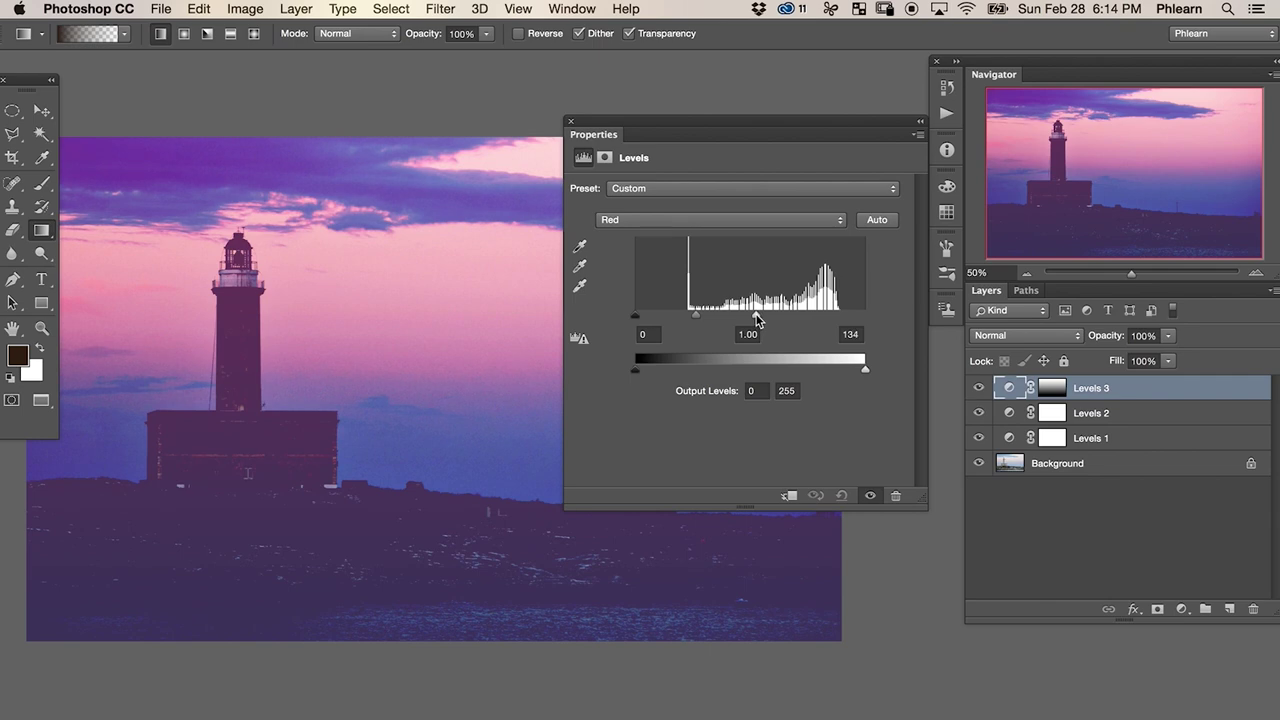
{"action": "key", "text": "alt+5"}
{"action": "left_click_drag", "start_coordinate": [865, 369], "coordinate": [828, 368]}
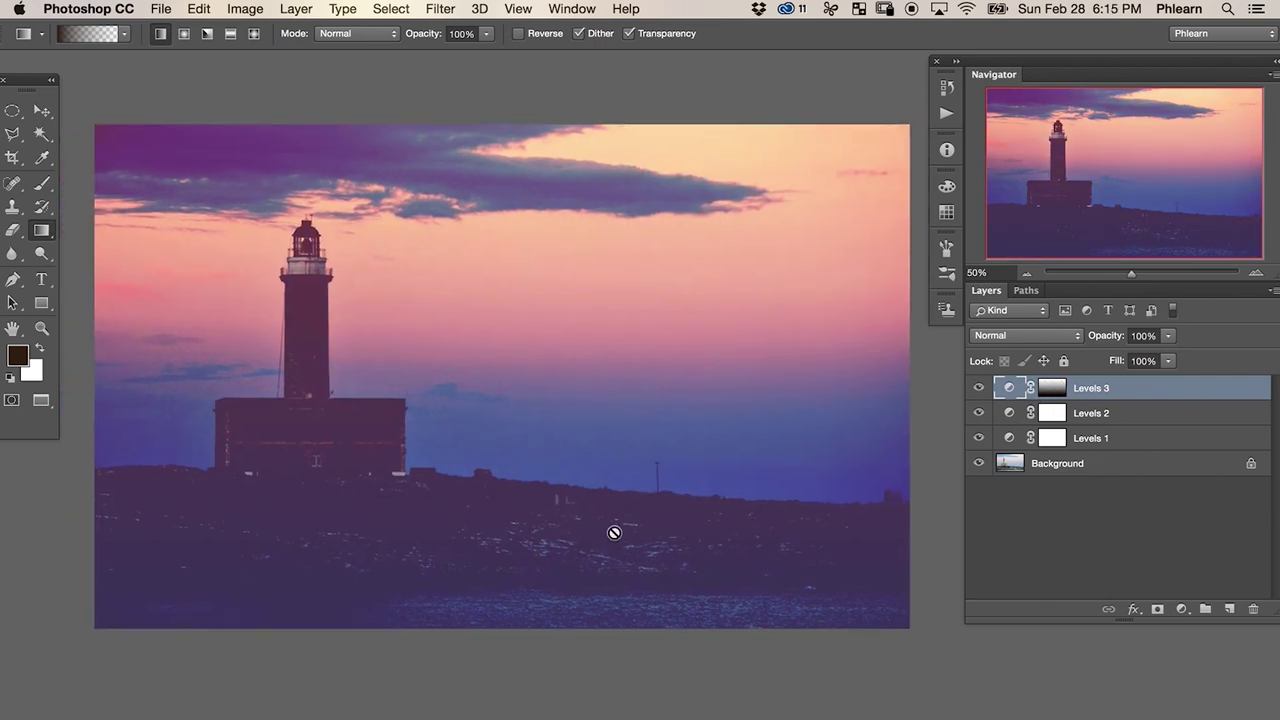
Add a Levels 4 adjustment layer, limit it to the foreground with an inverted gradient mask, and compare it on and off.
{"action": "key", "text": "d"}
{"action": "left_click", "coordinate": [1181, 609]}
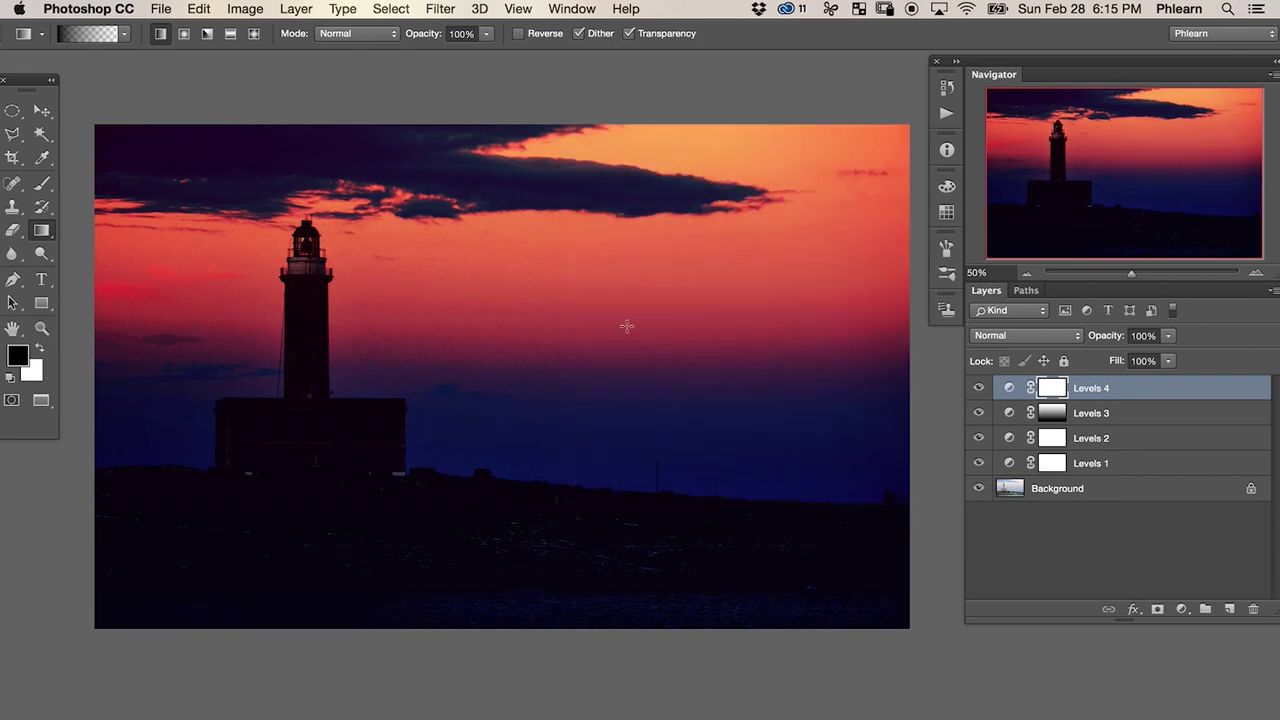
{"action": "left_click_drag", "start_coordinate": [549, 524], "coordinate": [620, 384]}
{"action": "key", "text": "super+i"}
{"action": "left_click", "coordinate": [979, 388]}
{"action": "left_click", "coordinate": [979, 388]}
Move Levels 4 beneath Levels 1 in the layer stack and adjust its mask upward from the image's lower edge.
{"action": "left_click_drag", "start_coordinate": [1100, 390], "coordinate": [1137, 462]}
{"action": "key", "text": "v"}
{"action": "left_click_drag", "start_coordinate": [502, 629], "coordinate": [543, 437]}
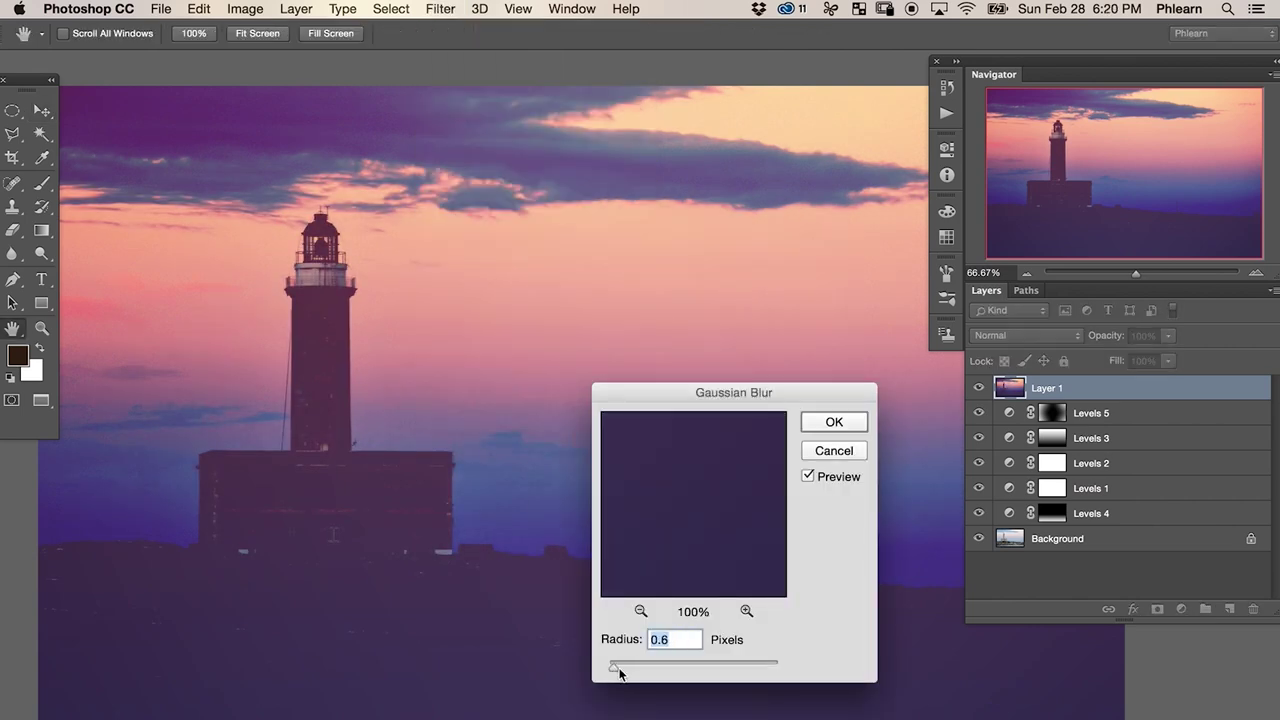
Set the Gaussian Blur radius for Layer 1 to 1.4 pixels.
{"action": "left_click_drag", "start_coordinate": [645, 643], "coordinate": [627, 643]}
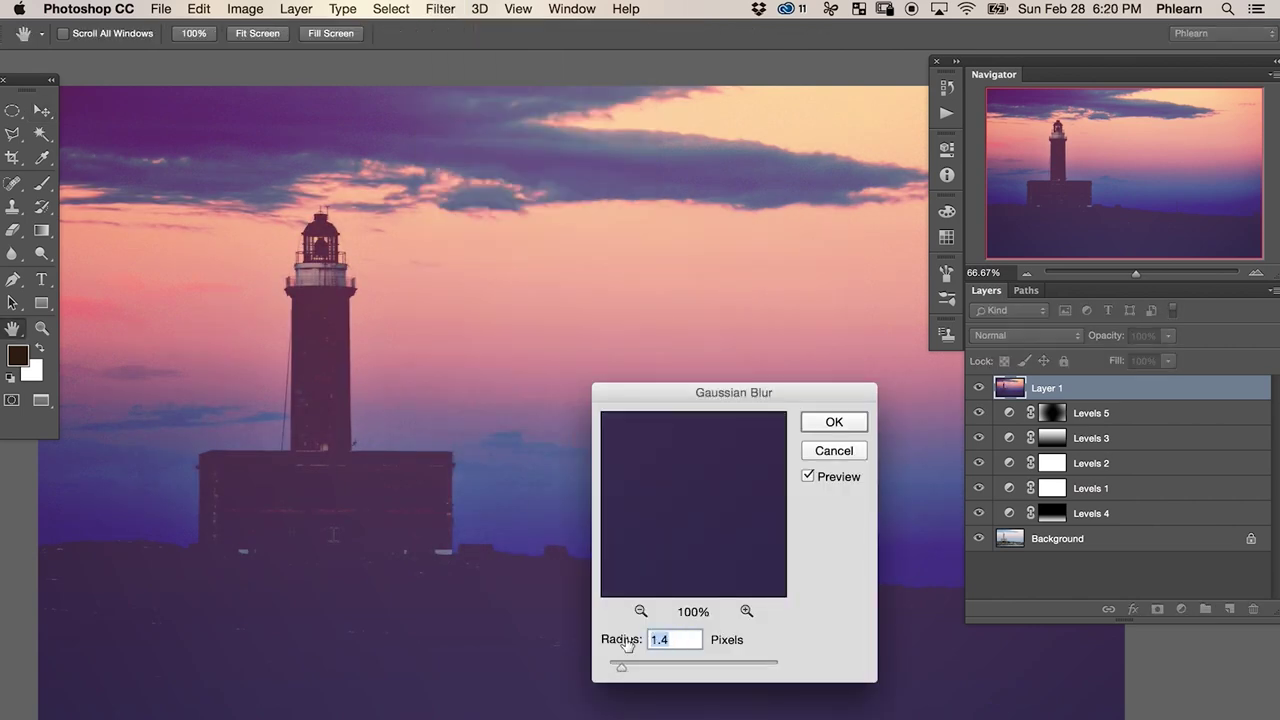